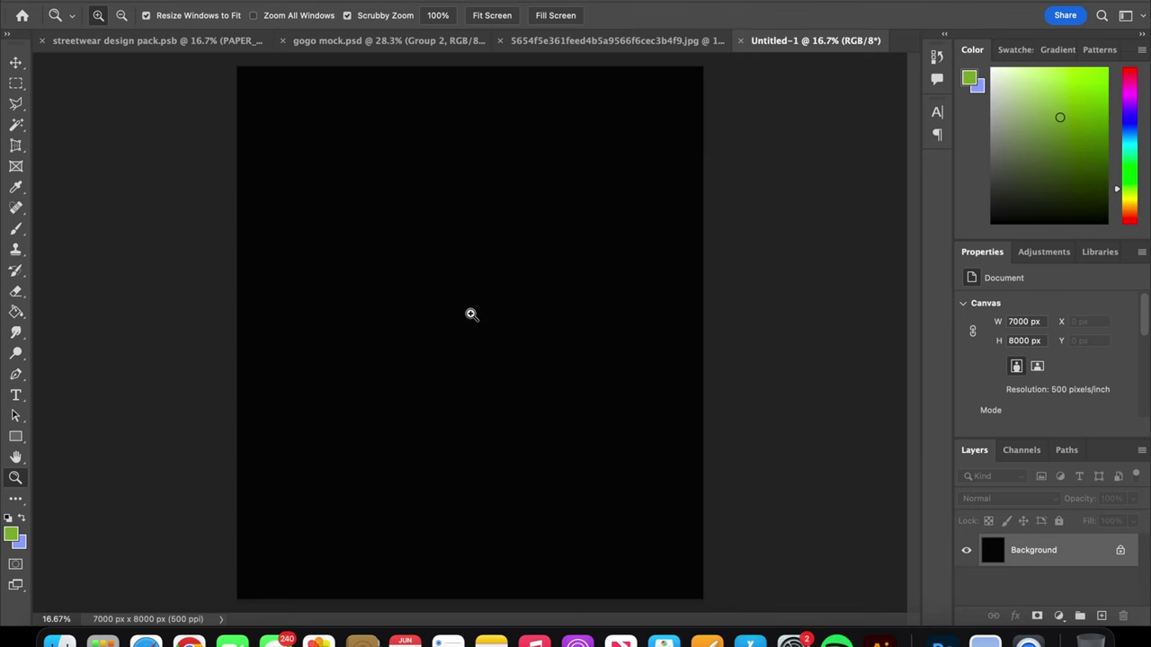
Apply a Camera Raw Filter to the woman photo with Clarity -57 and Texture +35
click(609, 41)
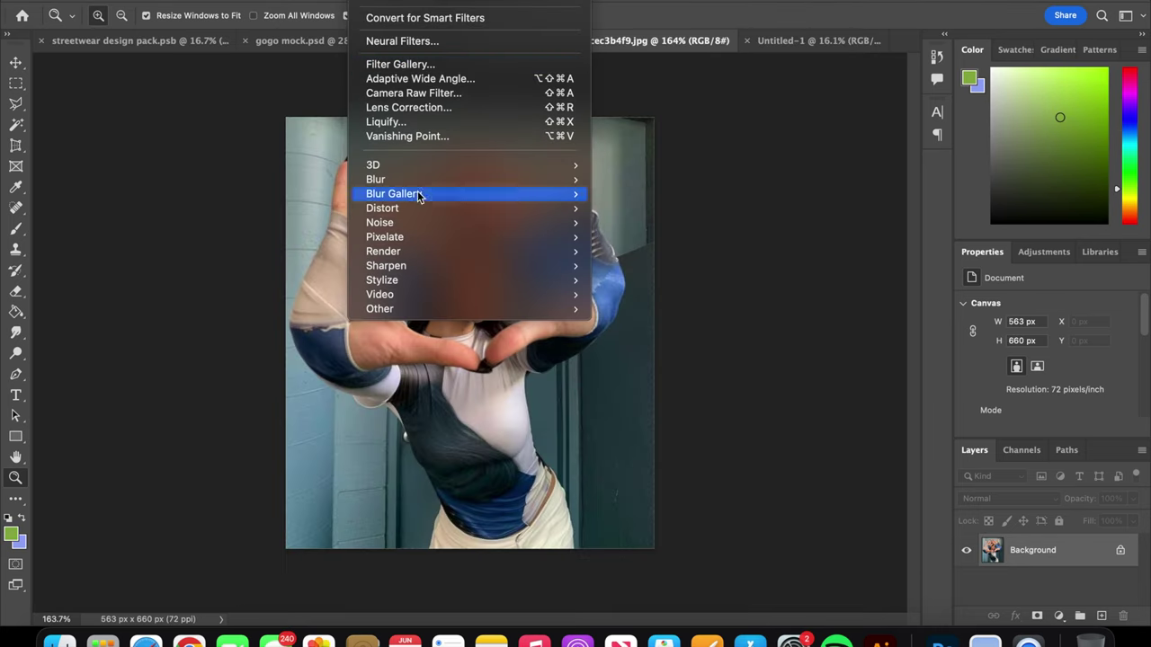
click(430, 65)
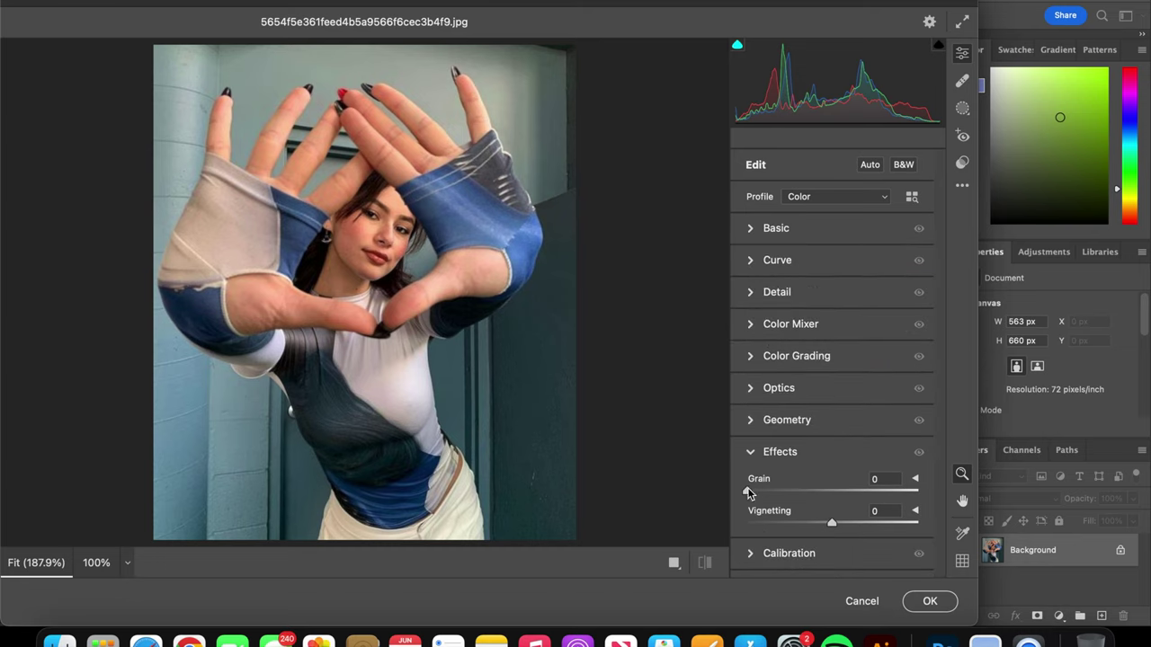
click(752, 293)
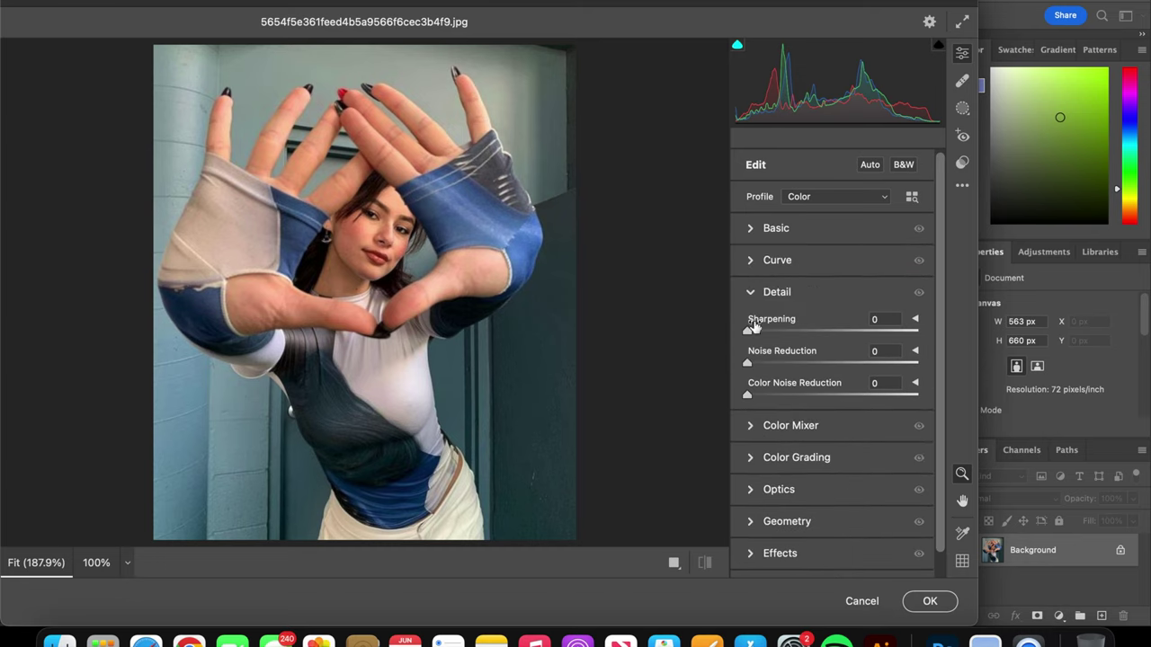
click(750, 227)
mouse_move(832, 483)
mouse_down()
mouse_move(784, 483)
mouse_move(861, 458)
mouse_up()
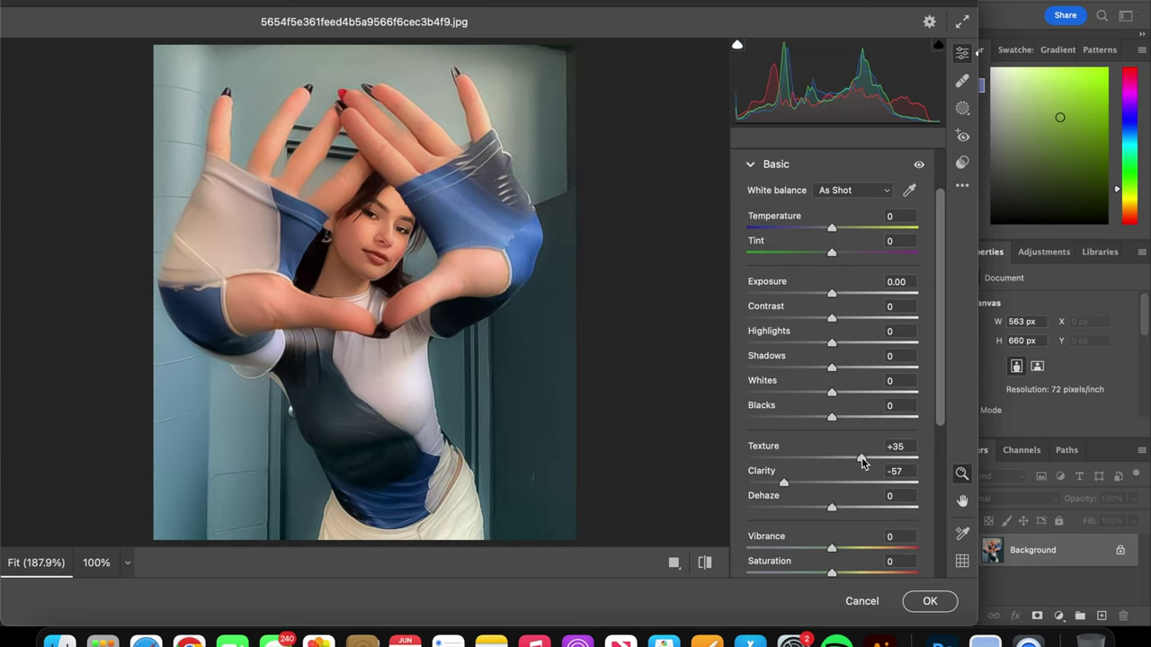
click(930, 601)
click(501, 360)
scroll(500, 359, down, 10)
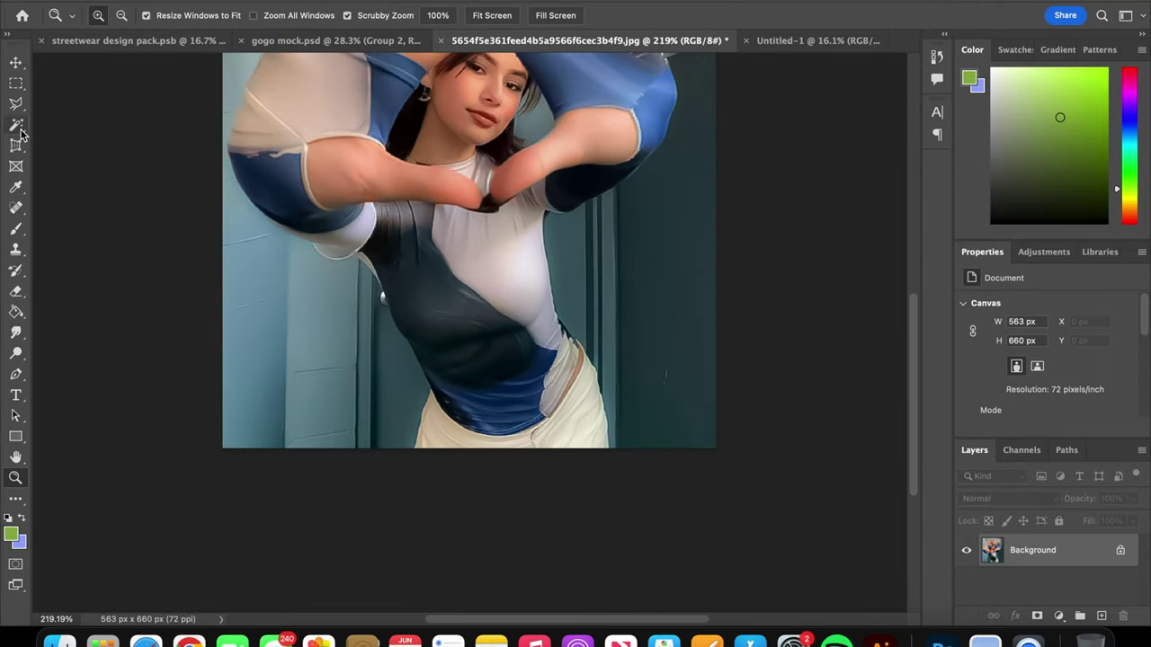
With the Pen tool, trace the path from the waist edge up the blue sleeve toward the fingers
key(p)
scroll(416, 506, up, 3)
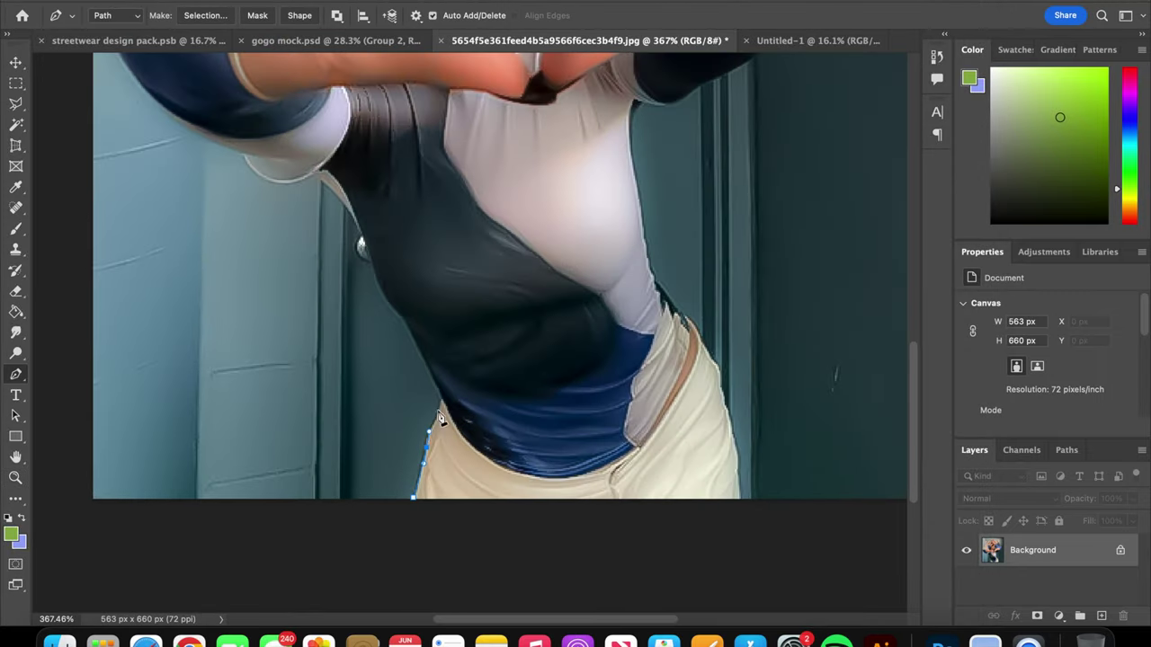
click(379, 289)
scroll(372, 279, up, 1)
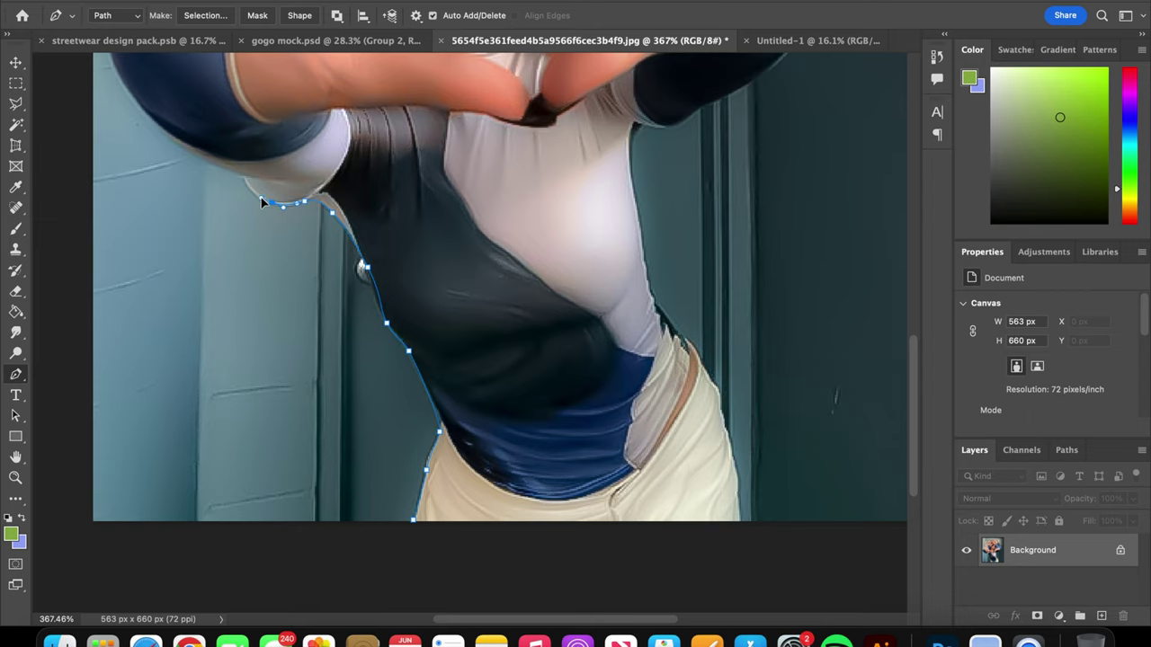
drag(241, 174, 404, 337)
click(355, 295)
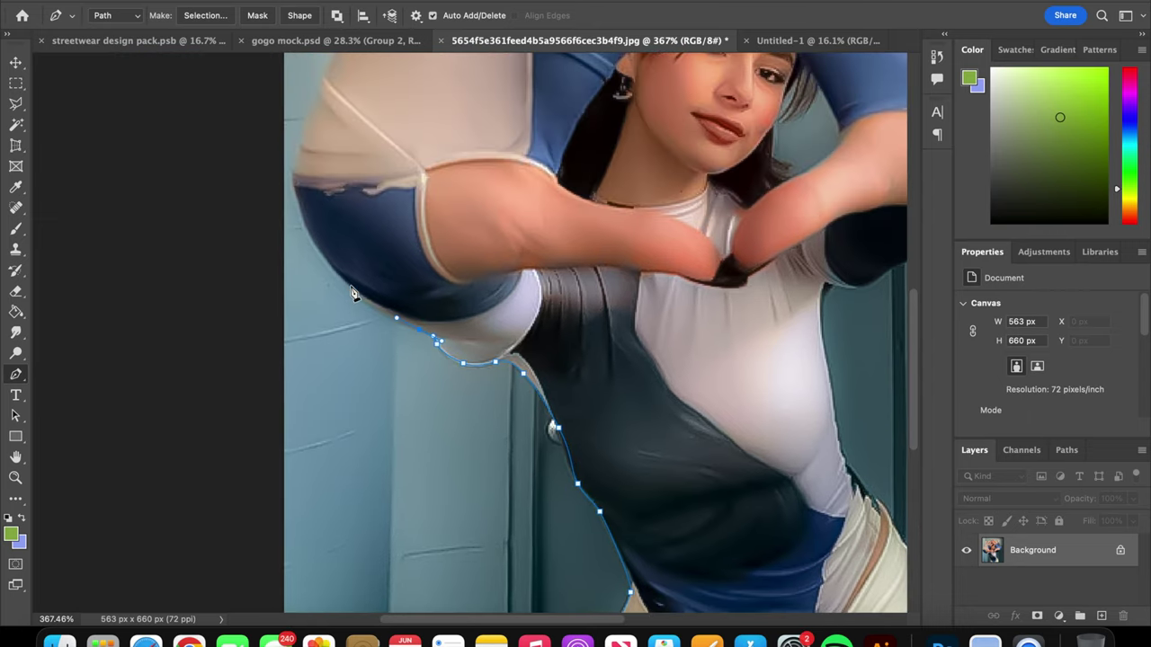
drag(355, 295, 340, 302)
click(366, 193)
scroll(369, 207, up, 5)
click(381, 248)
click(390, 213)
scroll(400, 193, up, 2)
click(385, 196)
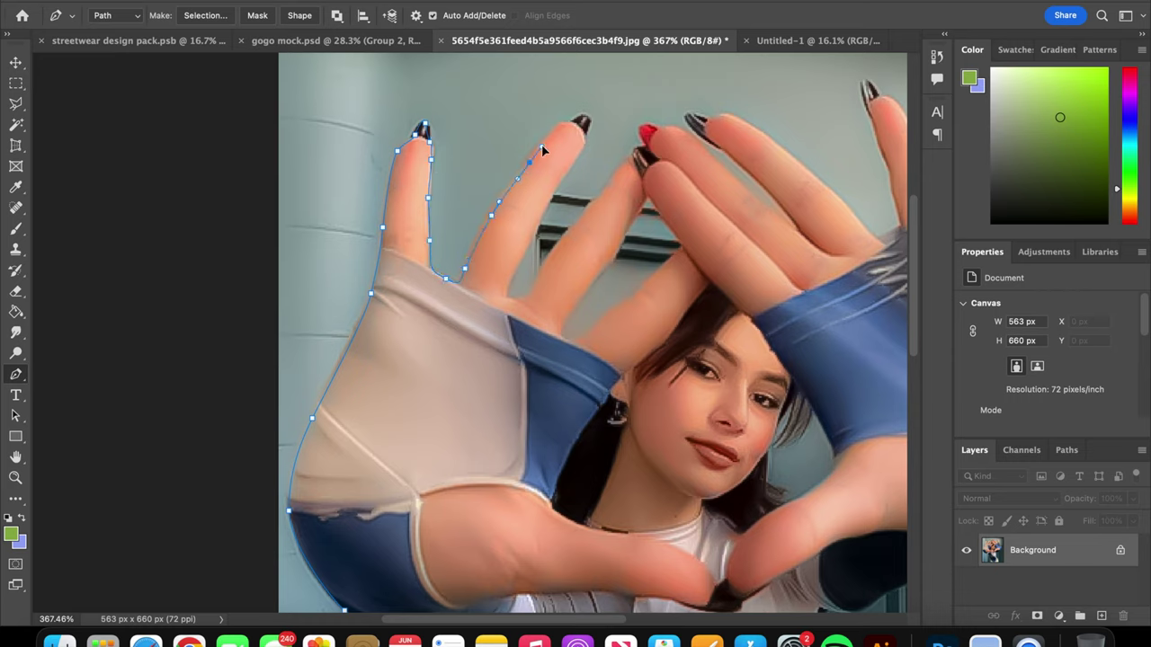
Undo stray points, then curve the path around the first fingertip and up the second finger
key(ctrl+z)
key(ctrl+z)
key(ctrl+z)
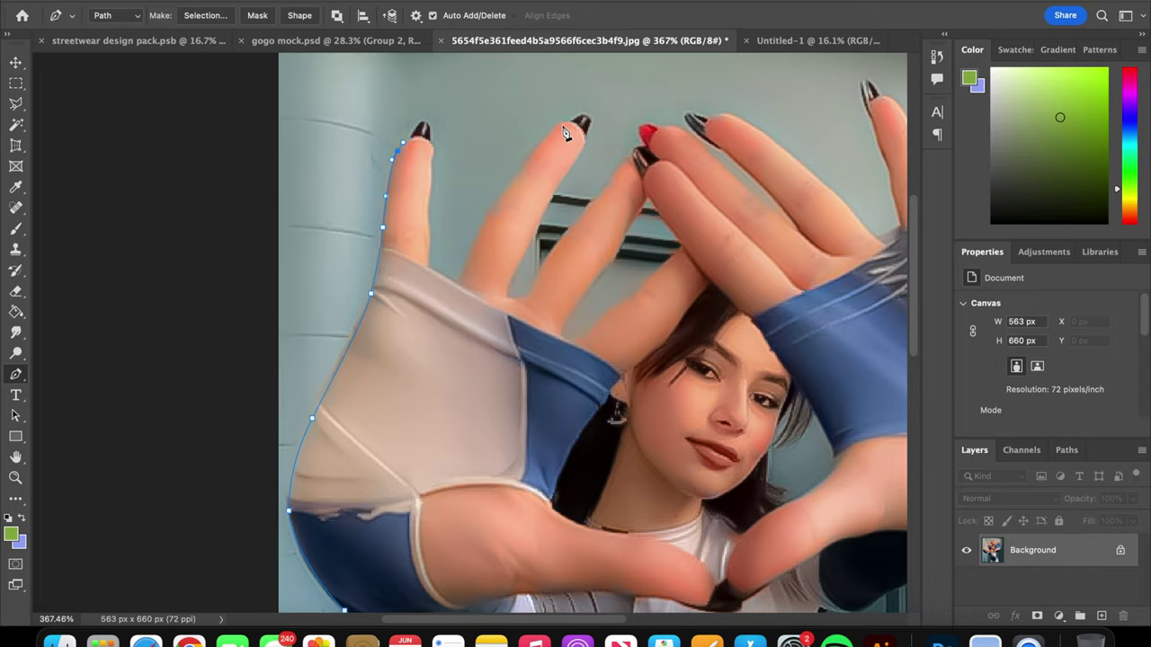
scroll(565, 133, up, 5)
drag(302, 178, 324, 147)
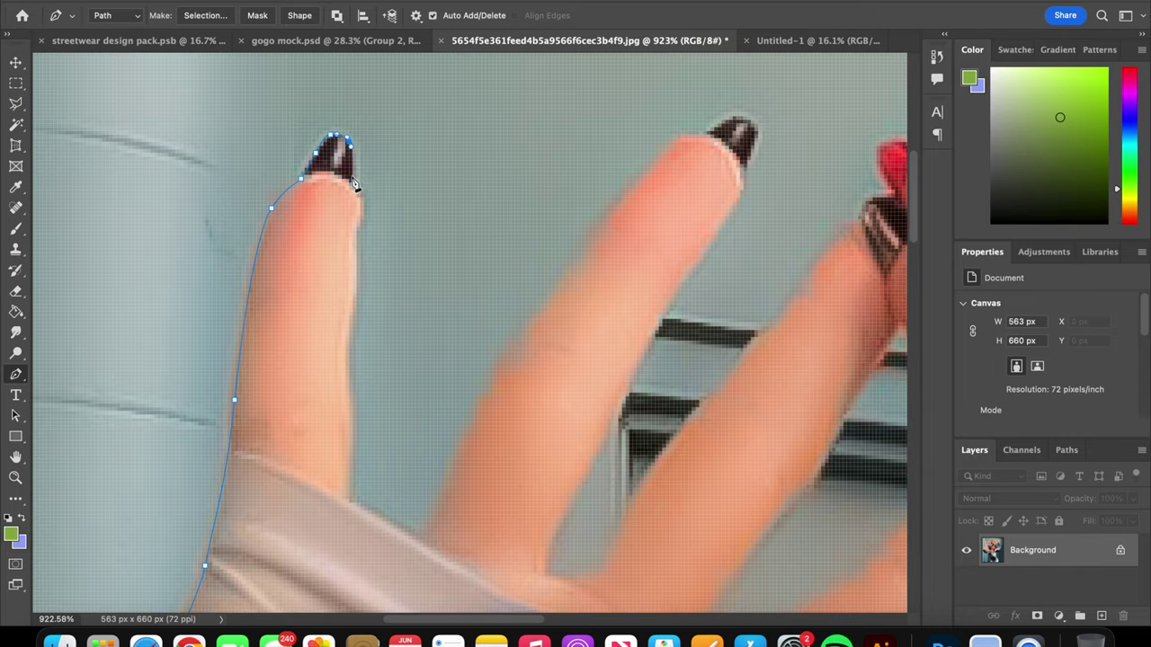
scroll(357, 205, down, 3)
drag(356, 203, 354, 227)
click(348, 417)
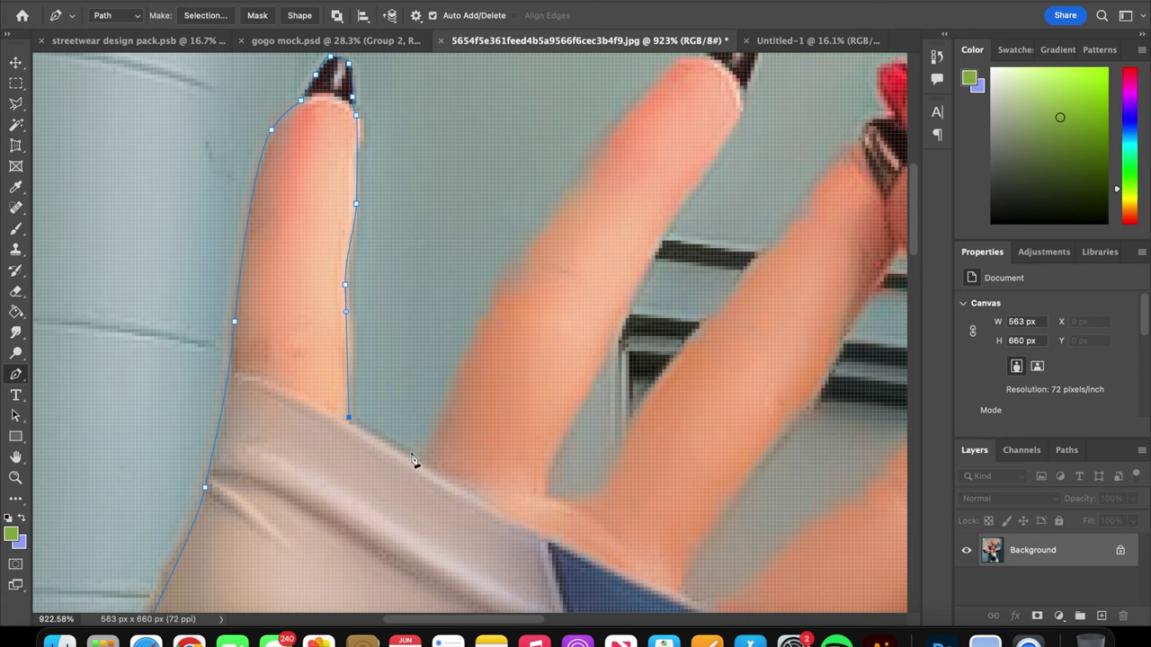
drag(485, 324, 504, 298)
scroll(506, 290, right, 3)
drag(501, 240, 518, 216)
scroll(516, 218, right, 1)
drag(528, 177, 543, 161)
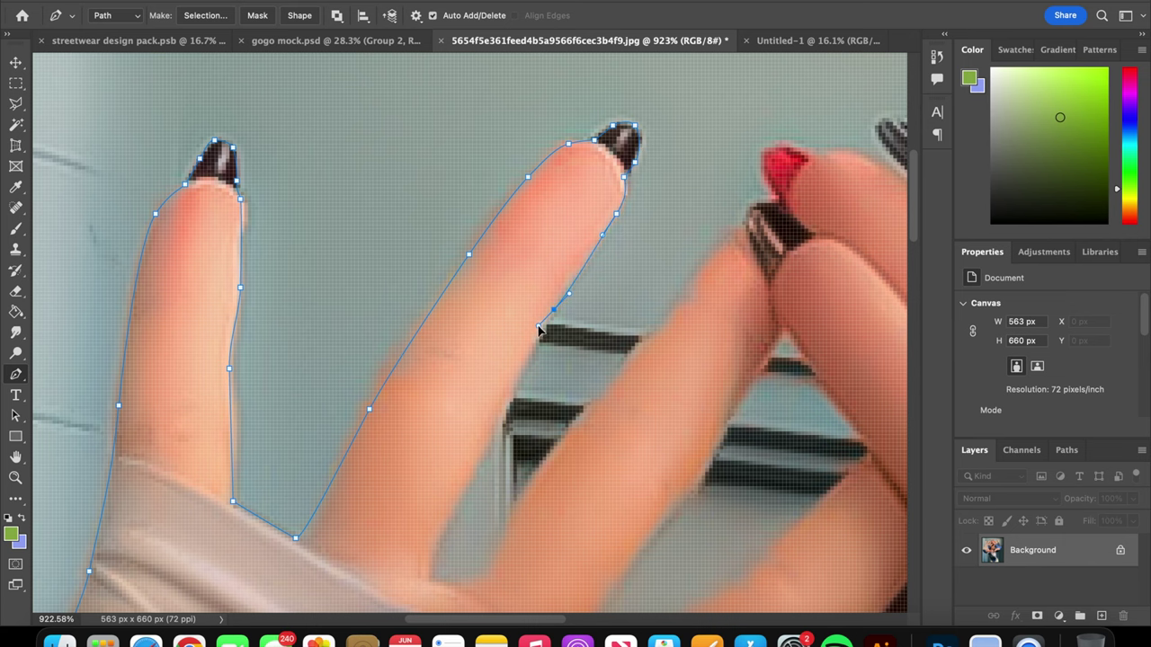
Trace down the second finger's edge and up the next finger to its base
scroll(595, 227, down, 3)
scroll(593, 225, left, 1)
click(516, 351)
scroll(506, 385, down, 3)
scroll(506, 385, left, 1)
drag(484, 369, 478, 382)
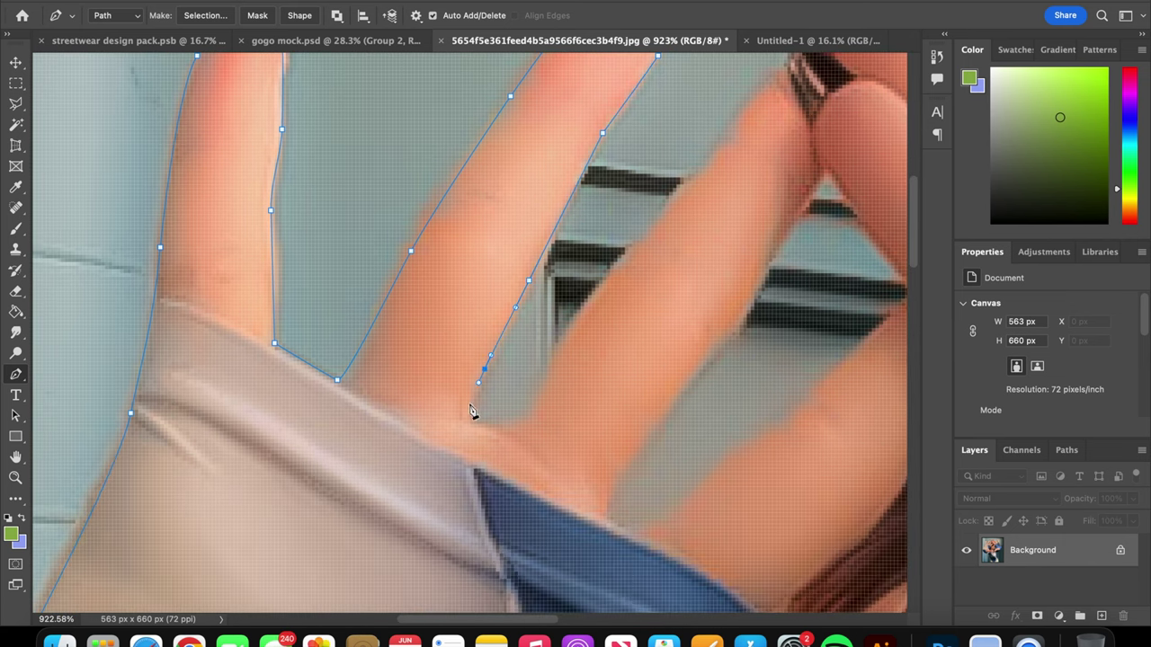
scroll(557, 368, right, 2)
click(589, 310)
scroll(590, 310, up, 2)
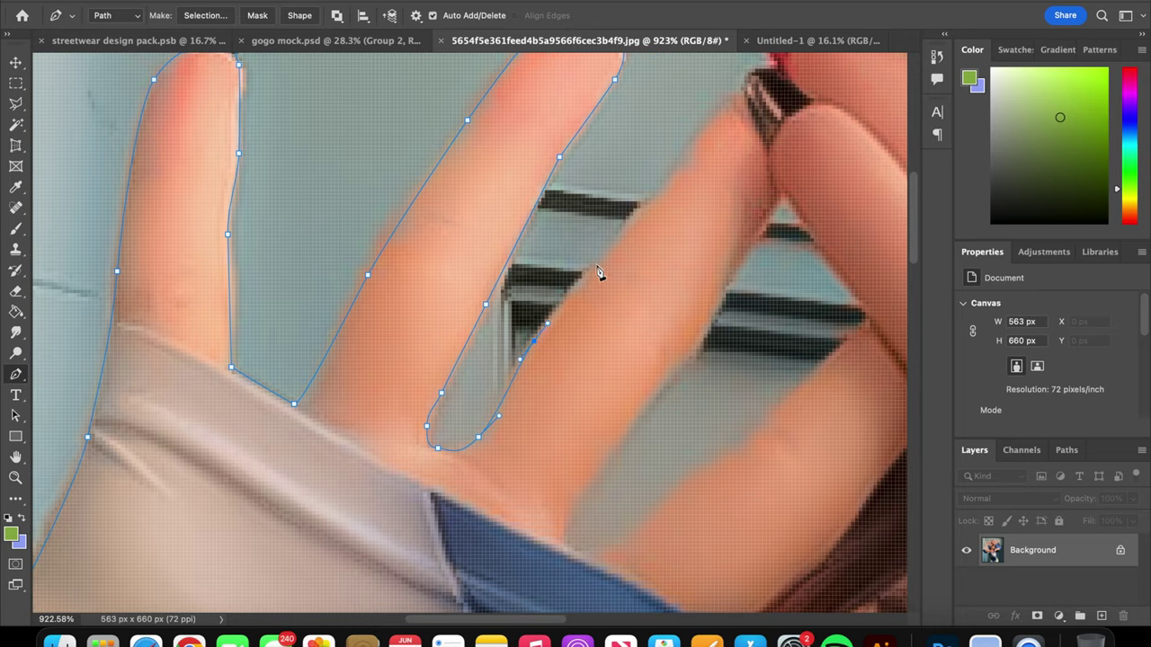
click(590, 281)
scroll(599, 275, right, 2)
drag(644, 191, 669, 168)
Run the path along the finger gap and across the long finger's top edge
scroll(668, 167, up, 4)
scroll(580, 237, right, 4)
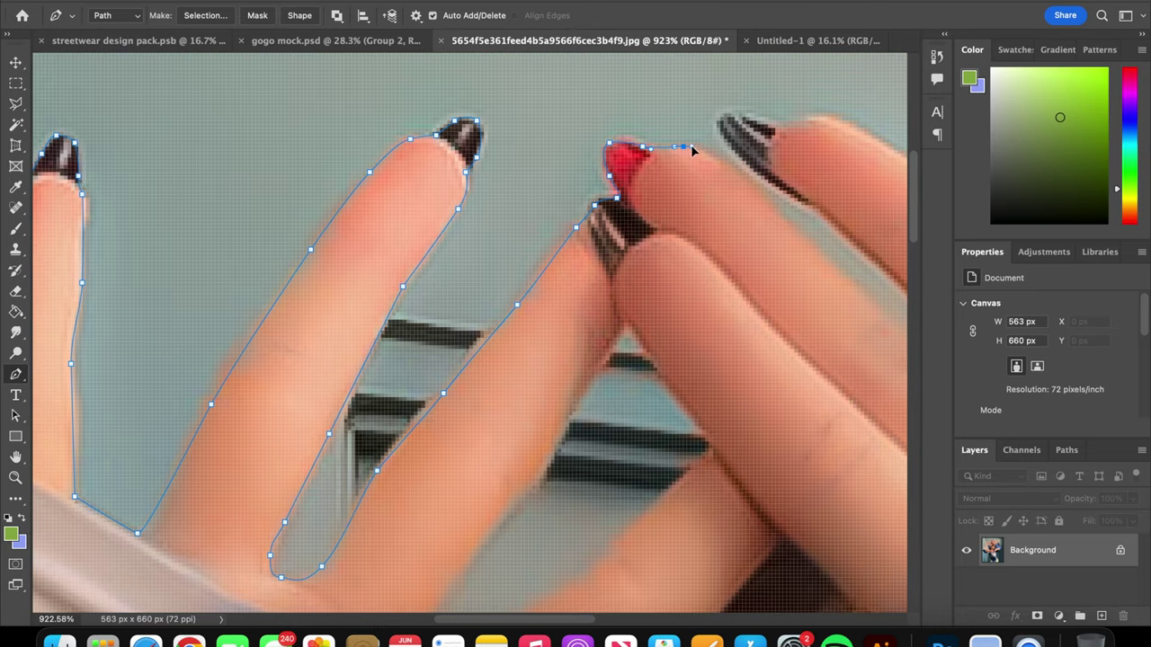
scroll(692, 151, right, 4)
scroll(630, 158, down, 1)
scroll(661, 190, right, 6)
scroll(582, 362, up, 1)
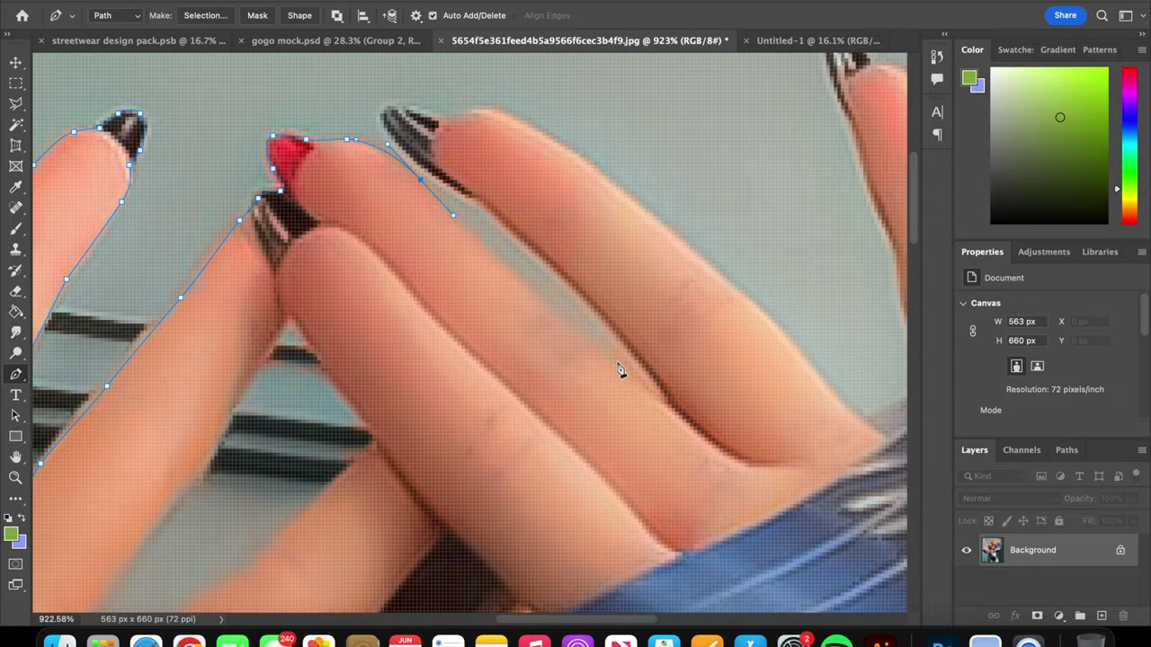
click(567, 331)
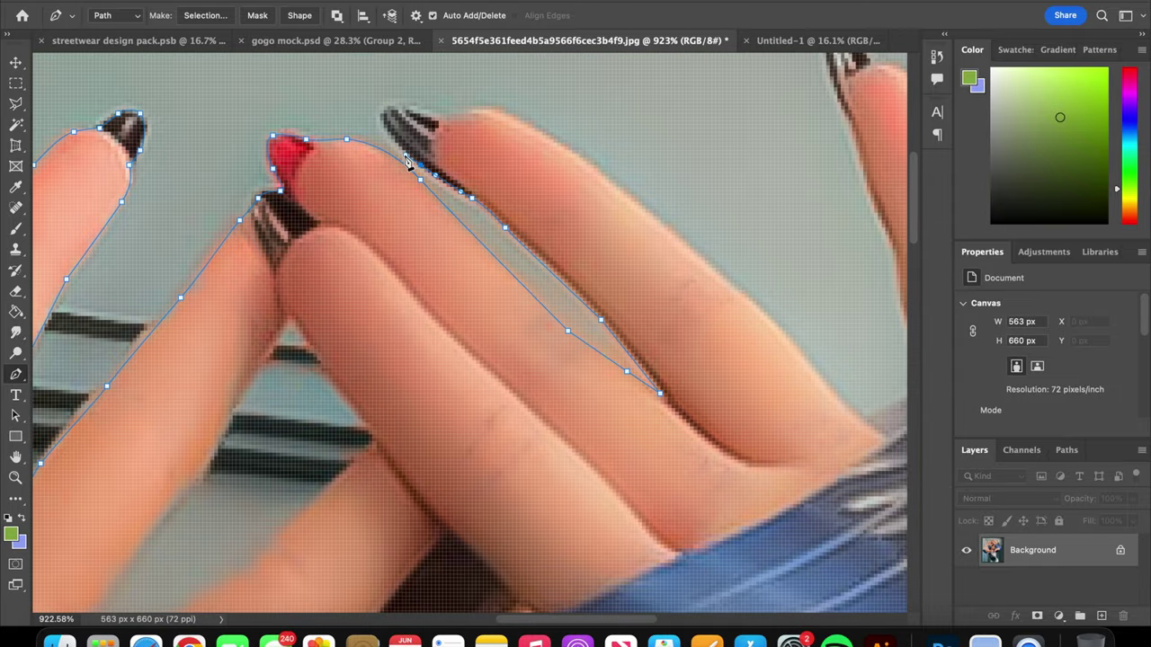
scroll(407, 161, up, 4)
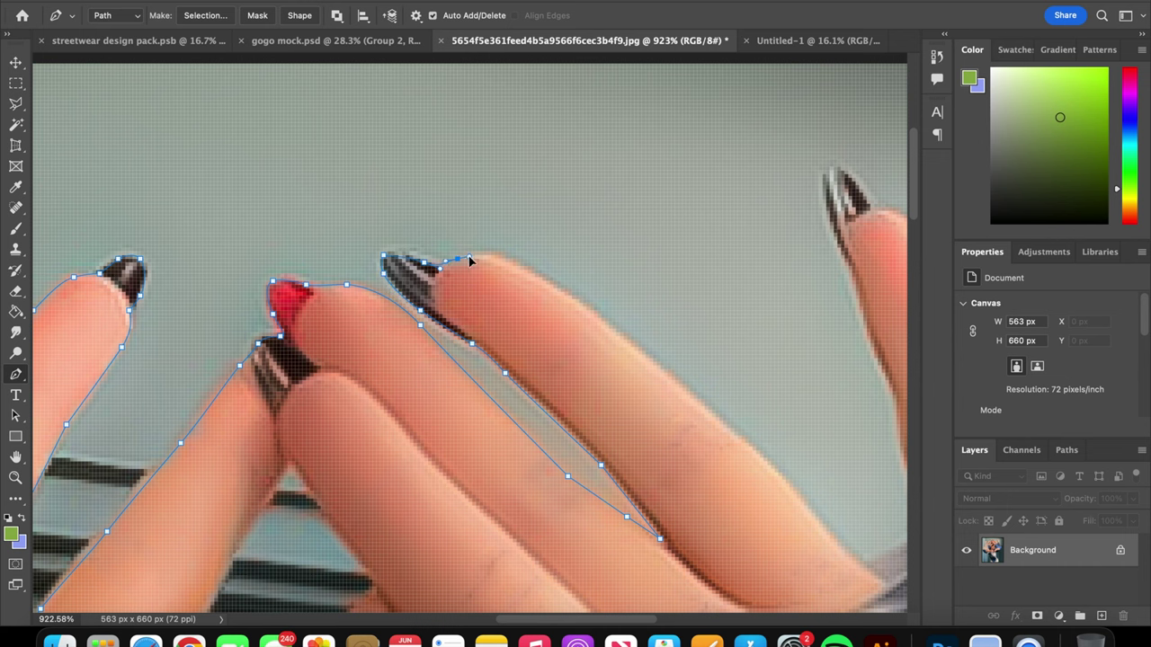
click(515, 262)
scroll(531, 270, down, 4)
scroll(531, 270, right, 4)
click(483, 183)
click(583, 271)
click(657, 357)
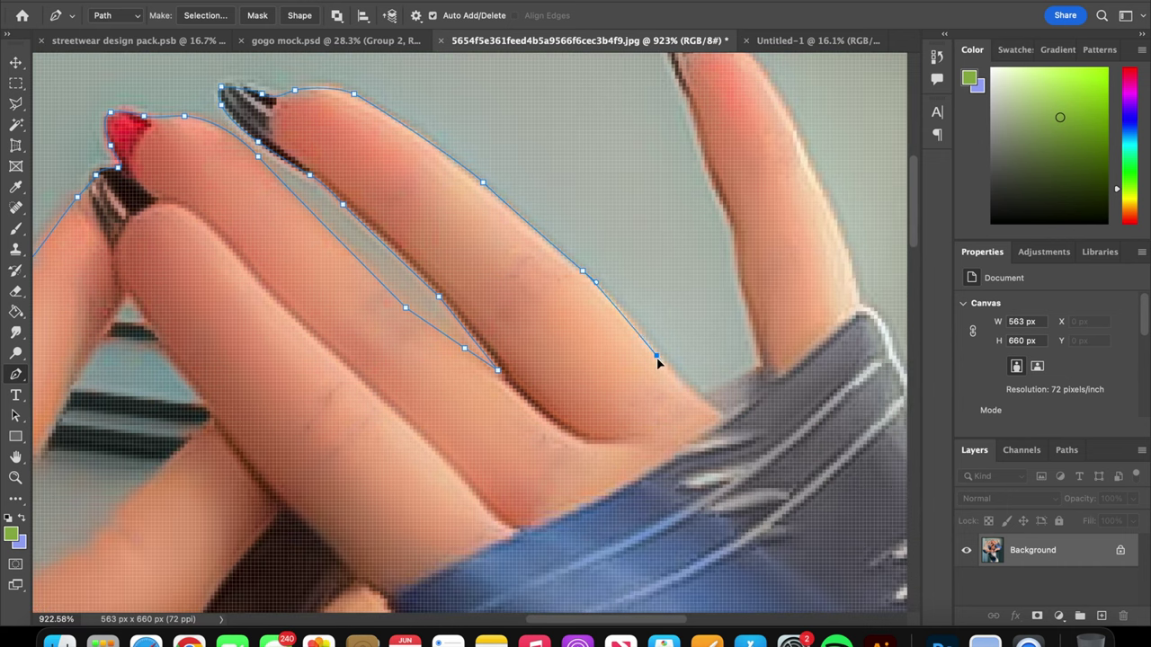
Trace around the rightmost finger and down its right edge onto the sleeve
click(763, 366)
scroll(763, 369, up, 5)
scroll(763, 368, right, 2)
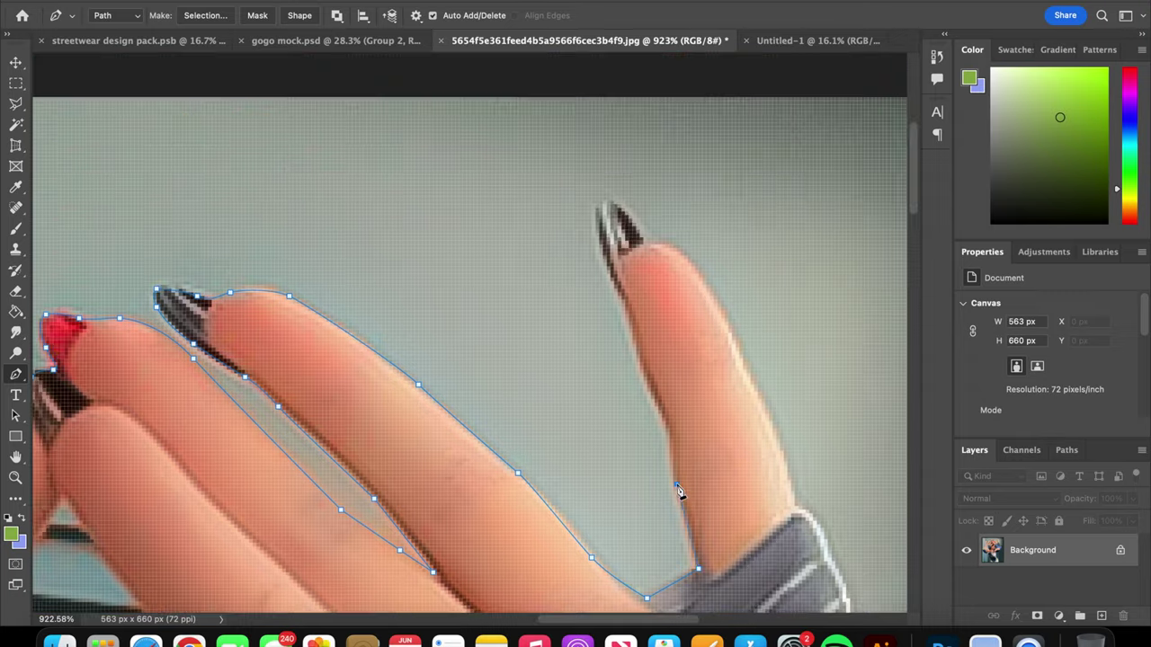
click(676, 484)
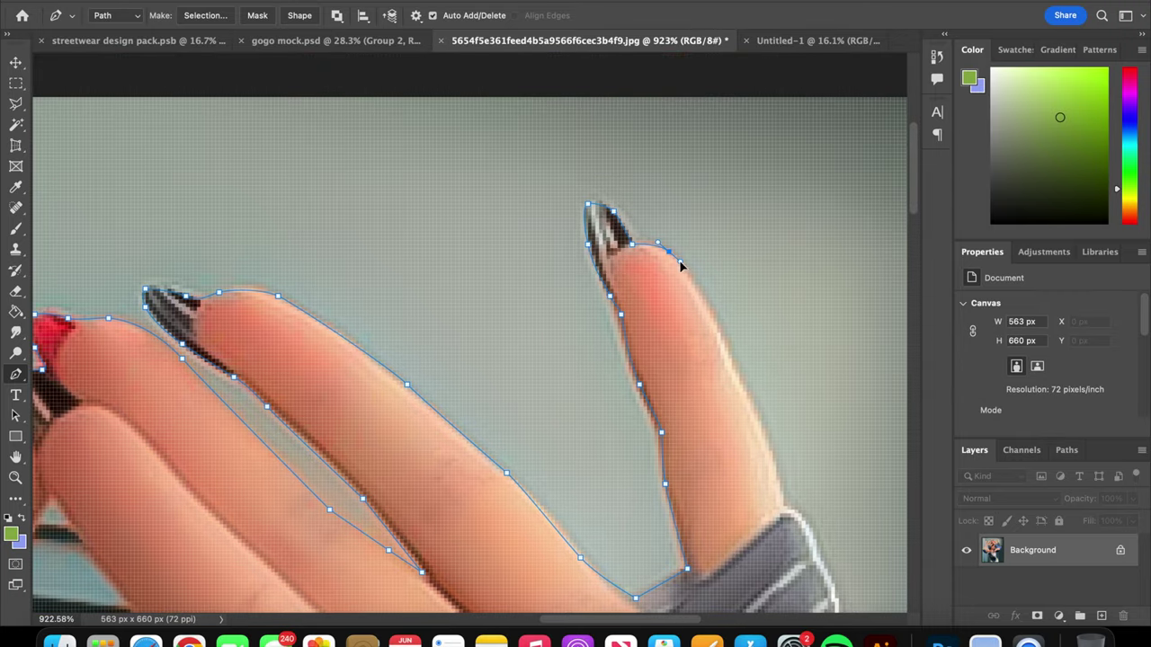
scroll(681, 264, down, 4)
click(575, 265)
click(611, 369)
click(617, 415)
click(635, 414)
scroll(634, 419, down, 3)
click(630, 411)
scroll(672, 456, down, 3)
scroll(673, 455, right, 1)
click(648, 413)
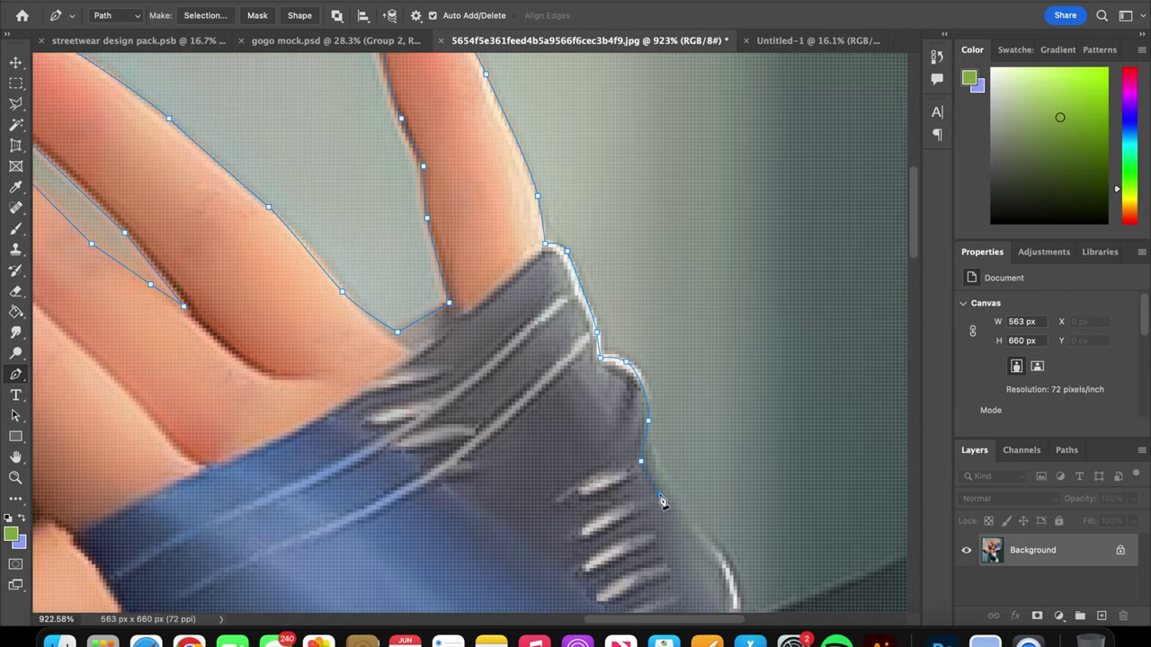
Continue the path further down the grey sleeve's outer edge
click(669, 508)
scroll(670, 508, down, 3)
scroll(670, 509, right, 1)
click(694, 477)
scroll(695, 477, down, 3)
scroll(694, 476, right, 1)
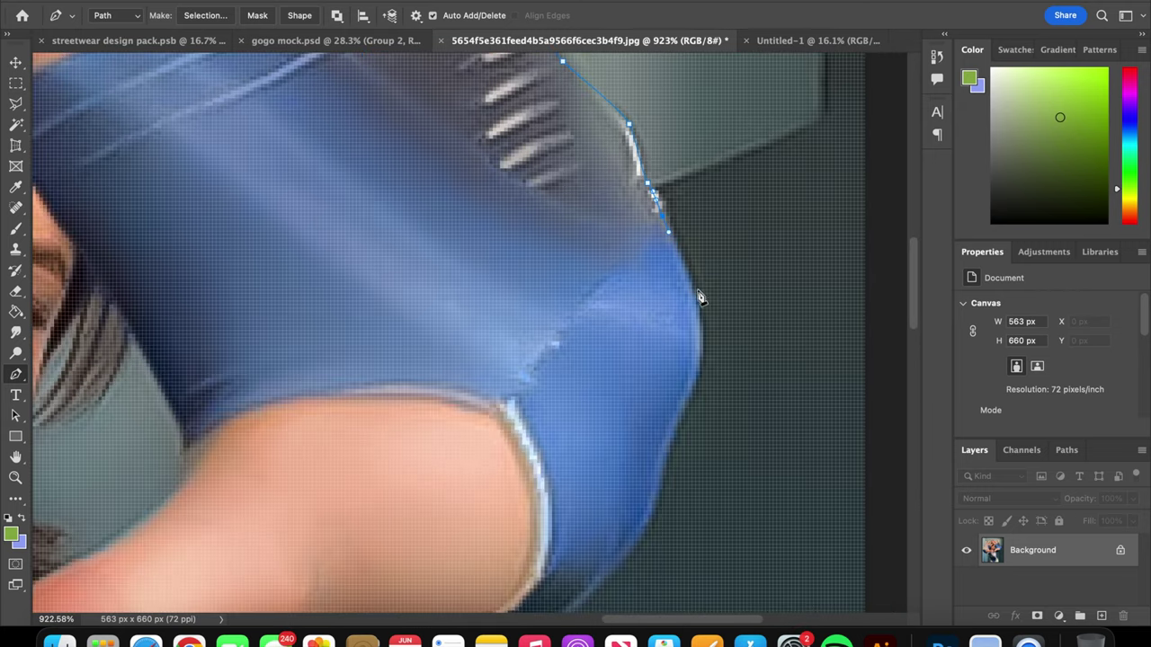
click(665, 457)
scroll(666, 456, down, 3)
click(676, 421)
scroll(672, 380, down, 5)
click(662, 358)
scroll(651, 363, down, 3)
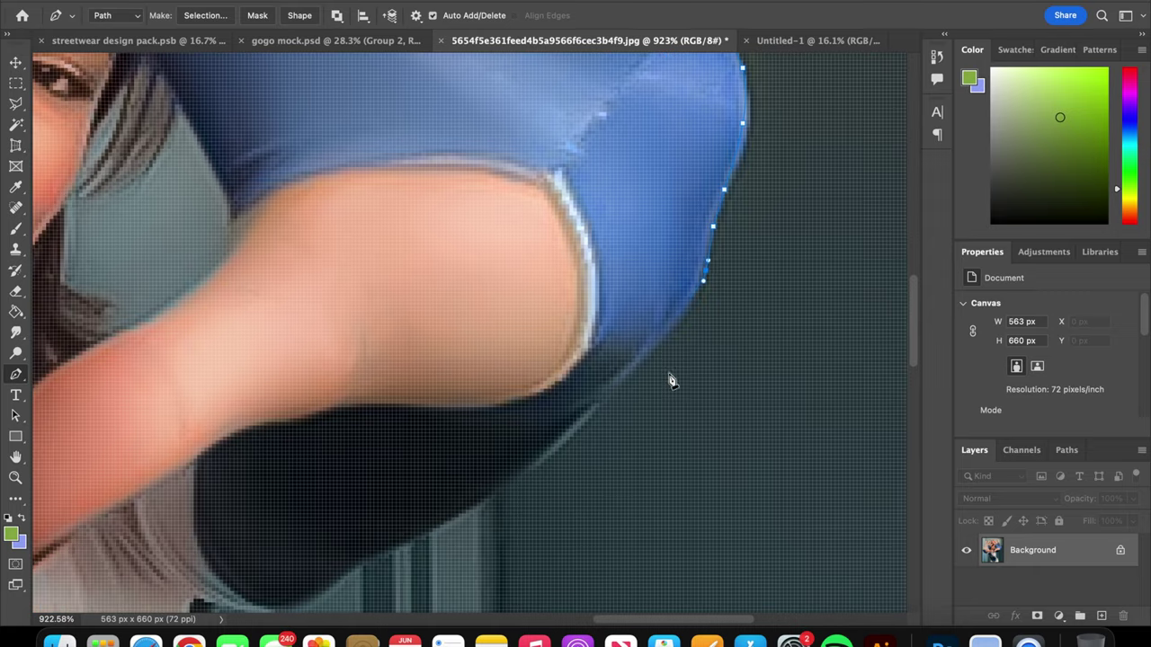
Trace the dark sleeve's lower edge over to the shirt's armpit
click(648, 358)
scroll(651, 364, left, 3)
scroll(651, 364, down, 2)
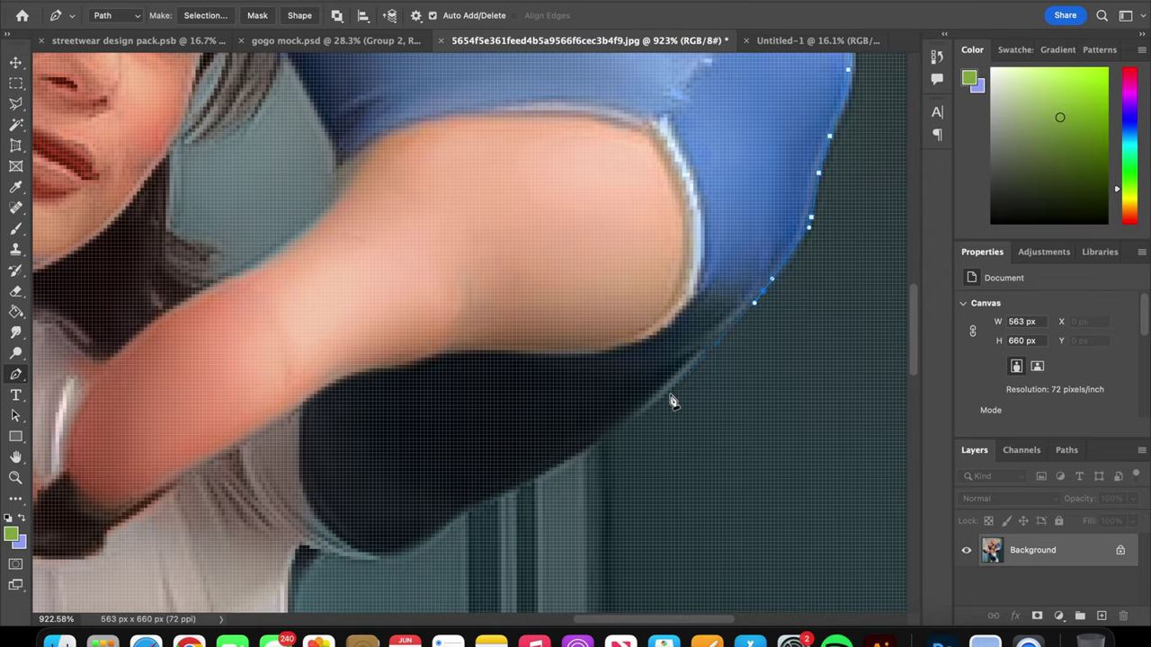
click(673, 402)
scroll(666, 401, down, 3)
click(660, 398)
scroll(640, 403, down, 3)
click(614, 397)
click(565, 415)
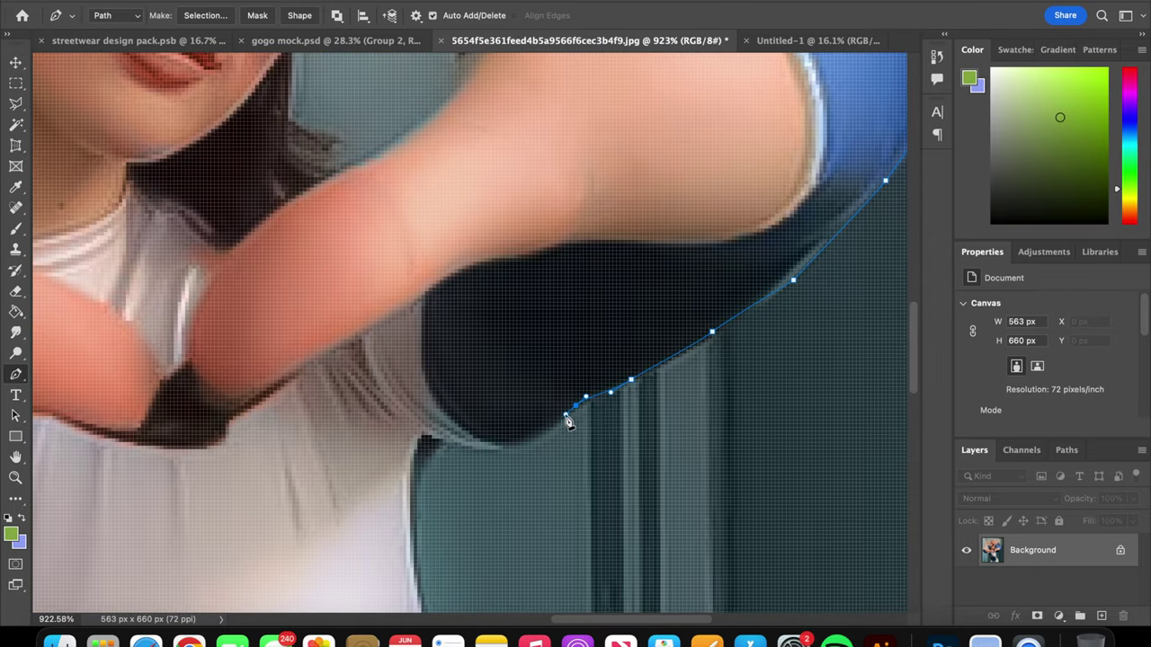
Trace down the white shirt's edge toward the waist
click(409, 465)
scroll(411, 462, down, 3)
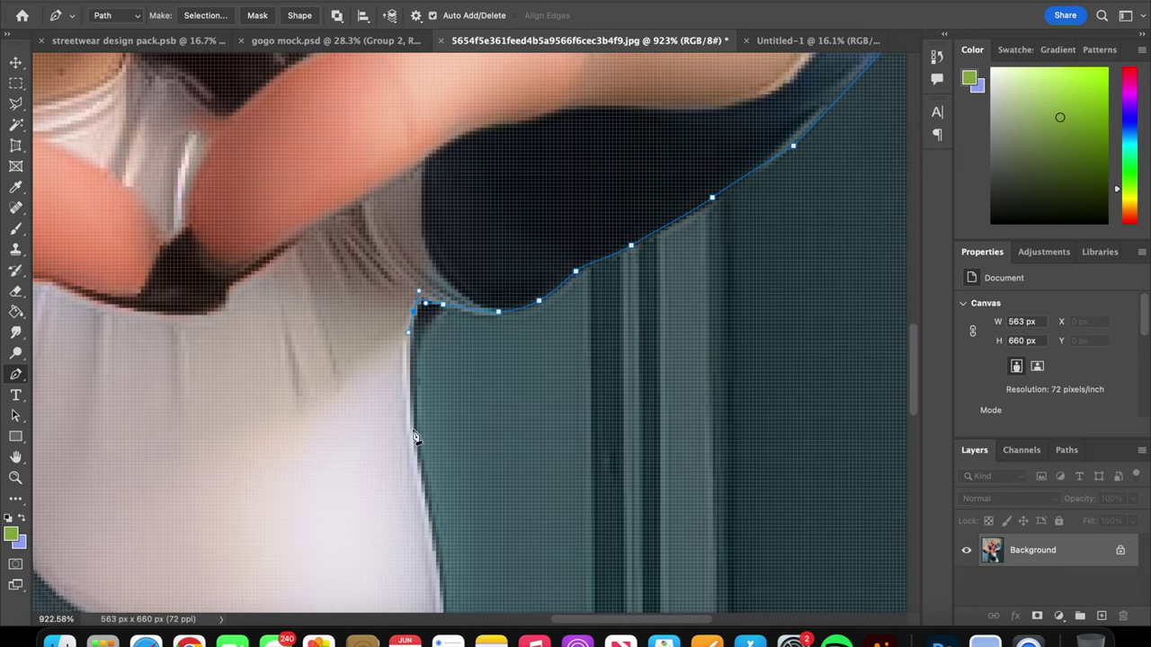
click(411, 403)
click(414, 444)
scroll(419, 423, down, 3)
click(421, 385)
click(426, 413)
scroll(428, 419, down, 2)
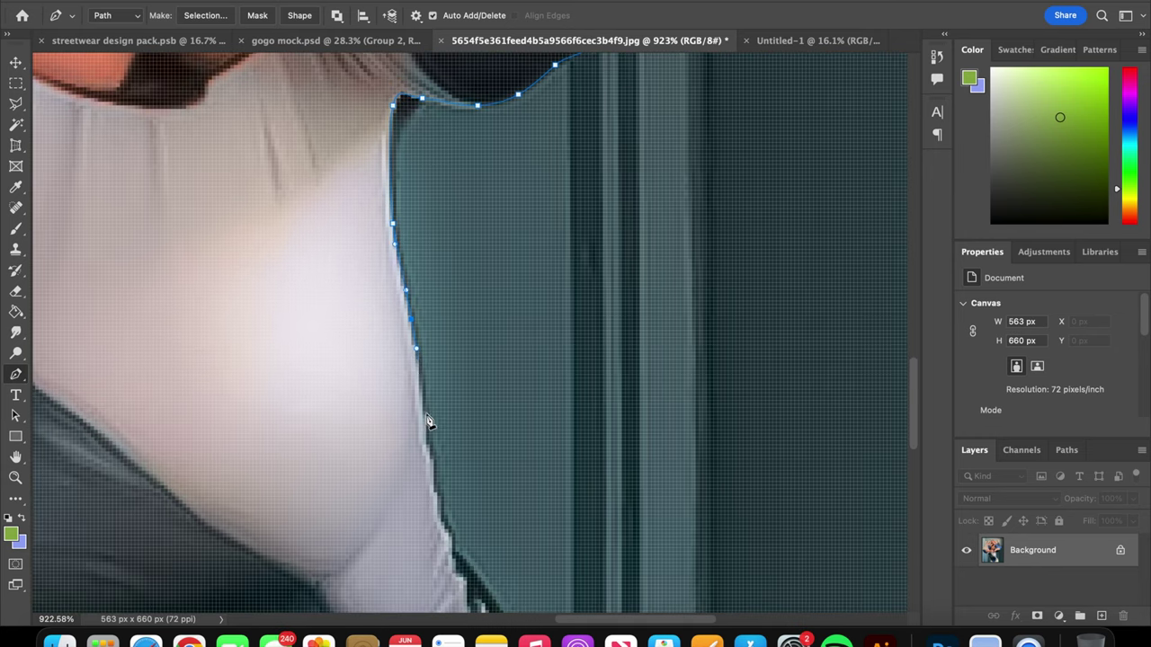
scroll(428, 457, down, 3)
click(438, 431)
scroll(441, 434, down, 3)
click(444, 446)
scroll(450, 445, down, 3)
click(464, 441)
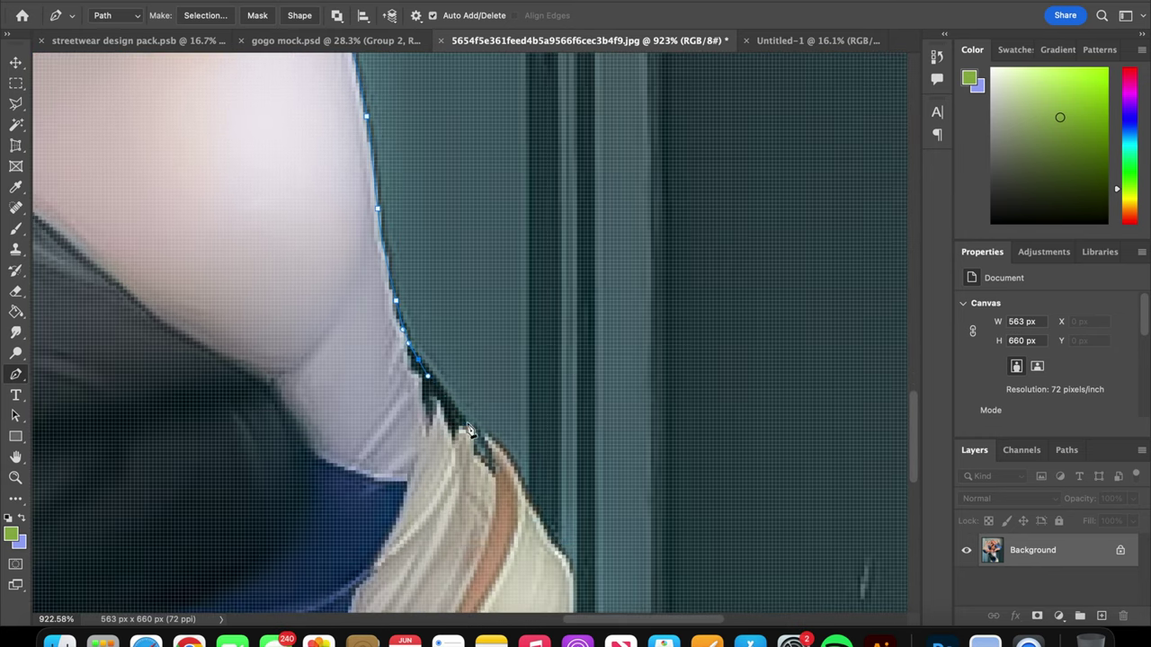
scroll(510, 376, down, 3)
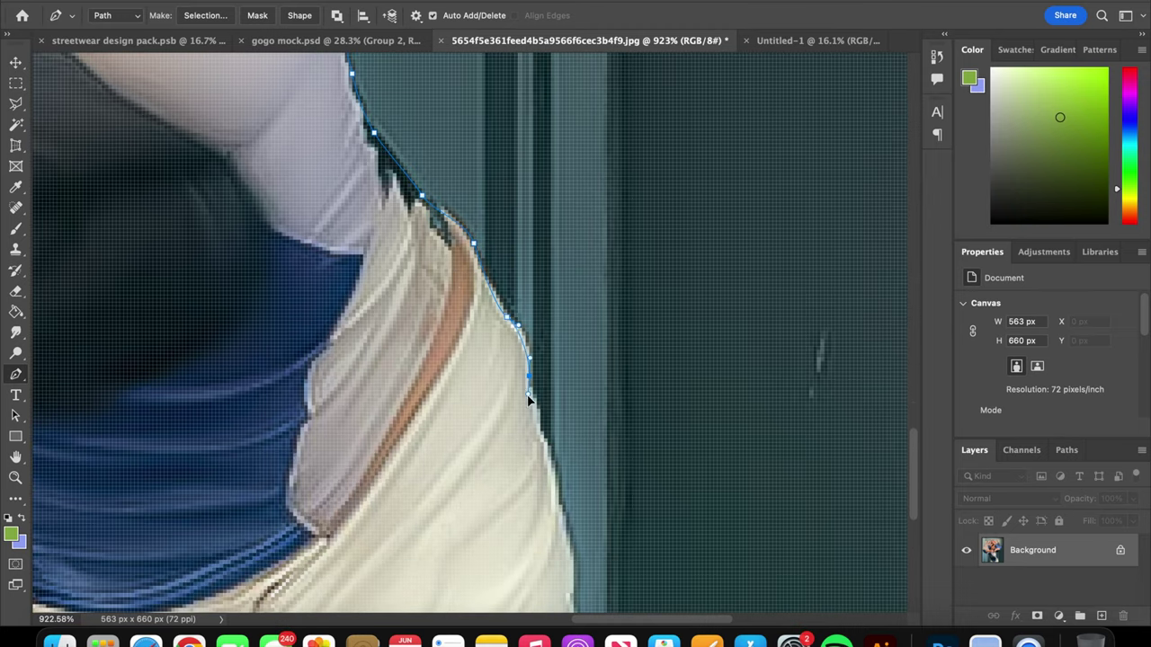
Extend the path down the trousers' edge to the bottom of the image
click(546, 424)
click(557, 452)
scroll(558, 451, down, 3)
click(565, 523)
scroll(566, 529, left, 2)
scroll(566, 532, left, 5)
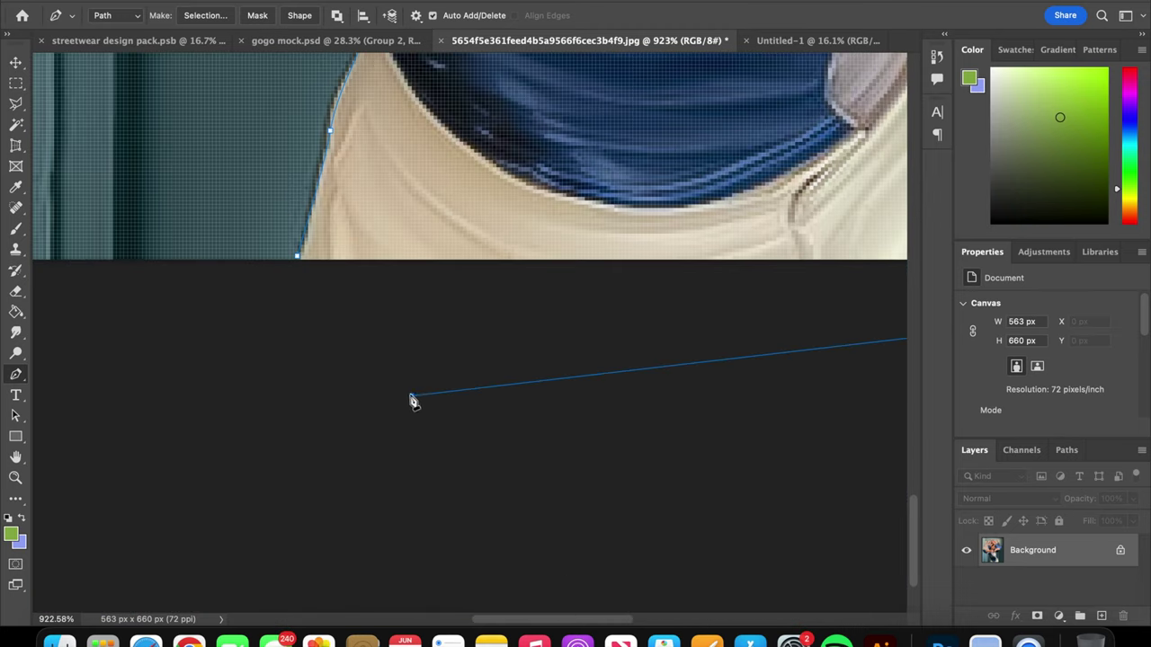
scroll(411, 497, left, 5)
Turn the path into a selection, copy the woman to Layer 1, and hide Background
click(205, 16)
click(666, 228)
key(ctrl+j)
click(967, 586)
scroll(763, 339, up, 5)
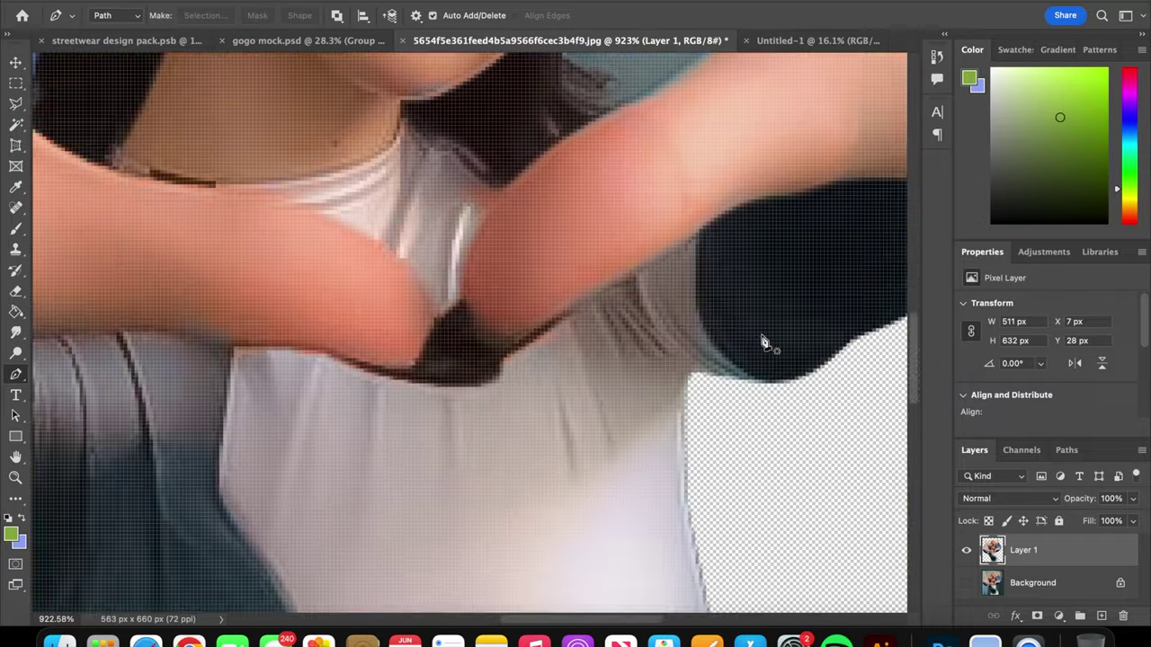
Pen-trace the background gap between her arm and hair, select it and delete it
scroll(522, 324, up, 5)
click(403, 345)
click(453, 322)
click(507, 272)
click(492, 174)
click(398, 206)
click(359, 205)
click(347, 224)
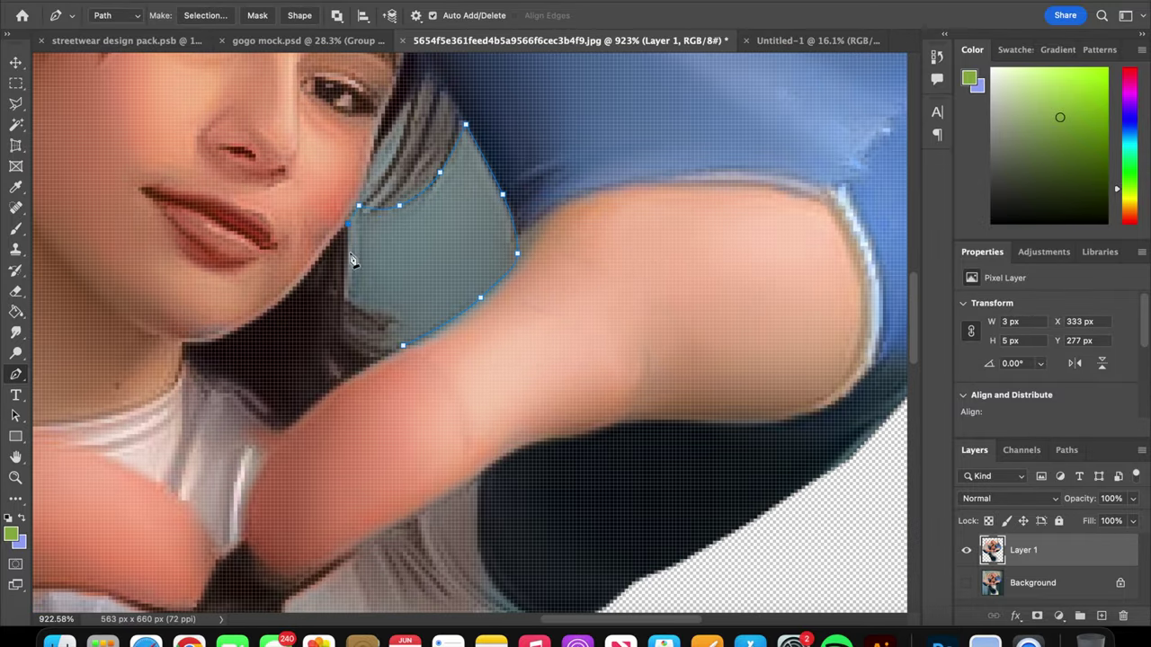
click(348, 283)
drag(362, 312, 375, 316)
click(402, 344)
right_click(405, 342)
click(458, 404)
click(663, 231)
key(Delete)
Trace the leftover background beside her arm into a selection and delete it
click(394, 348)
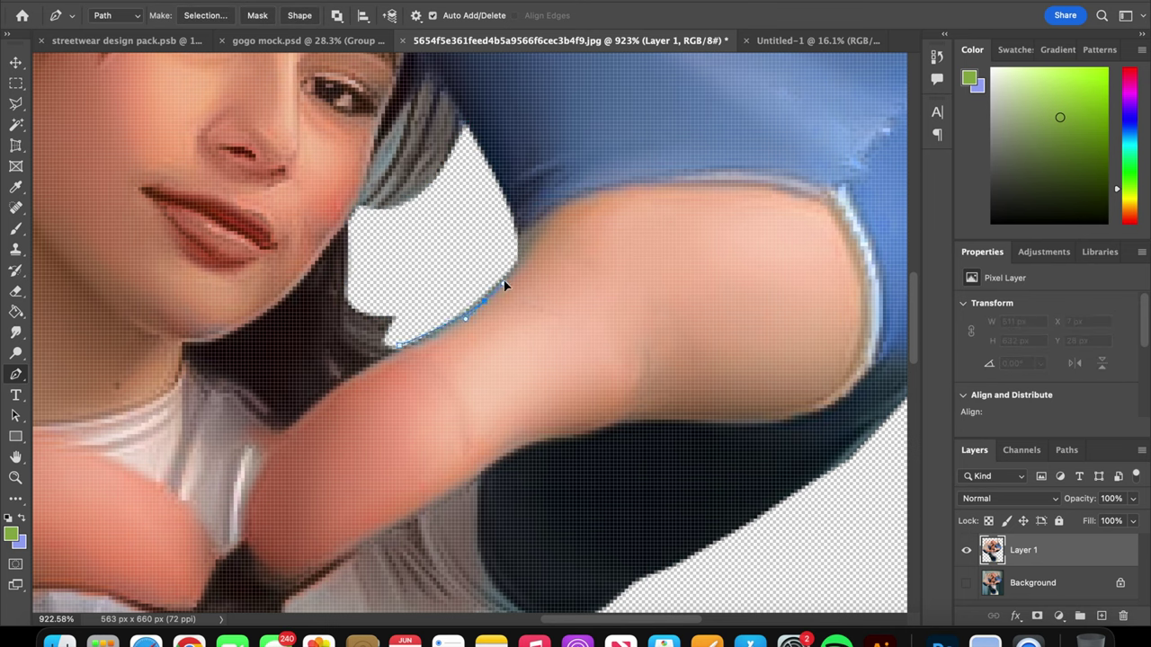
click(435, 335)
click(509, 275)
click(514, 236)
click(403, 250)
click(403, 301)
click(394, 349)
click(211, 13)
click(662, 231)
key(Delete)
Trace a path along the hair edge, make it a selection, then deselect
scroll(540, 225, up, 2)
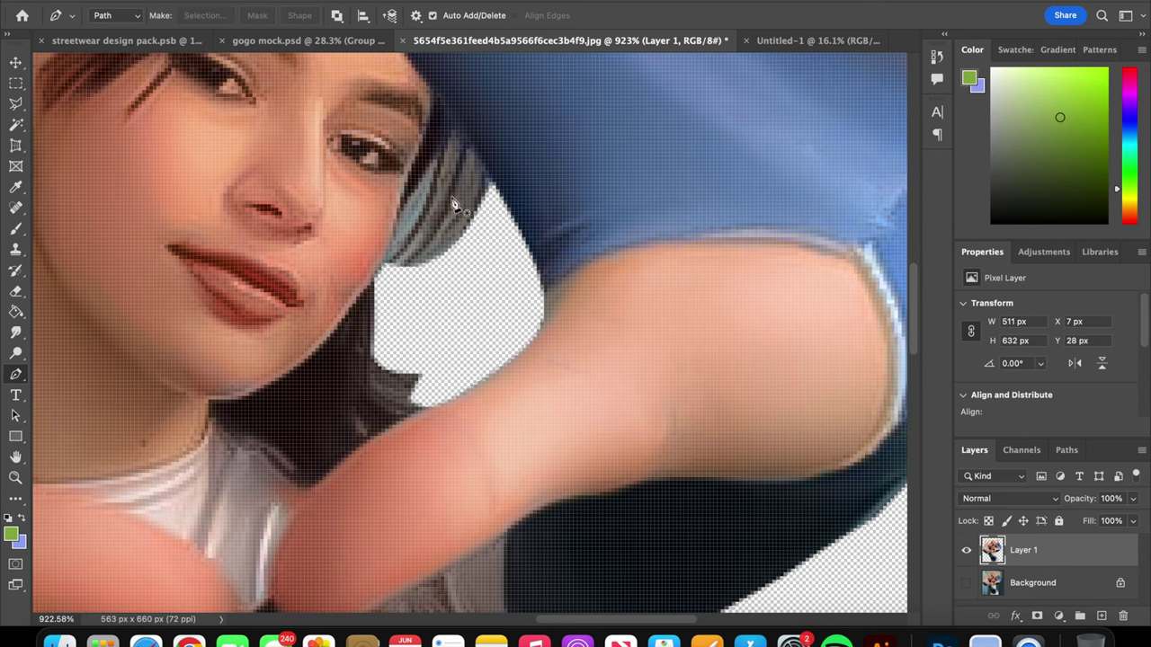
click(397, 210)
click(406, 196)
click(436, 153)
click(407, 245)
click(397, 258)
click(396, 212)
click(205, 16)
click(663, 231)
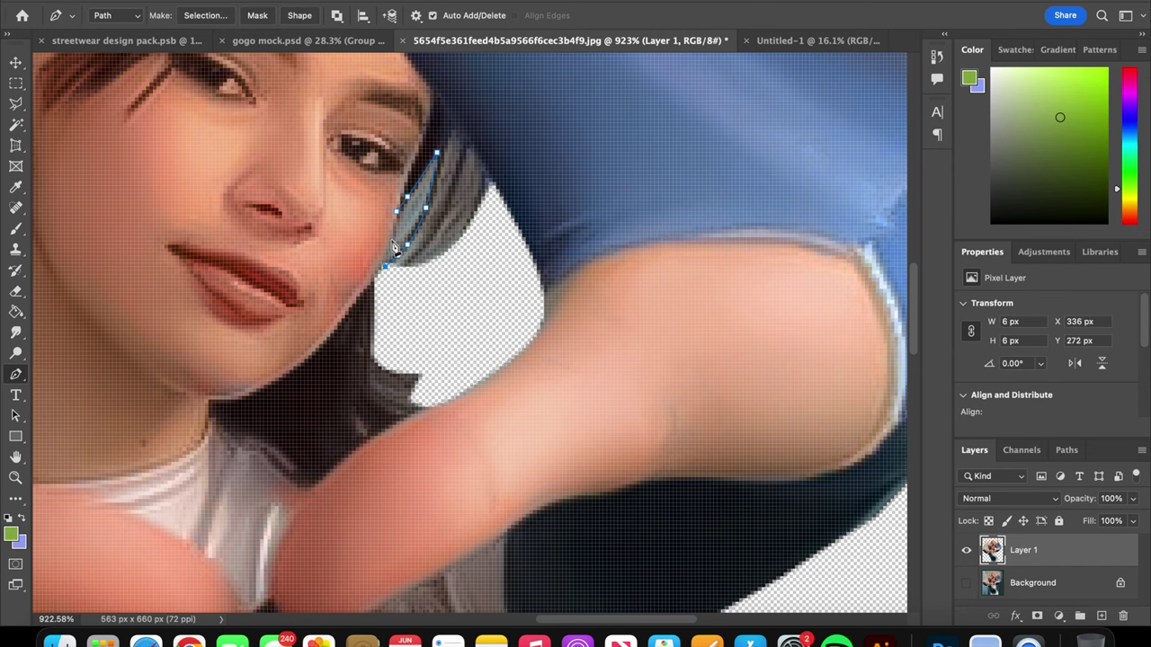
click(205, 15)
click(670, 236)
key(ctrl+d)
Turn a new path beside the hair into a selection, then zoom out
click(396, 226)
click(382, 277)
click(406, 217)
click(205, 15)
click(666, 235)
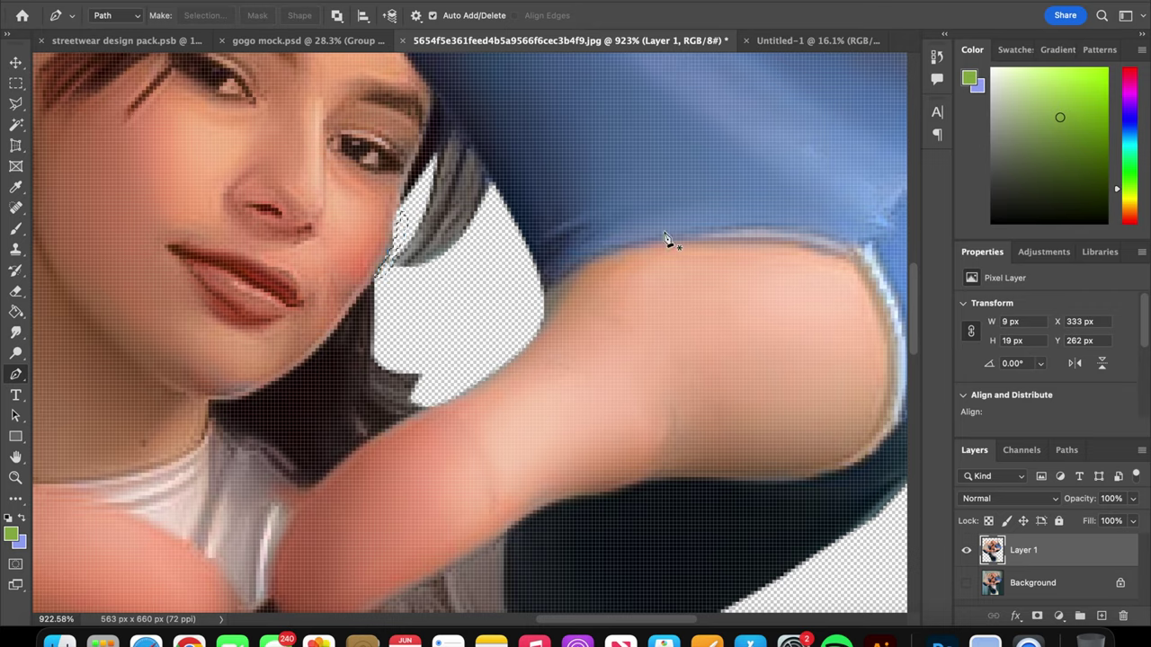
key(z)
drag(423, 267, 393, 305)
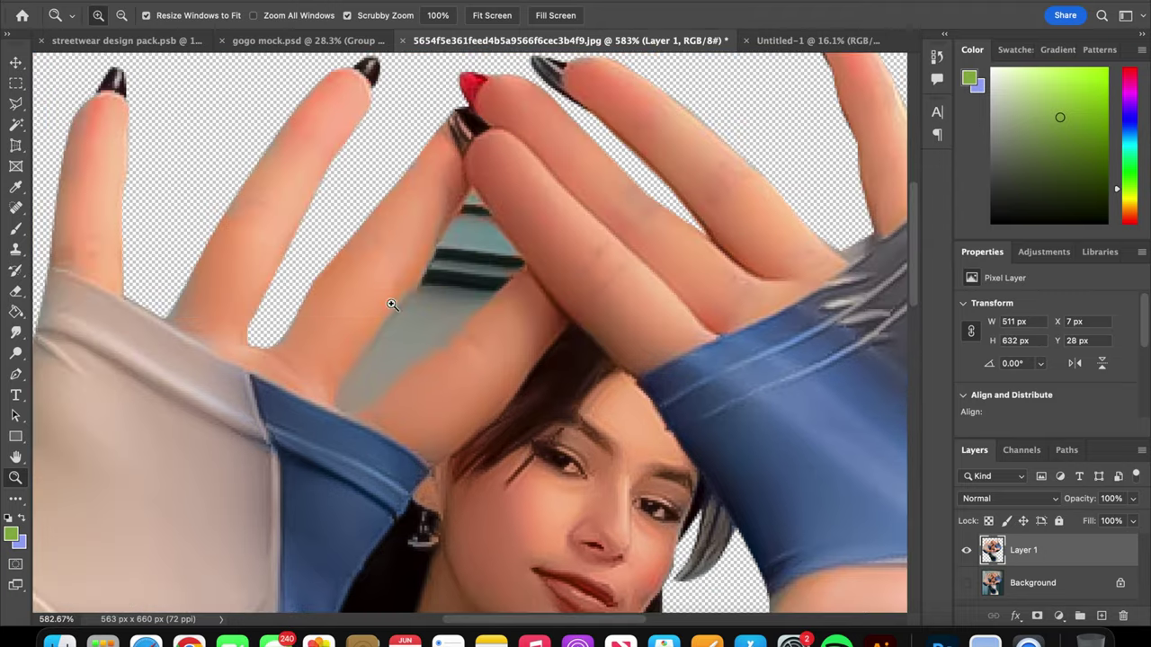
Pen-trace the gap between her fingers toward the sleeve and make it a selection
key(p)
click(352, 363)
drag(408, 300, 423, 275)
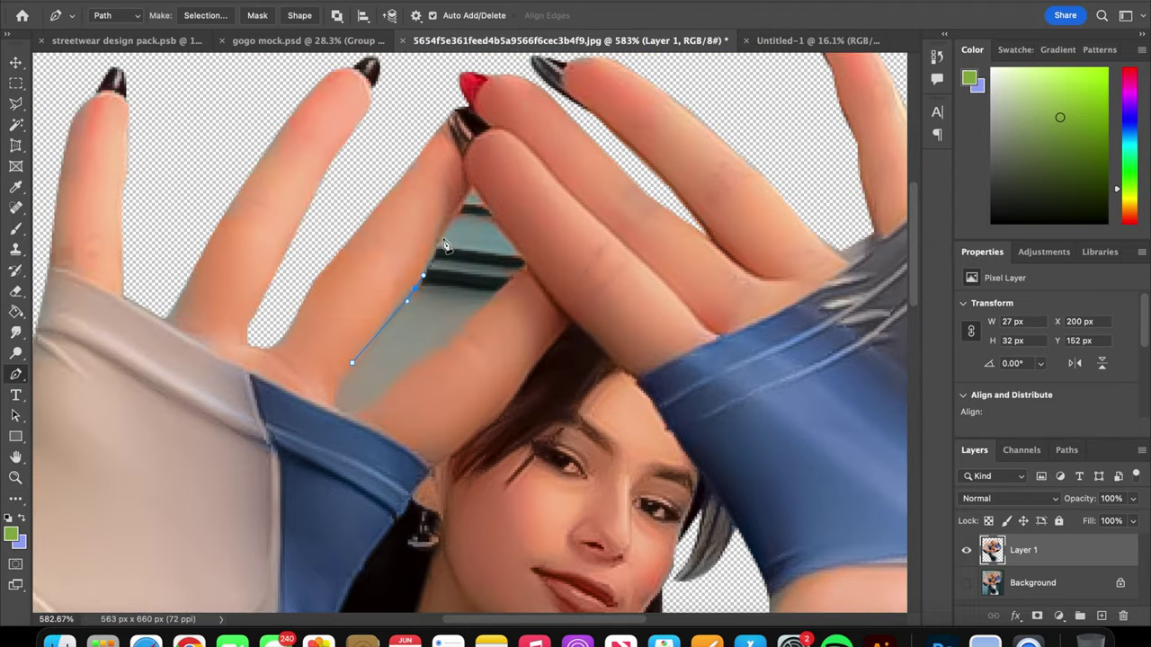
click(506, 234)
click(526, 265)
click(497, 289)
click(397, 384)
drag(359, 414, 339, 417)
click(352, 362)
key(ctrl+Return)
Zoom out and paste the cut-out woman into the black Untitled-1 document
key(z)
drag(504, 334, 405, 333)
click(791, 40)
key(ctrl+v)
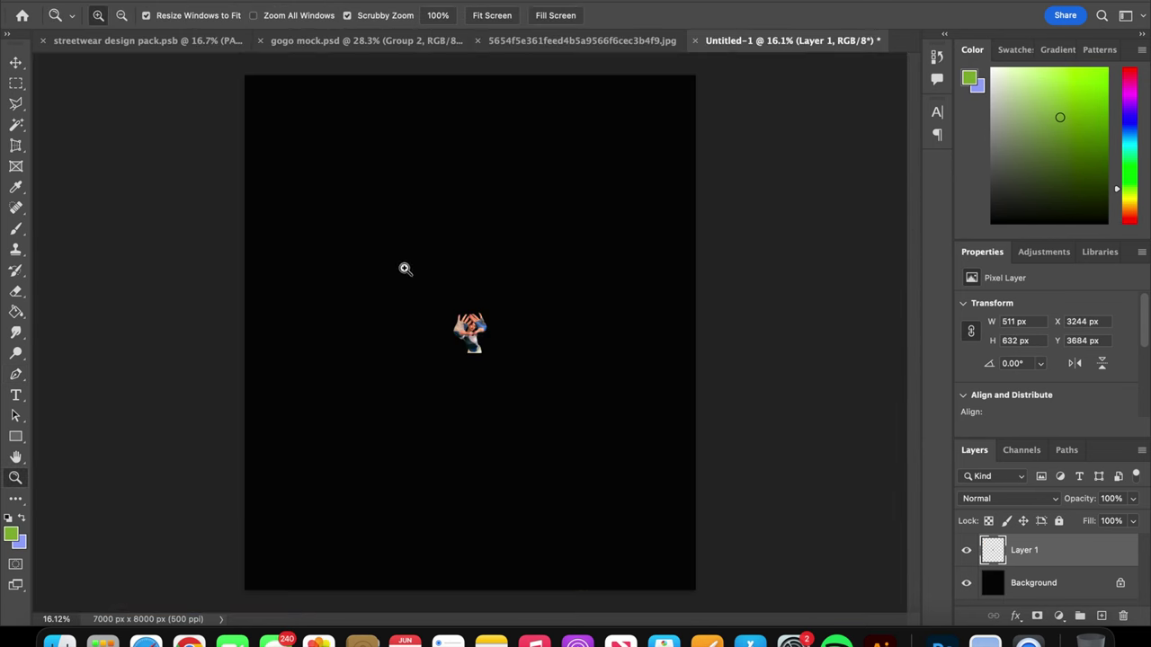
Scale the pasted woman up to about 4857 x 6008 px to fill the canvas
key(ctrl+t)
drag(489, 314, 552, 144)
key(Return)
key(z)
drag(540, 364, 609, 360)
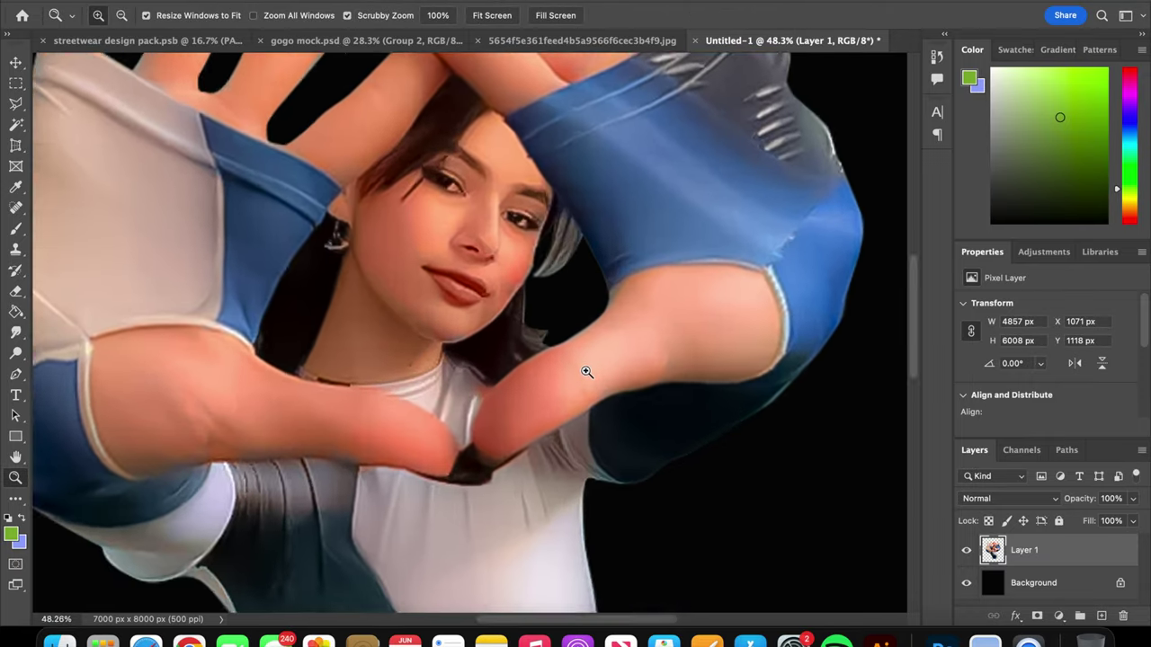
Pen-trace the gap beside her hair and turn it into a selection
key(p)
click(490, 249)
drag(486, 316, 497, 364)
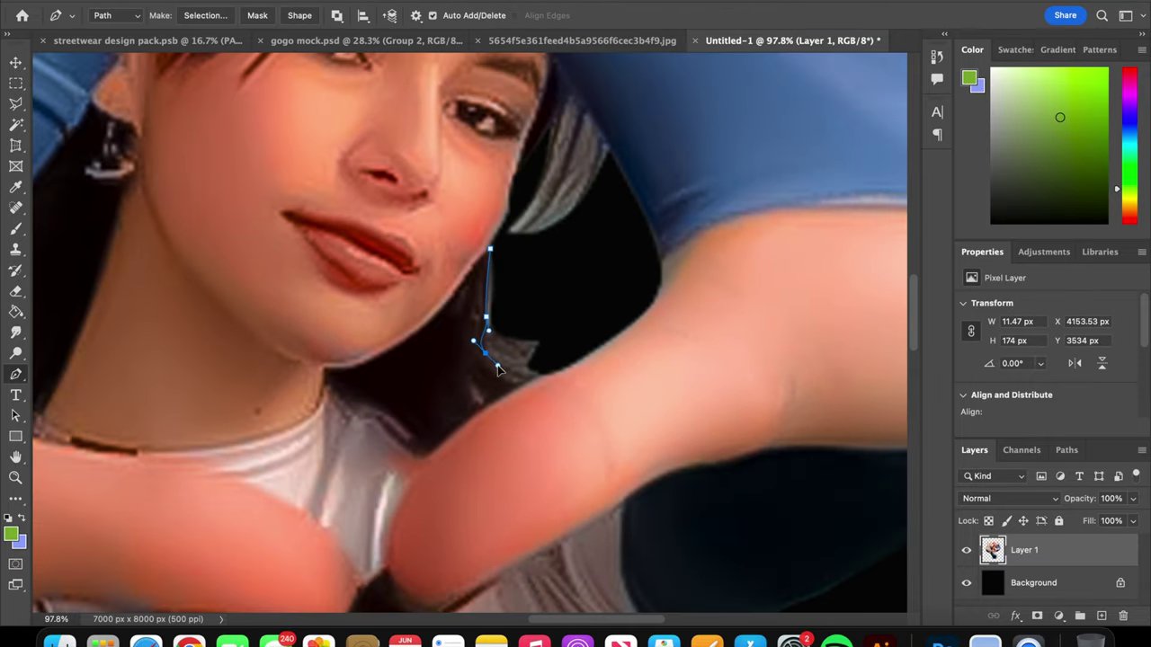
click(540, 375)
click(585, 290)
click(493, 249)
click(194, 19)
key(Return)
key(z)
mouse_move(503, 234)
mouse_down()
mouse_move(443, 231)
mouse_move(520, 267)
mouse_up()
click(364, 9)
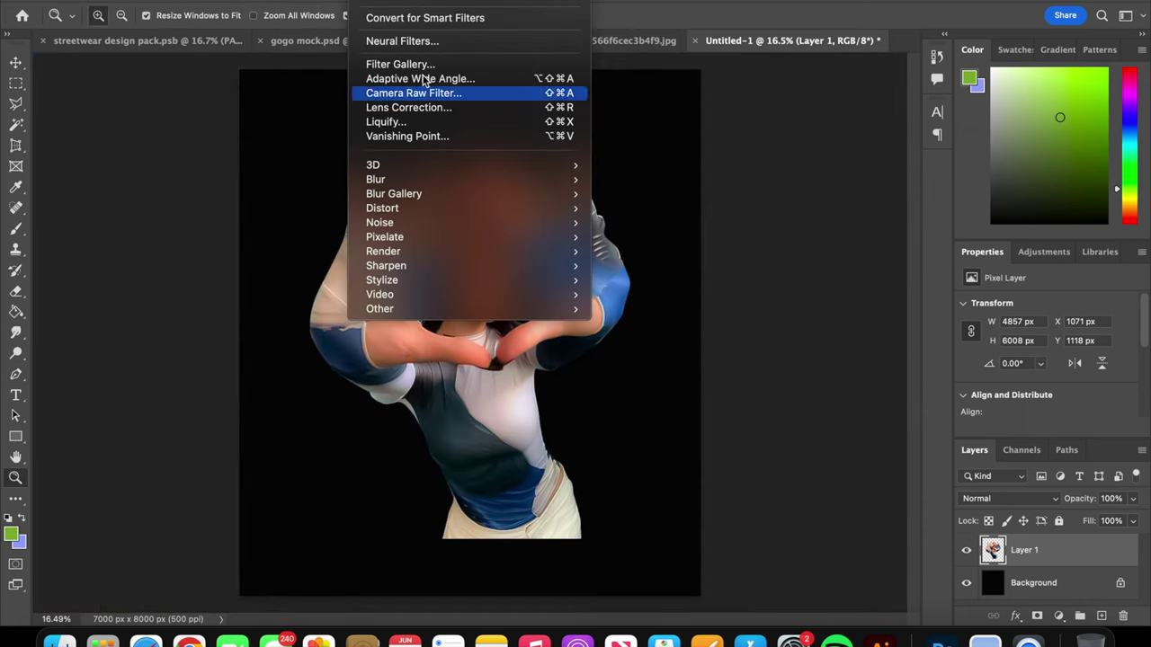
In the Filter Gallery, enable two Grain effects and set the grain type to Regular
click(395, 77)
click(18, 614)
click(18, 614)
click(18, 614)
click(18, 614)
click(18, 614)
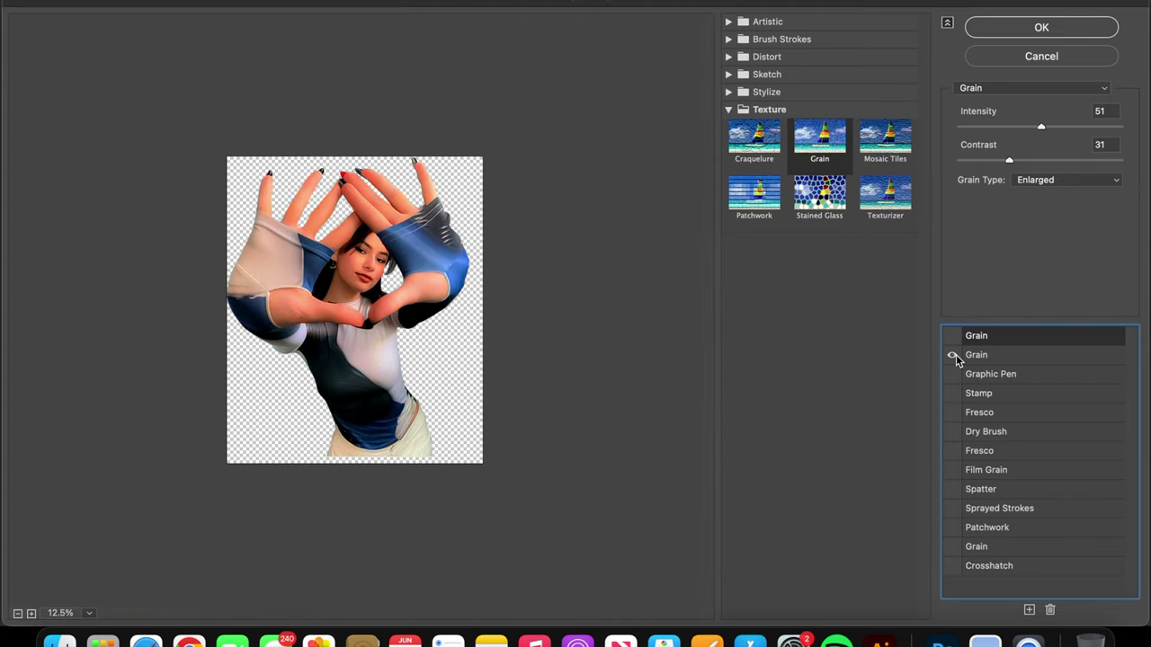
click(960, 355)
click(1066, 180)
click(1037, 181)
click(967, 335)
click(1066, 180)
click(1060, 103)
Adjust the first Grain's contrast and set the second to intensity 73, contrast 19
click(32, 614)
click(31, 614)
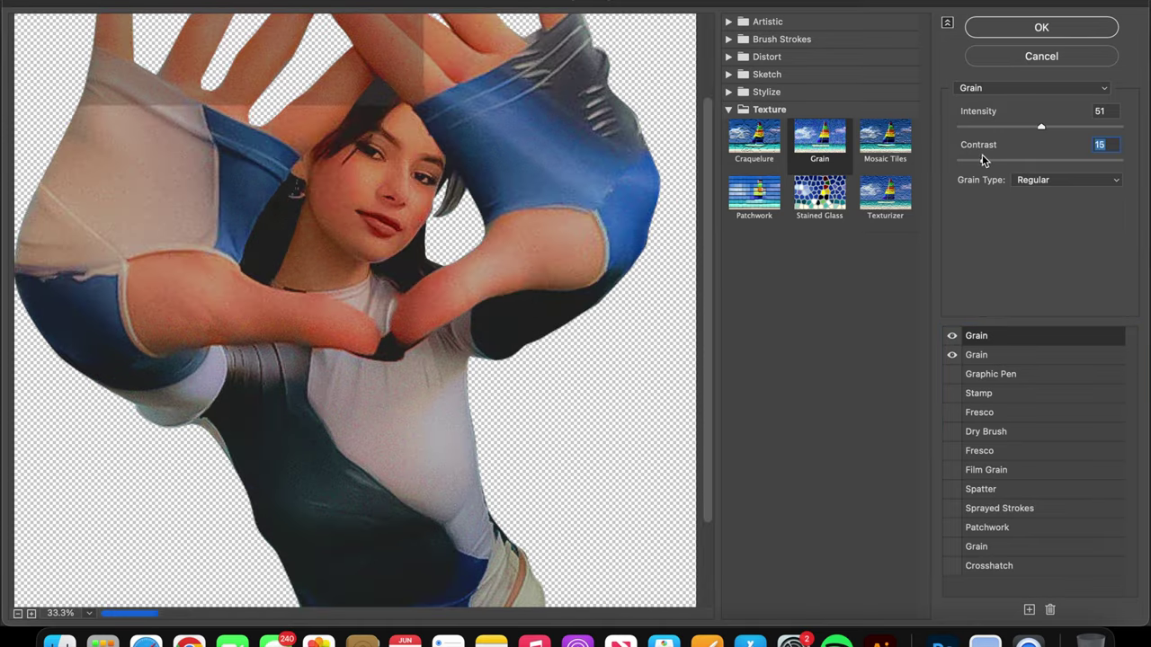
drag(984, 160, 1035, 157)
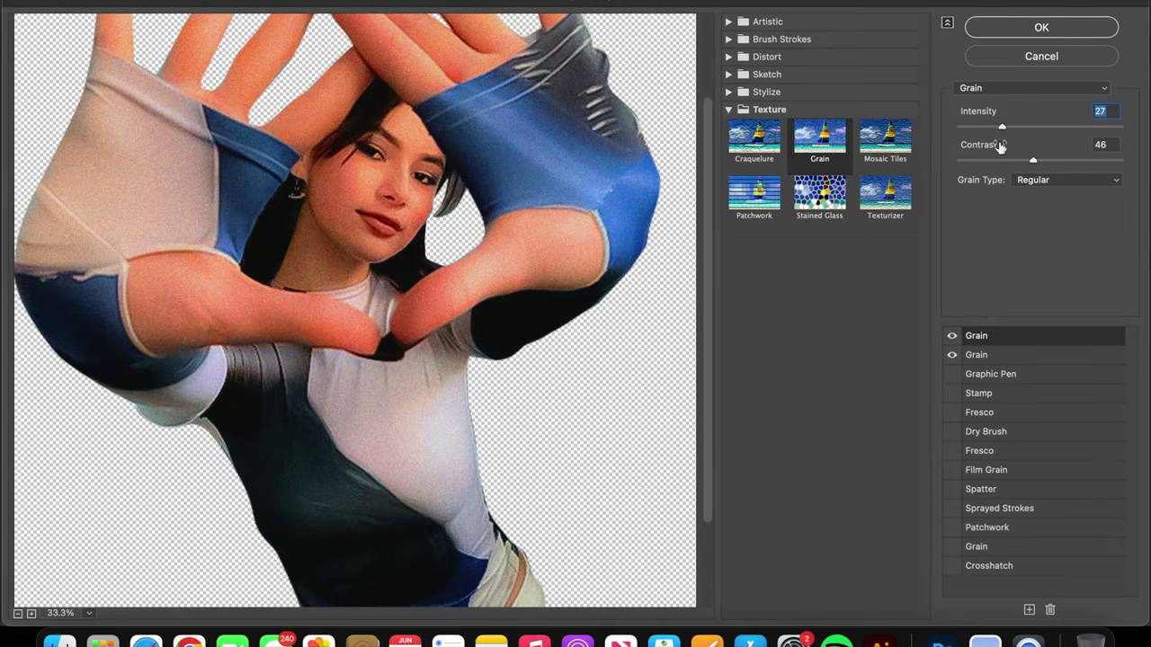
click(982, 356)
drag(1042, 126, 1079, 126)
drag(1009, 160, 991, 163)
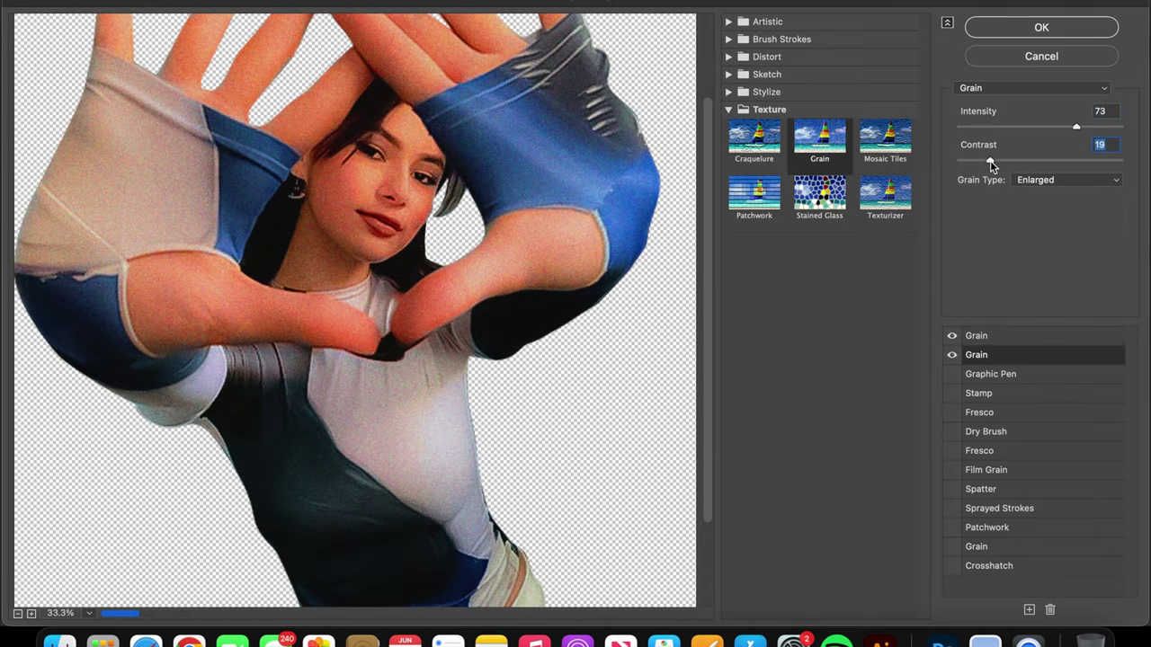
Add Diffuse Glow with Graininess 0, Glow Amount 9, Clear Amount 15 and apply
click(728, 92)
click(729, 74)
click(729, 57)
click(755, 85)
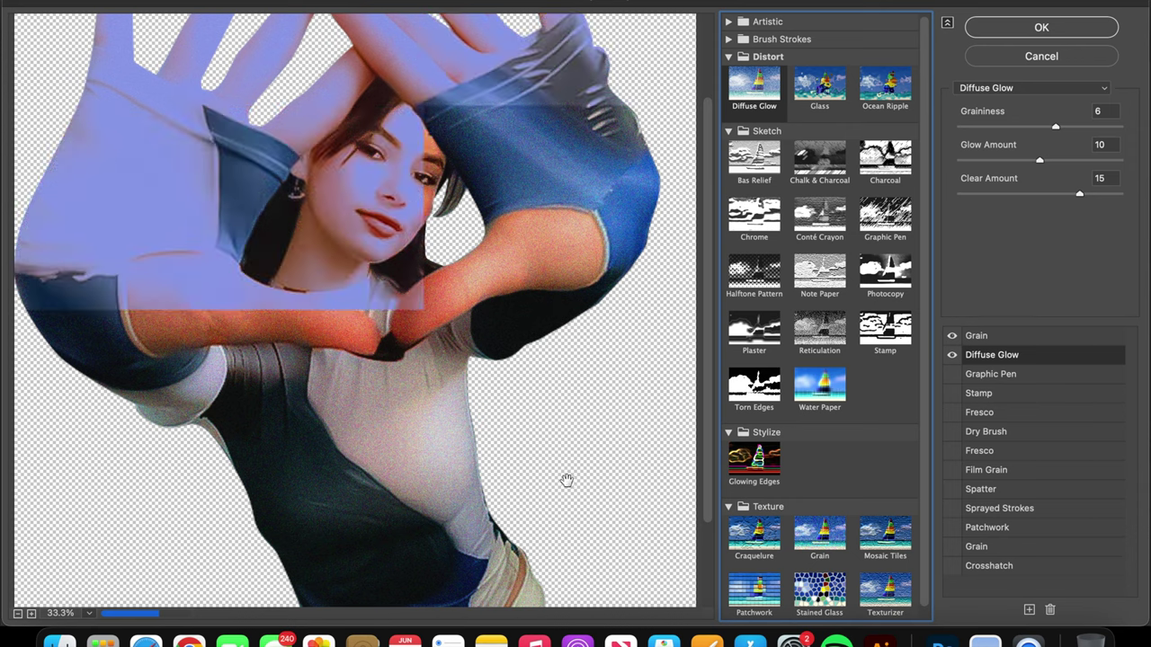
click(819, 538)
click(1030, 609)
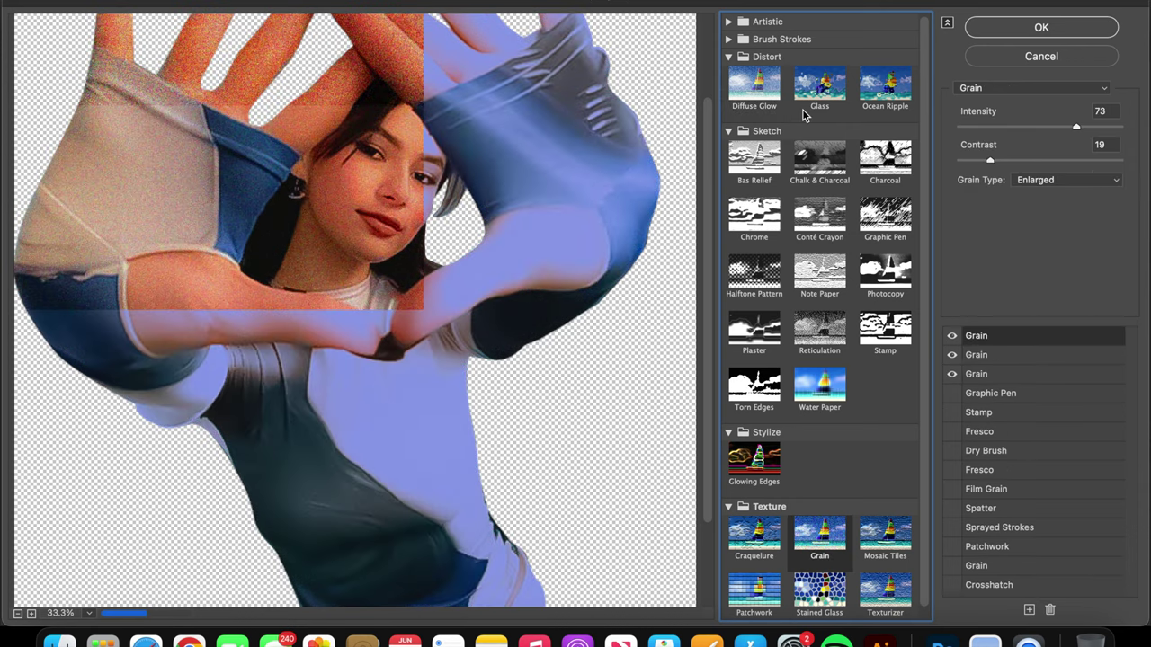
click(760, 86)
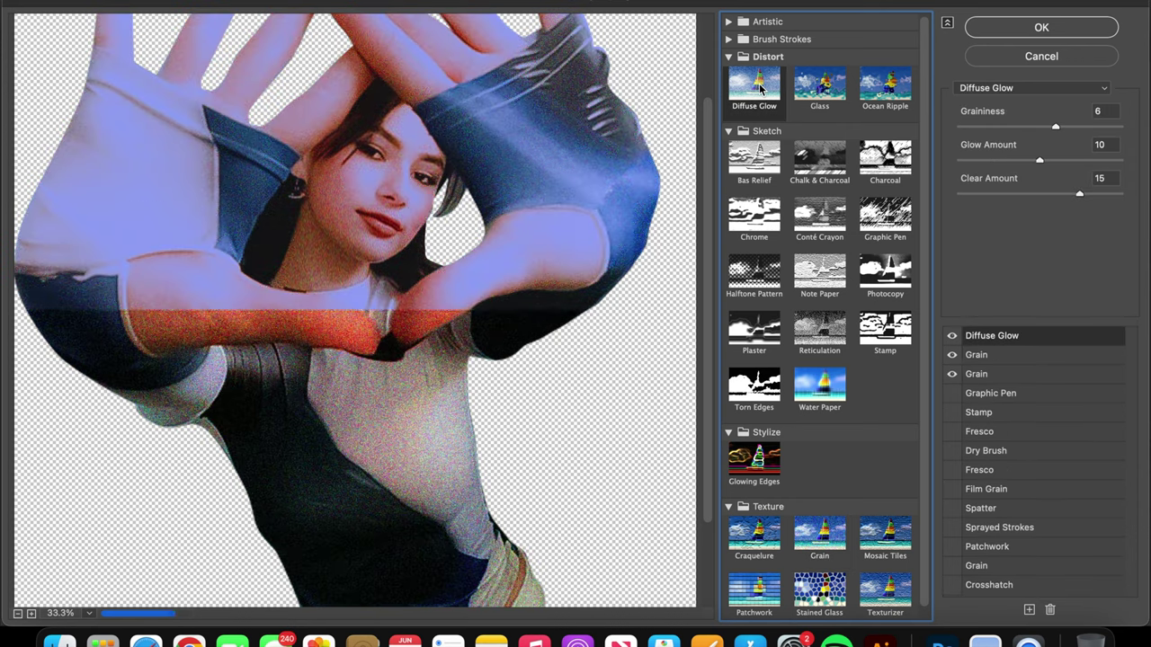
drag(1056, 127, 960, 126)
mouse_move(1040, 159)
mouse_down()
mouse_move(1017, 159)
mouse_move(1040, 159)
mouse_up()
mouse_move(1079, 193)
mouse_down()
mouse_move(1035, 194)
mouse_move(1079, 193)
mouse_up()
drag(1040, 160, 1033, 162)
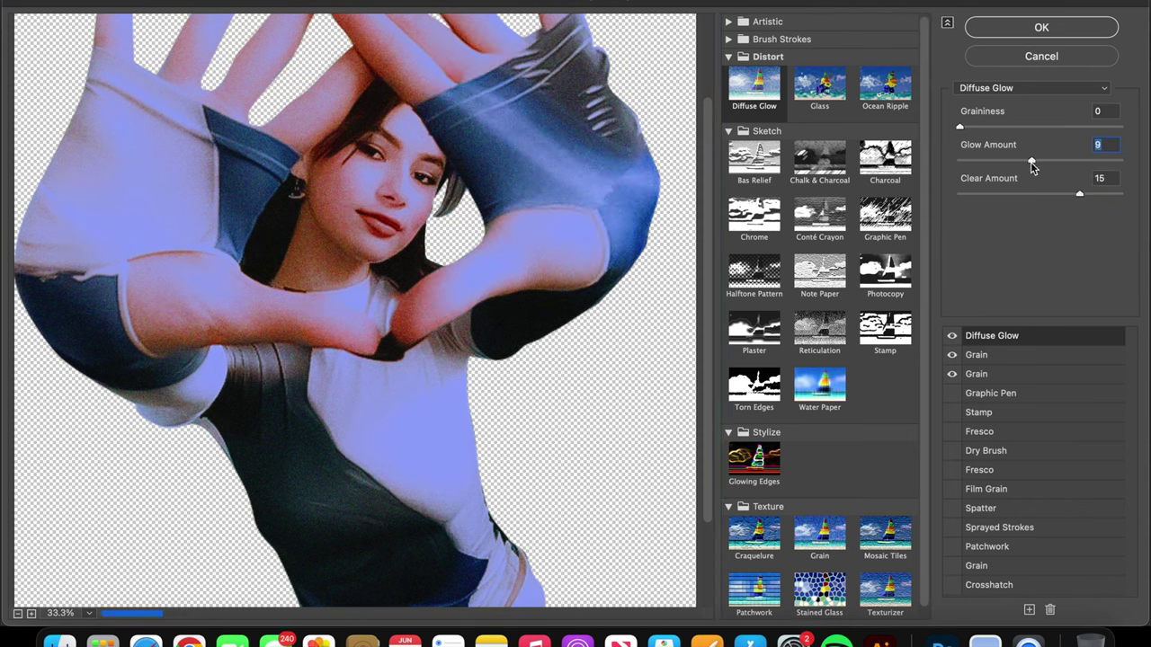
click(1011, 28)
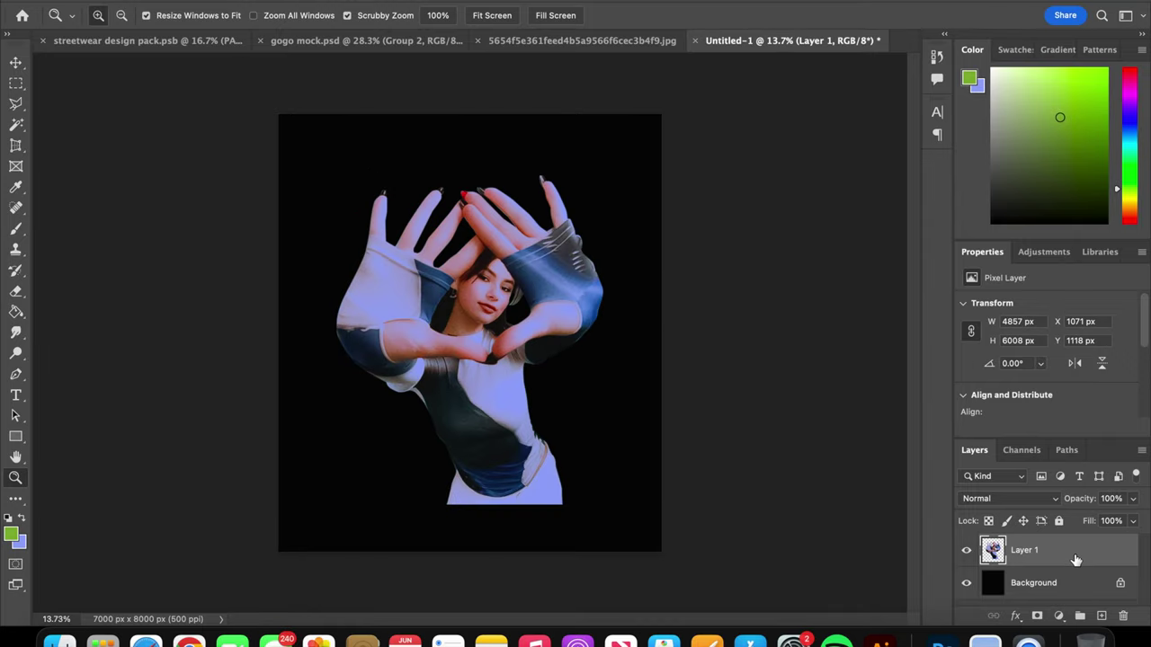
Duplicate the woman layer twice and set the copy's blend mode to Screen
double_click(1075, 559)
key(Escape)
key(ctrl+j)
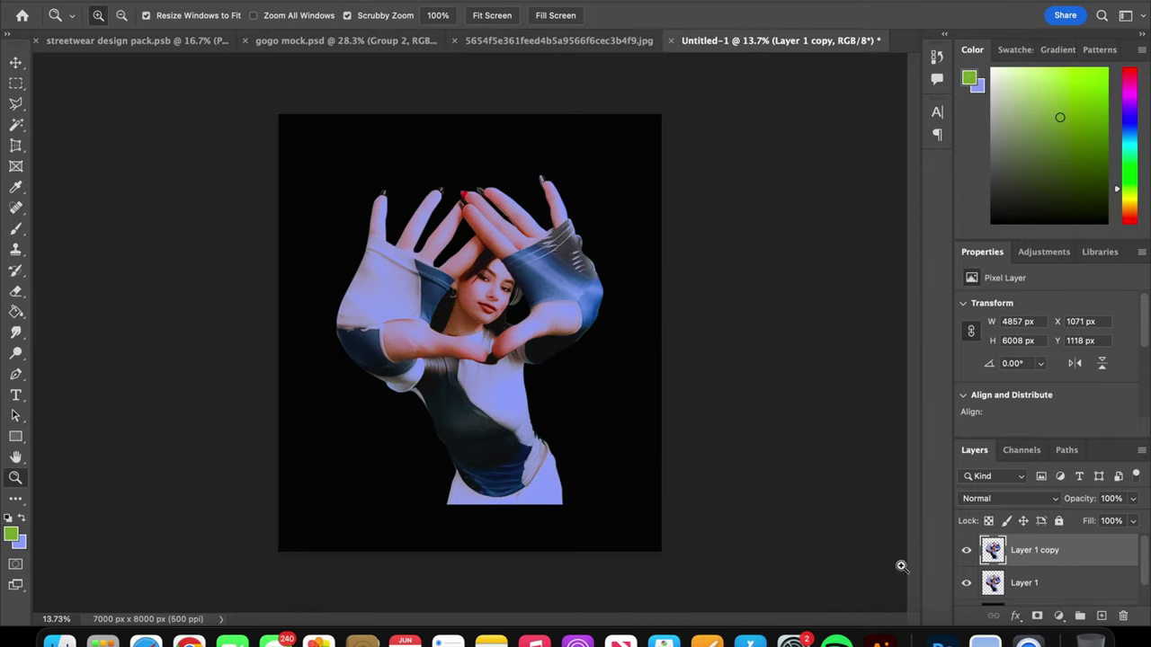
click(1007, 498)
key(Escape)
key(ctrl+j)
click(1007, 498)
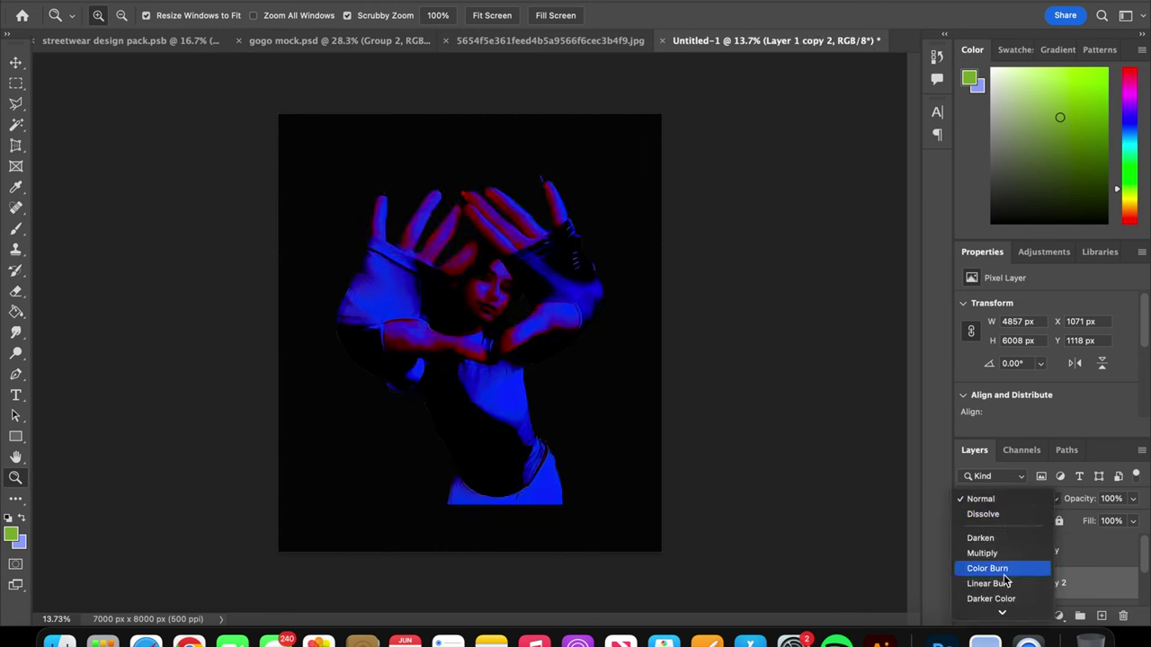
click(985, 334)
Add a Levels adjustment layer clipped to the layer below
click(1065, 559)
click(1059, 616)
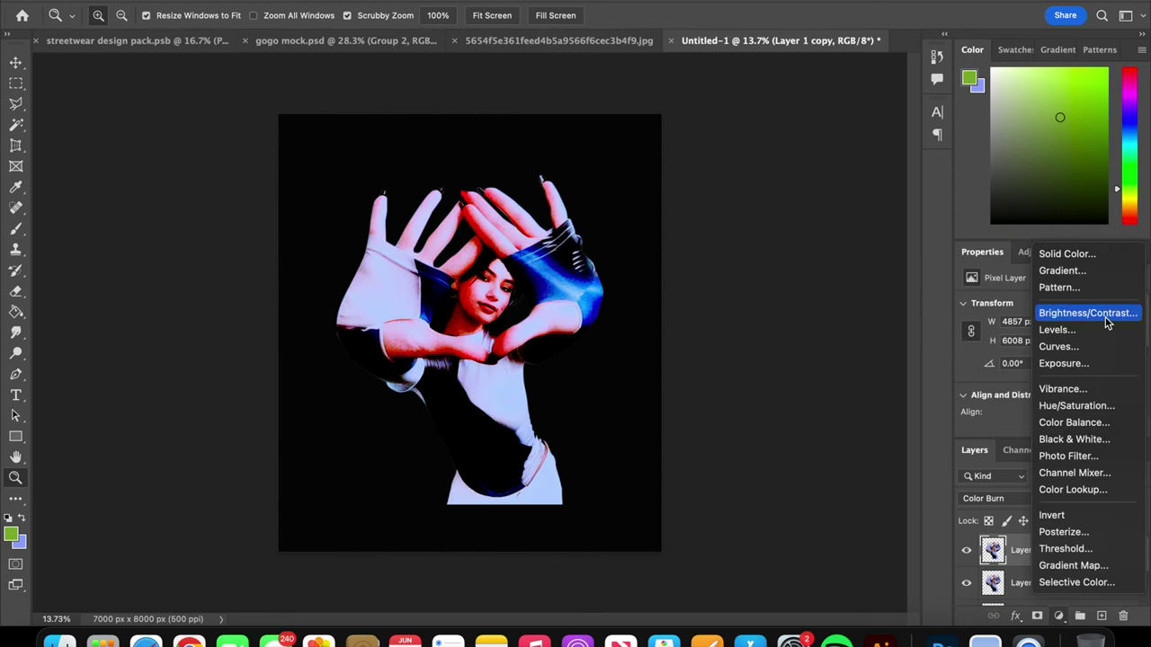
click(1061, 333)
right_click(1089, 543)
click(970, 532)
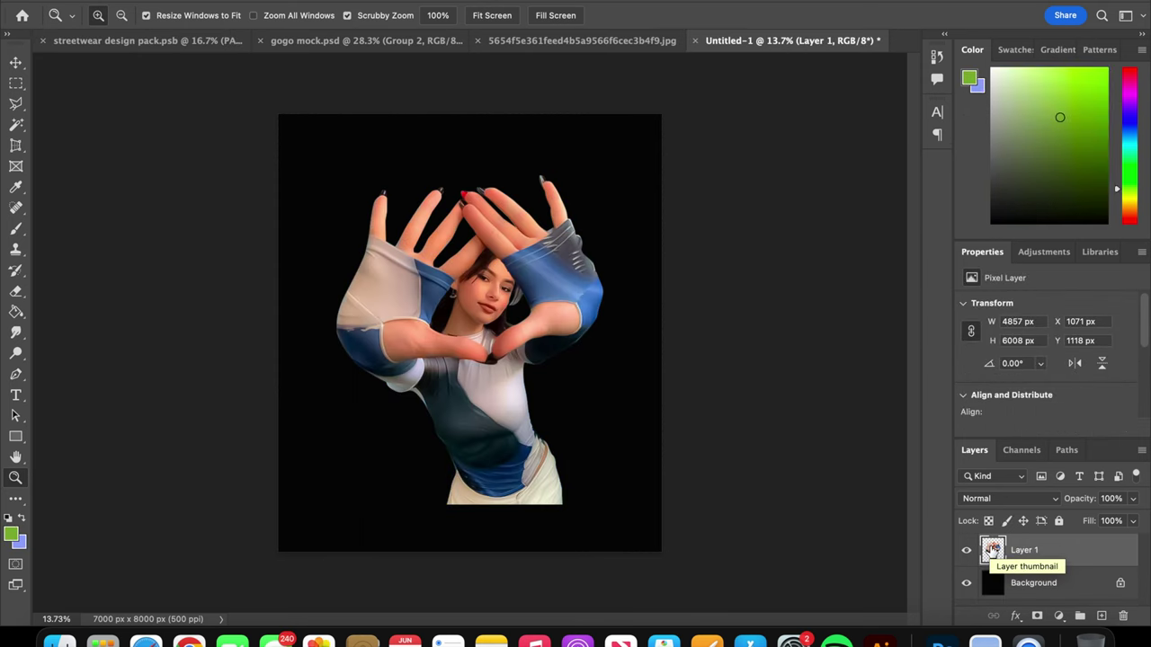
Reapply the Diffuse Glow filter gallery, duplicate the layer and set it to Screen
click(424, 8)
click(430, 65)
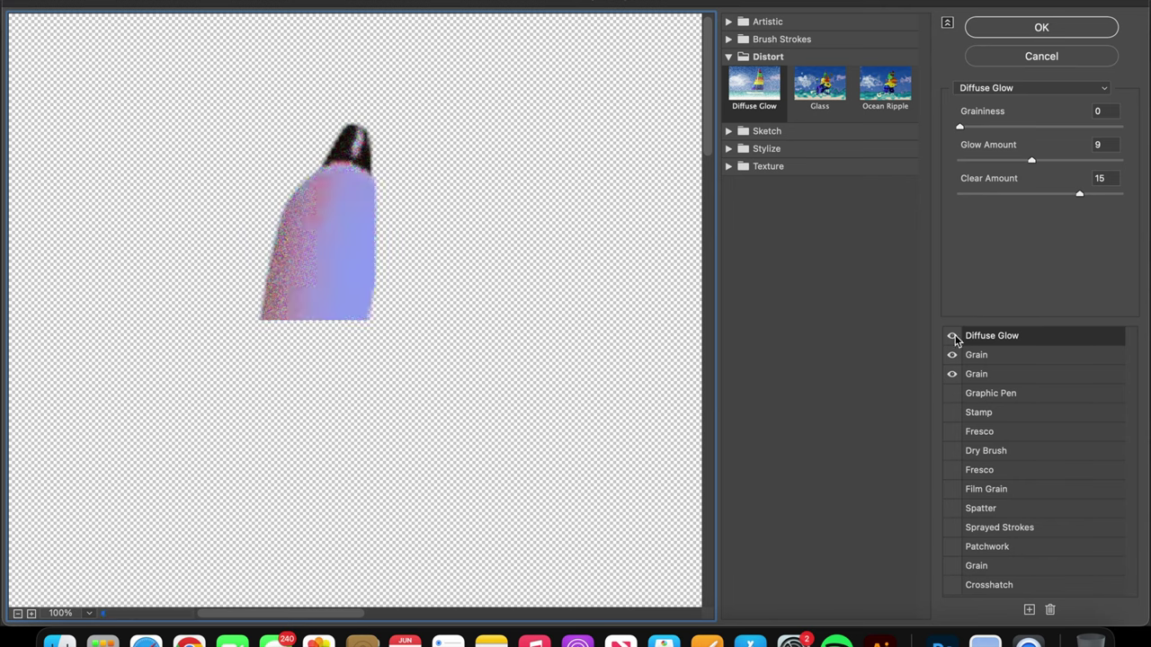
click(1041, 28)
key(ctrl+j)
click(998, 498)
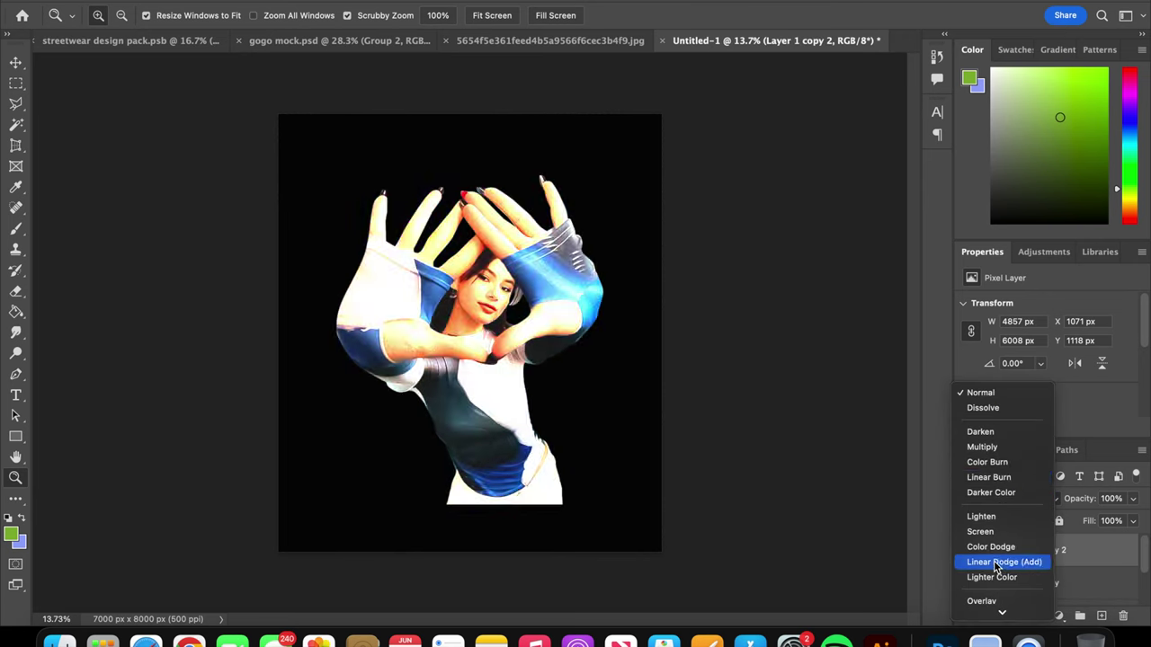
click(999, 498)
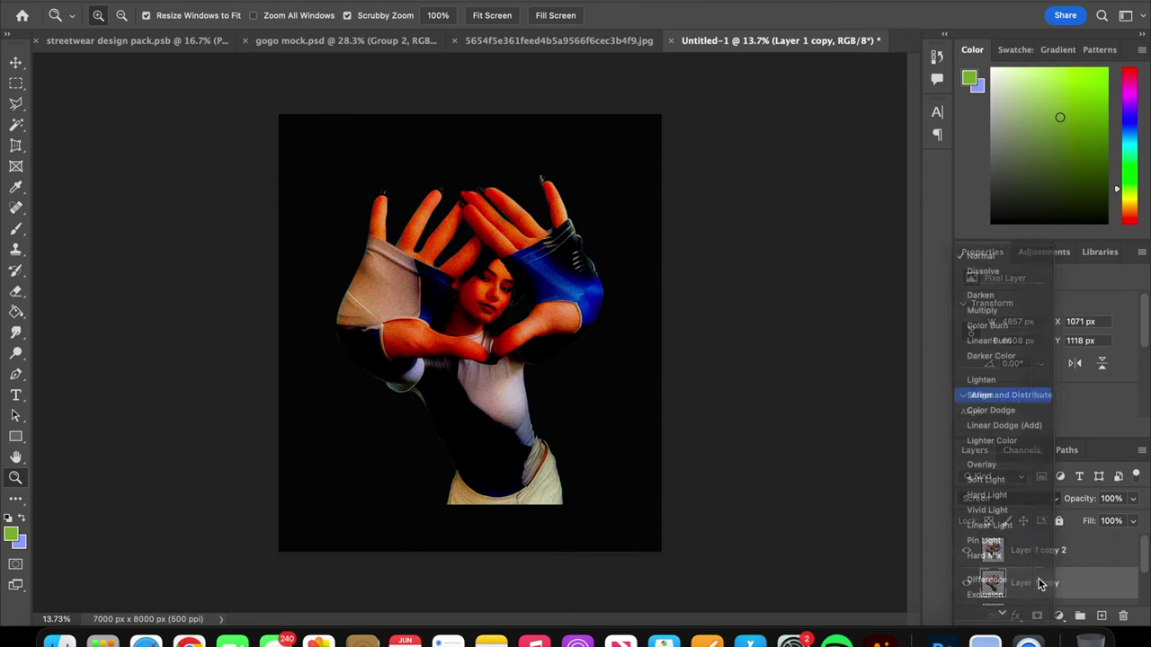
Add a Levels adjustment with midtones brightened to 1.78
click(981, 423)
click(1059, 616)
click(1058, 330)
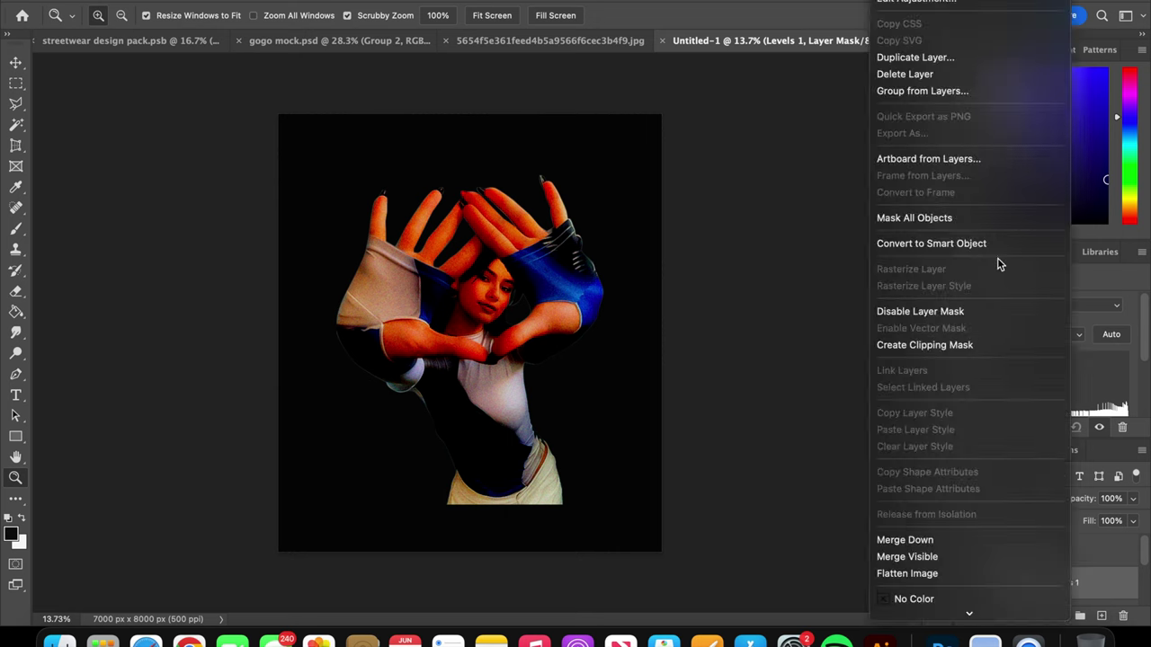
drag(1062, 389, 1031, 389)
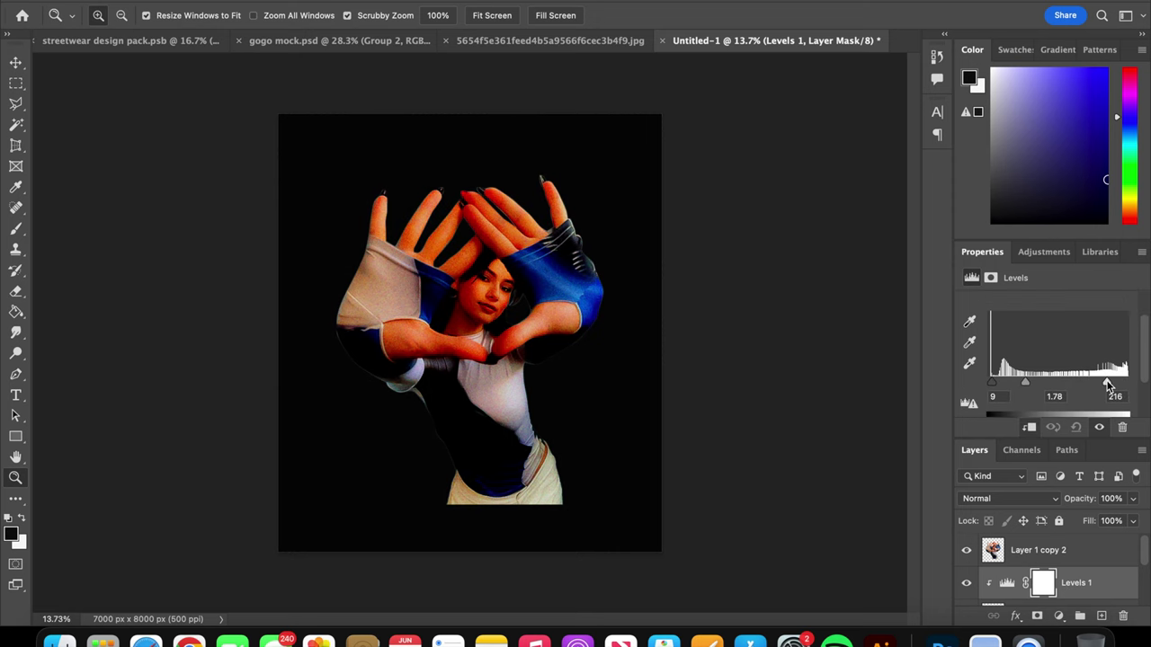
Add a Curves adjustment brightening the highlights with a slight midpoint tweak
click(1058, 615)
click(1058, 347)
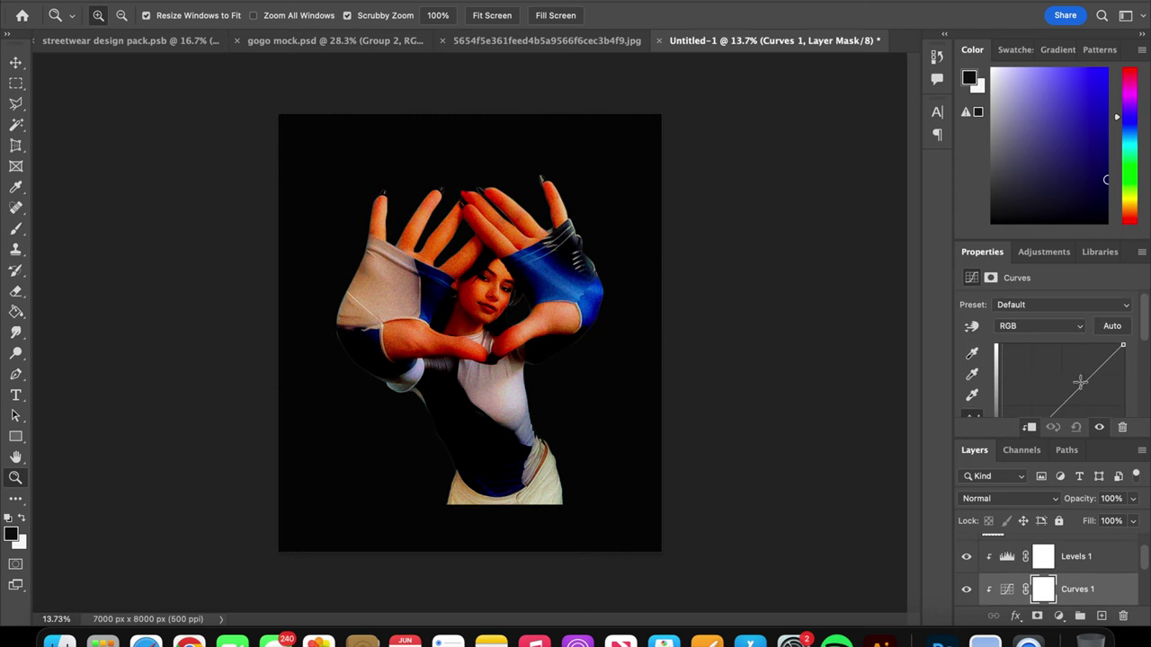
drag(1124, 297, 1084, 297)
click(1030, 358)
drag(1029, 358, 1030, 368)
scroll(1062, 575, up, 2)
click(1070, 549)
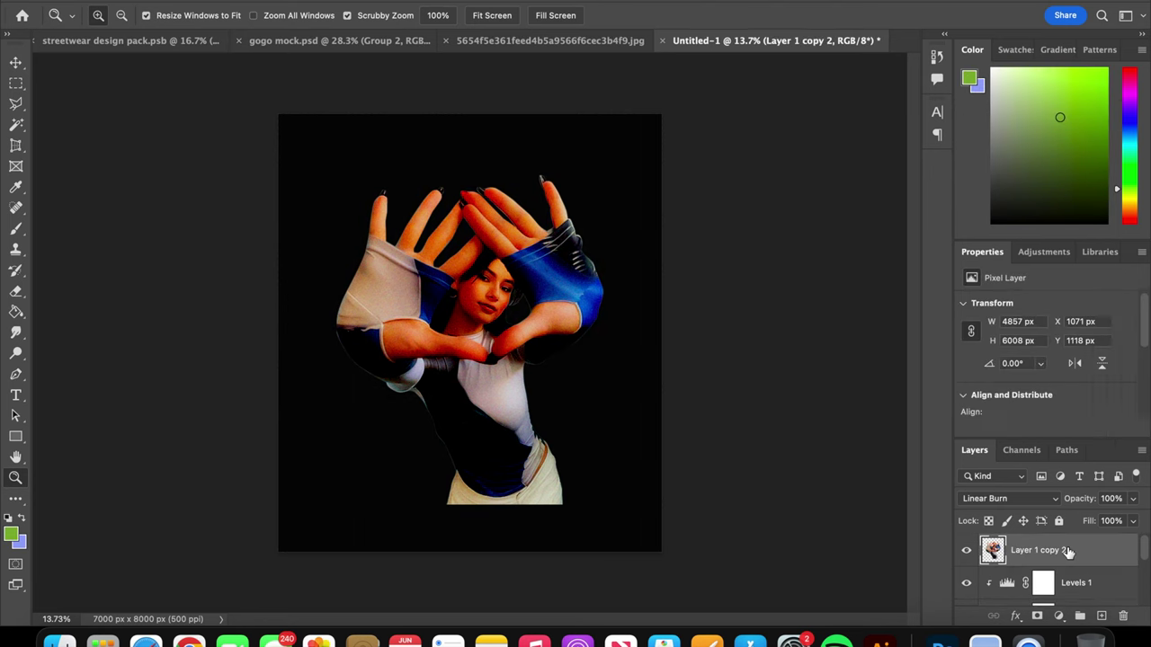
Add a Levels adjustment clipped to the layer below with black input 32
click(1059, 616)
click(1093, 330)
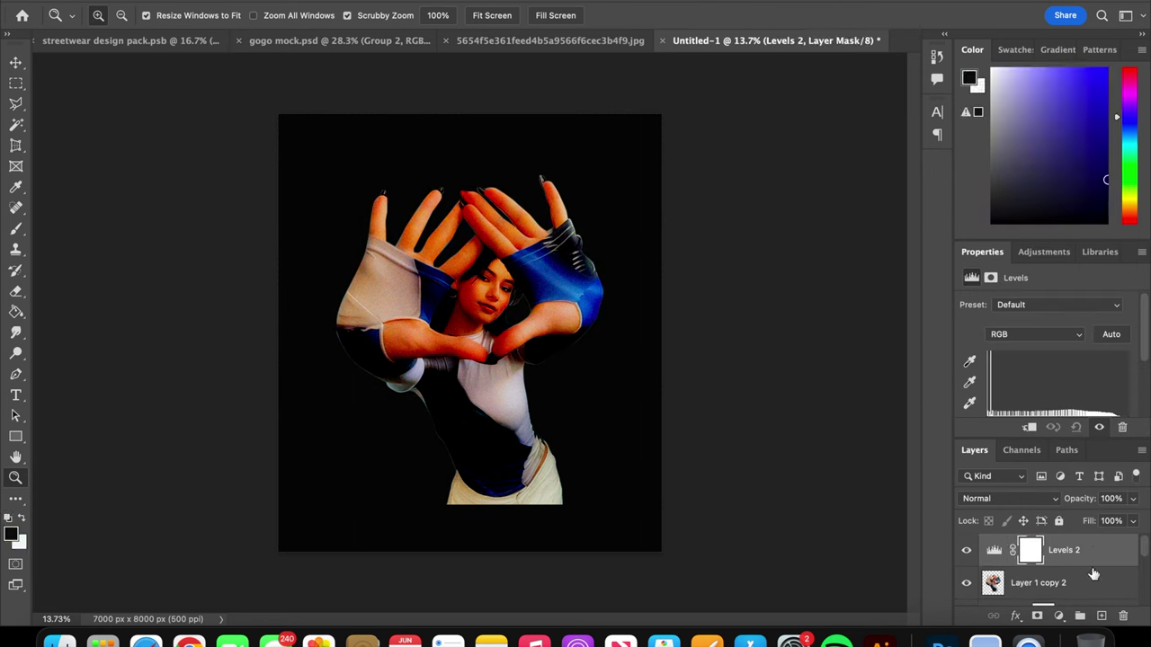
right_click(1035, 550)
drag(989, 382, 1043, 389)
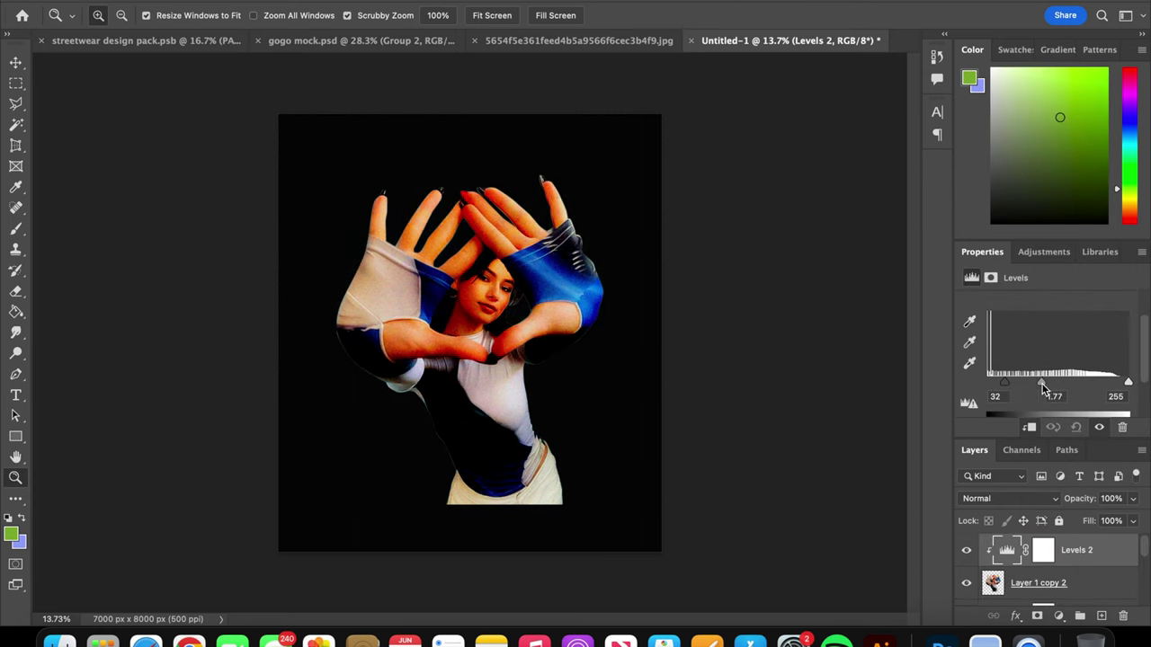
Test a clipped Invert adjustment on Layer 1 copy 2, then hide it
click(1056, 582)
click(1058, 616)
click(1053, 584)
click(473, 311)
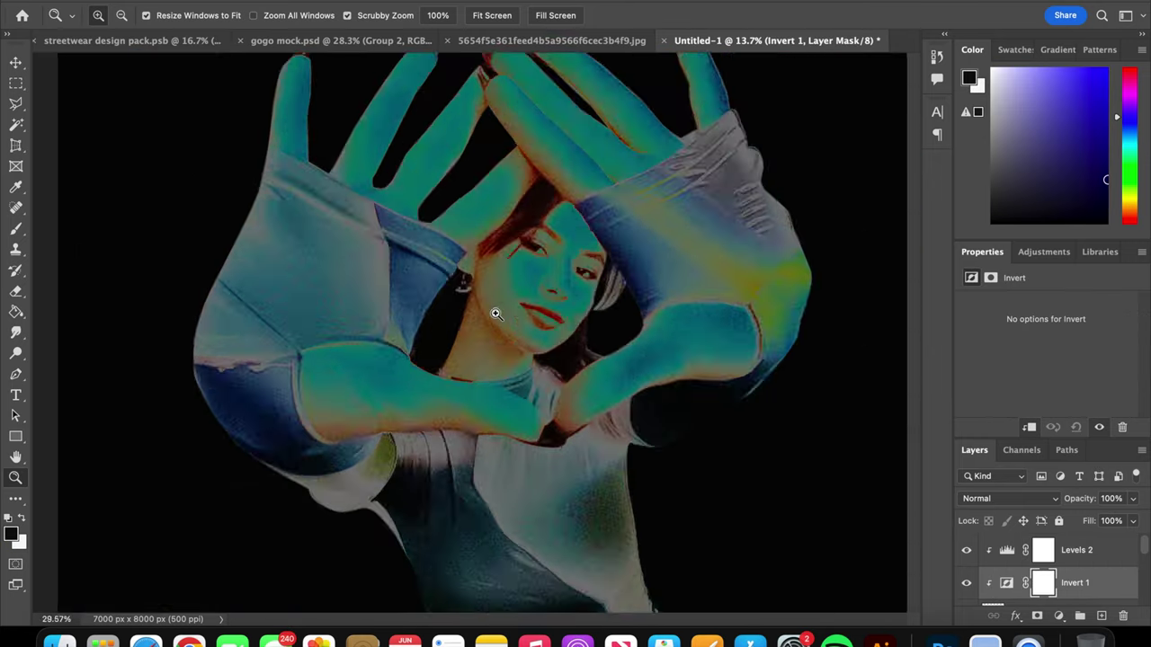
drag(473, 311, 532, 329)
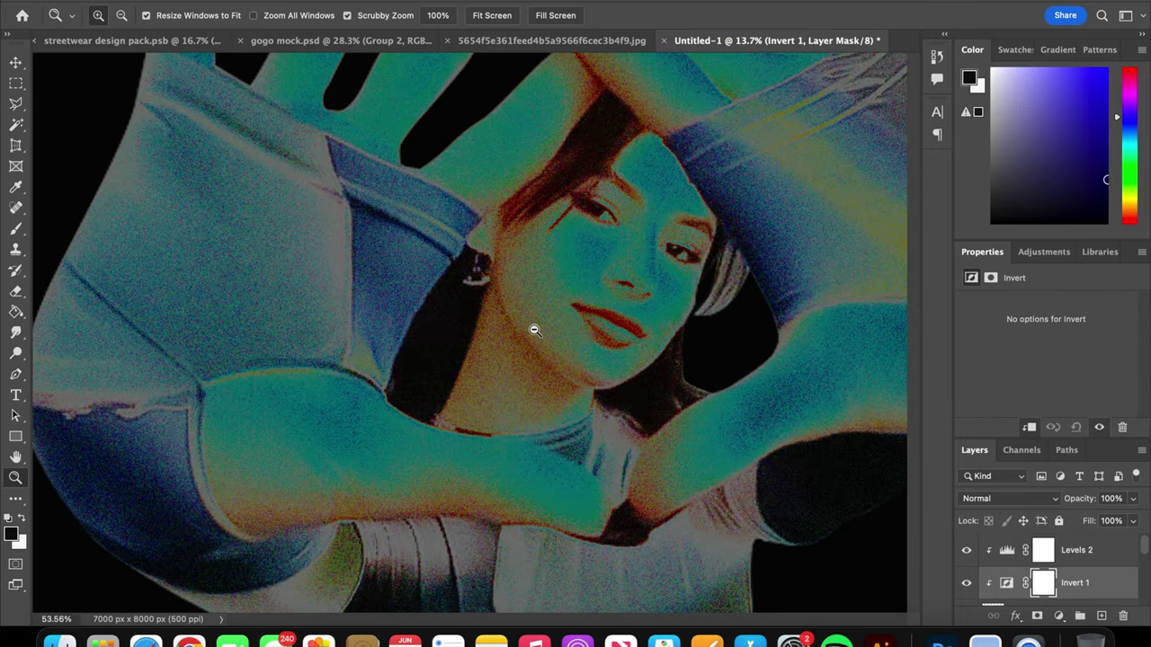
key(Delete)
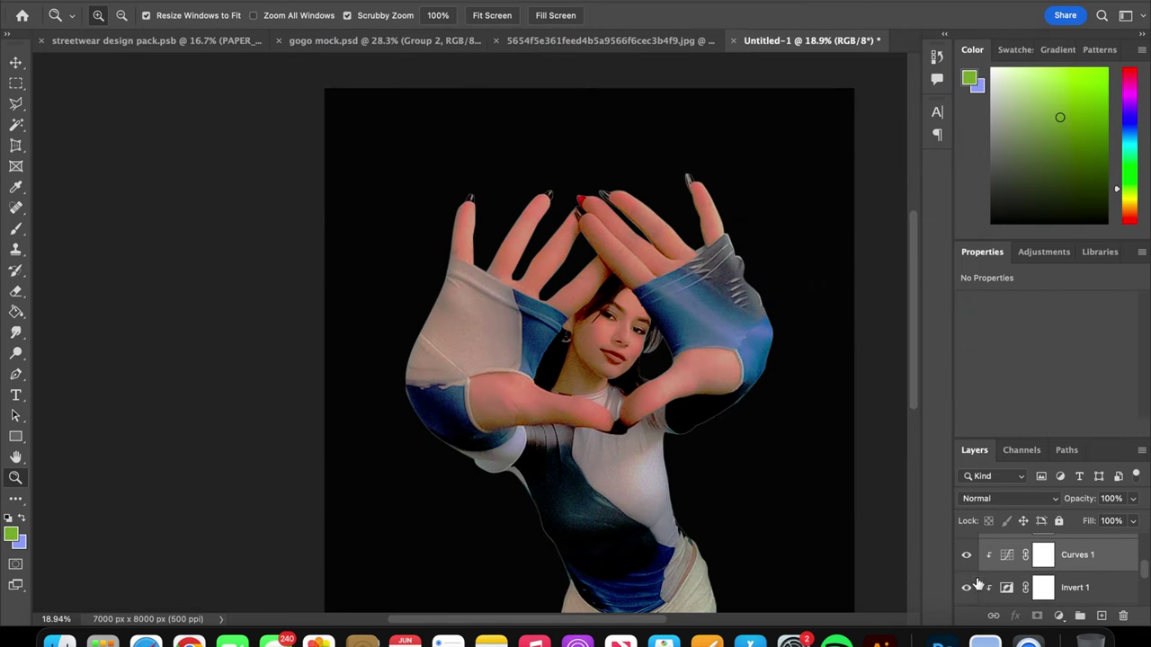
click(965, 588)
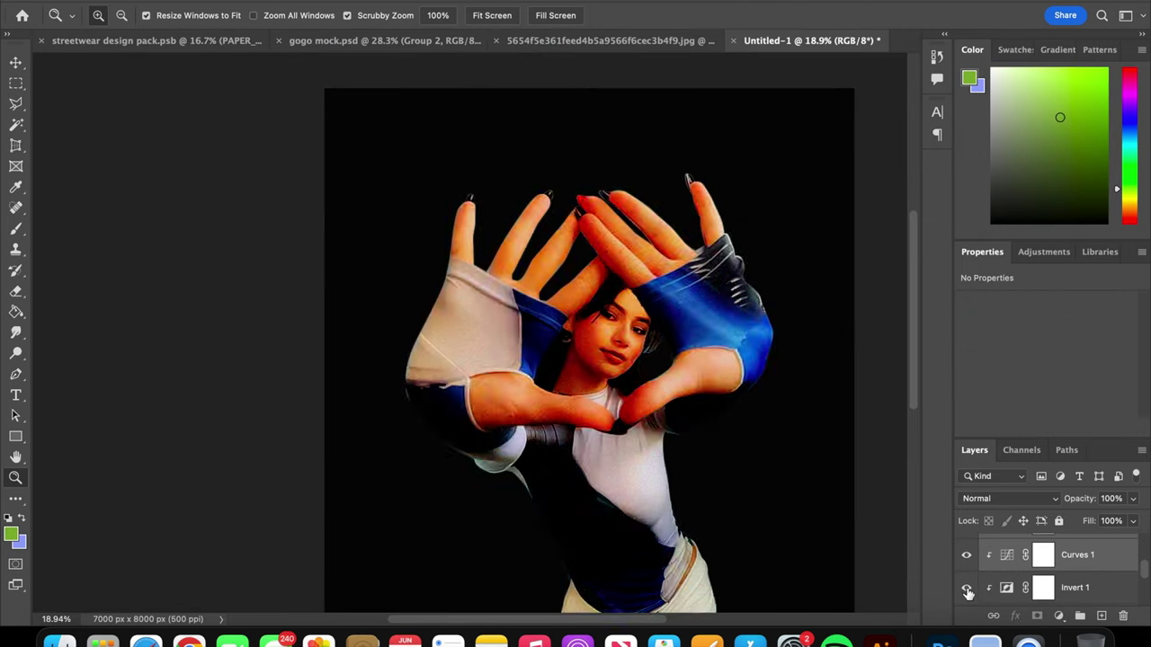
click(966, 587)
alt+click(692, 411)
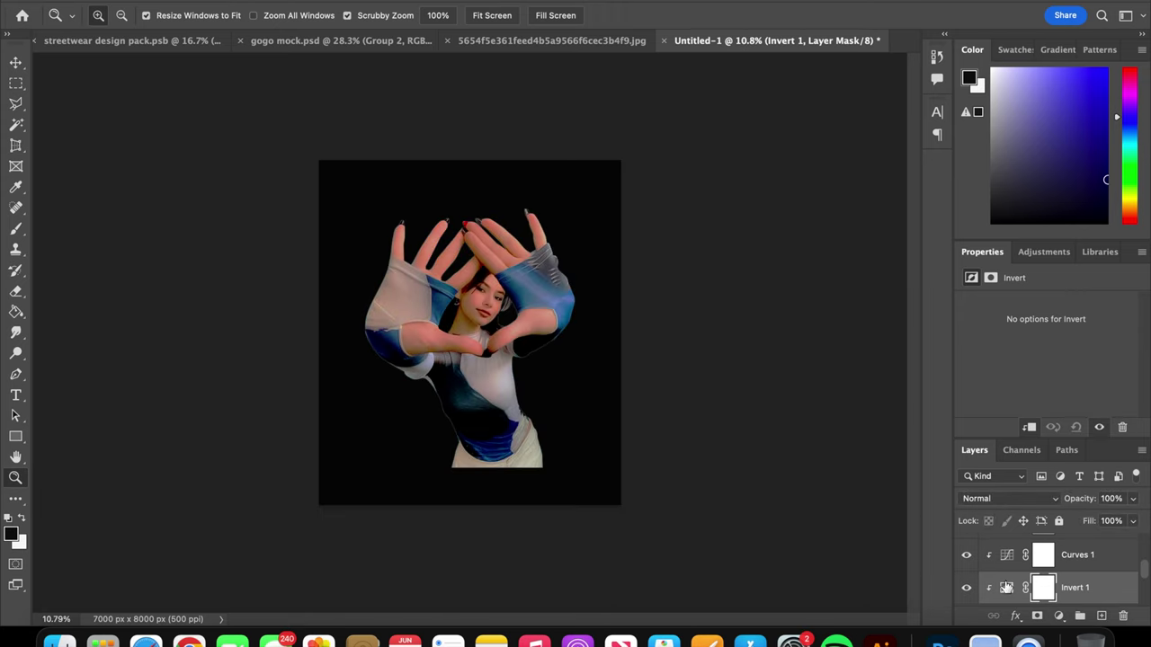
Group the figure copy layers into Group 1, then group it with Layer 1 into Group 2
click(1085, 568)
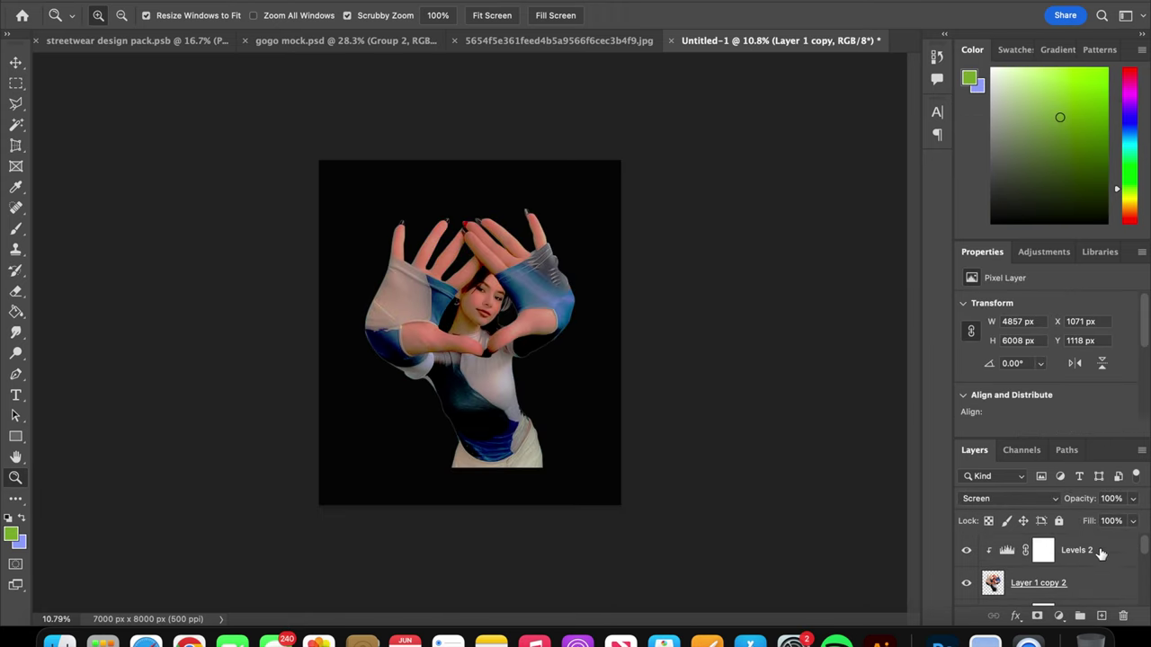
key(ctrl+g)
click(966, 544)
click(966, 544)
key(ctrl+plus)
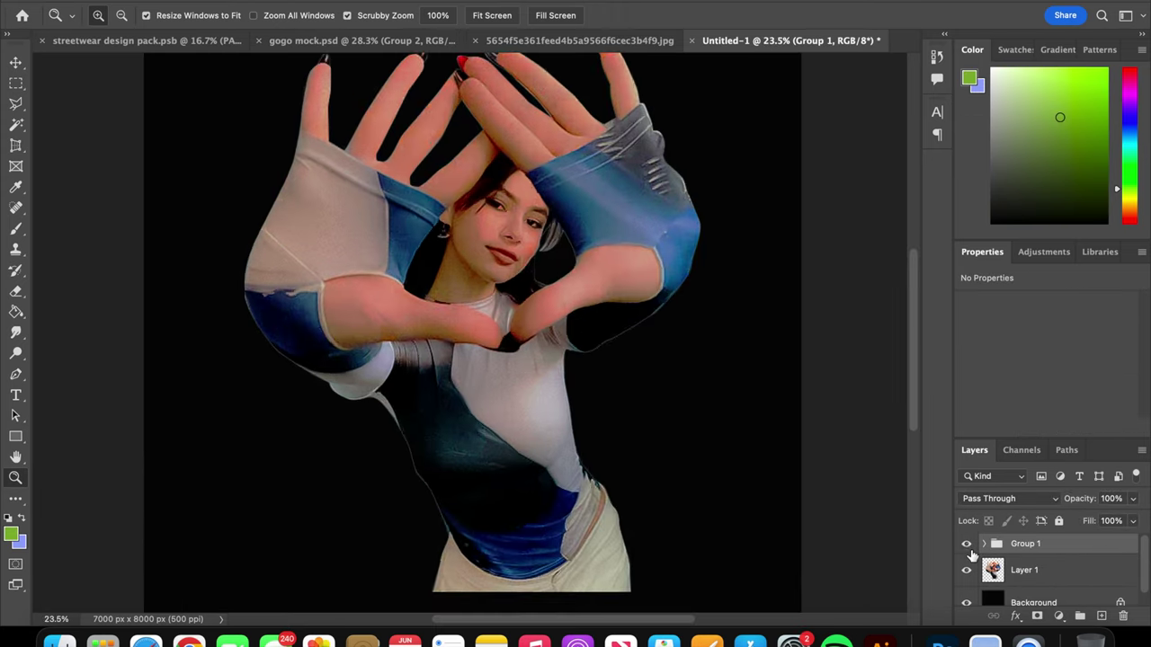
drag(743, 431, 683, 386)
shift+click(1025, 570)
key(ctrl+g)
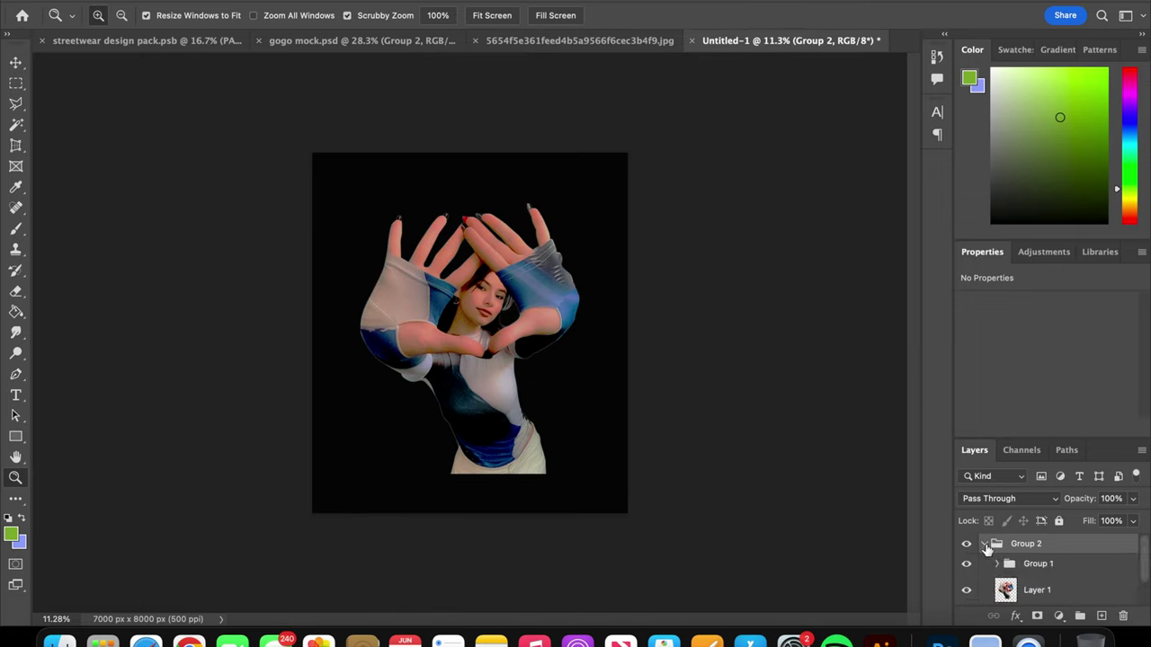
click(1059, 616)
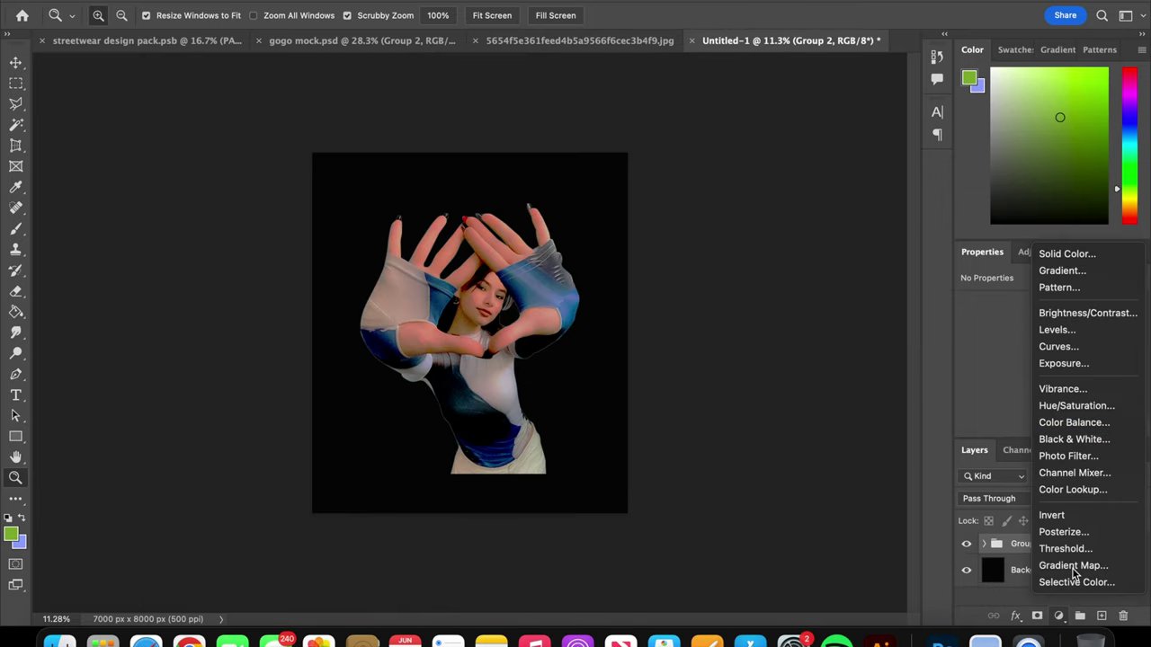
Add a Gradient Map adjustment clipped to Group 2
click(1073, 566)
right_click(1079, 549)
click(1079, 585)
Add a black start stop and a white ffffff end stop to the gradient
click(1015, 306)
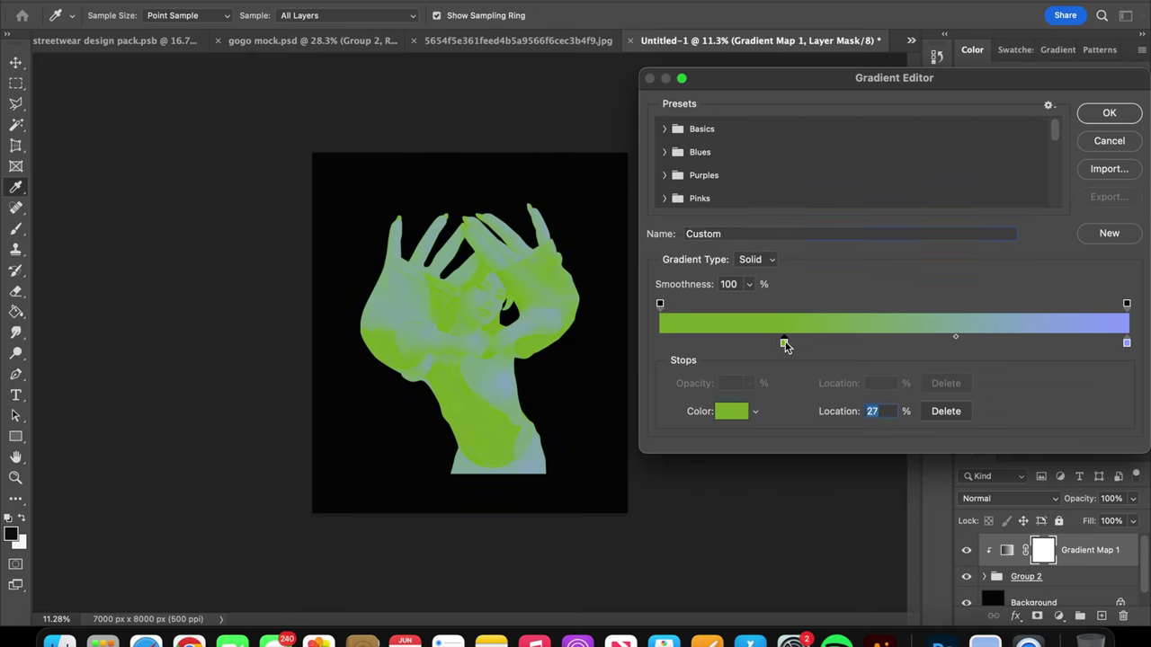
double_click(660, 342)
click(609, 360)
click(881, 167)
drag(784, 343, 1030, 343)
double_click(1030, 343)
text(ffffff)
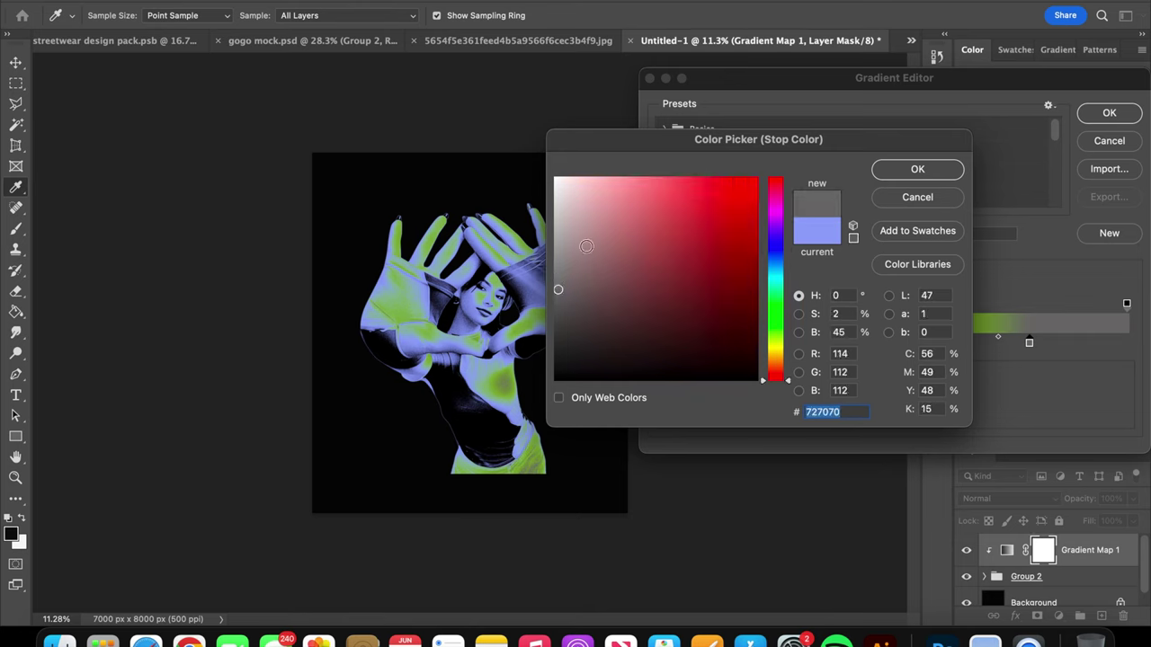
click(917, 169)
Reposition the middle stops, make one pink, and accept the edited gradient
click(903, 343)
mouse_move(1033, 346)
mouse_down()
mouse_move(794, 342)
mouse_move(846, 322)
mouse_up()
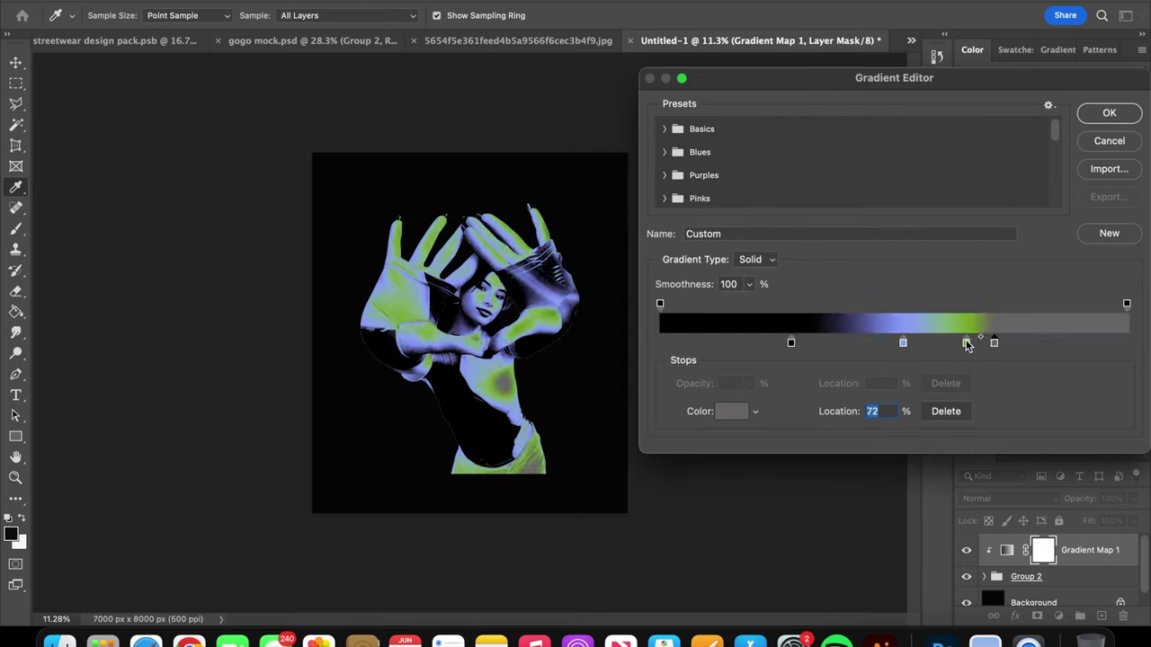
double_click(967, 343)
click(774, 180)
click(658, 187)
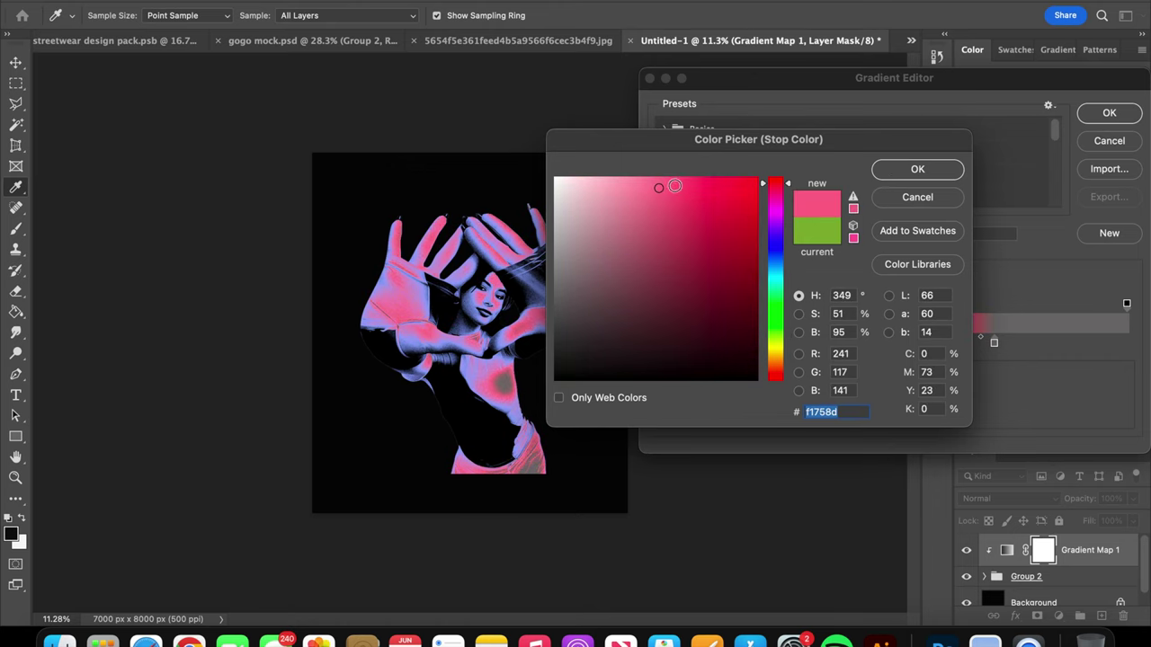
key(Return)
mouse_move(905, 347)
mouse_down()
mouse_move(988, 349)
mouse_move(902, 345)
mouse_move(978, 345)
mouse_move(914, 351)
mouse_up()
click(1110, 113)
key(z)
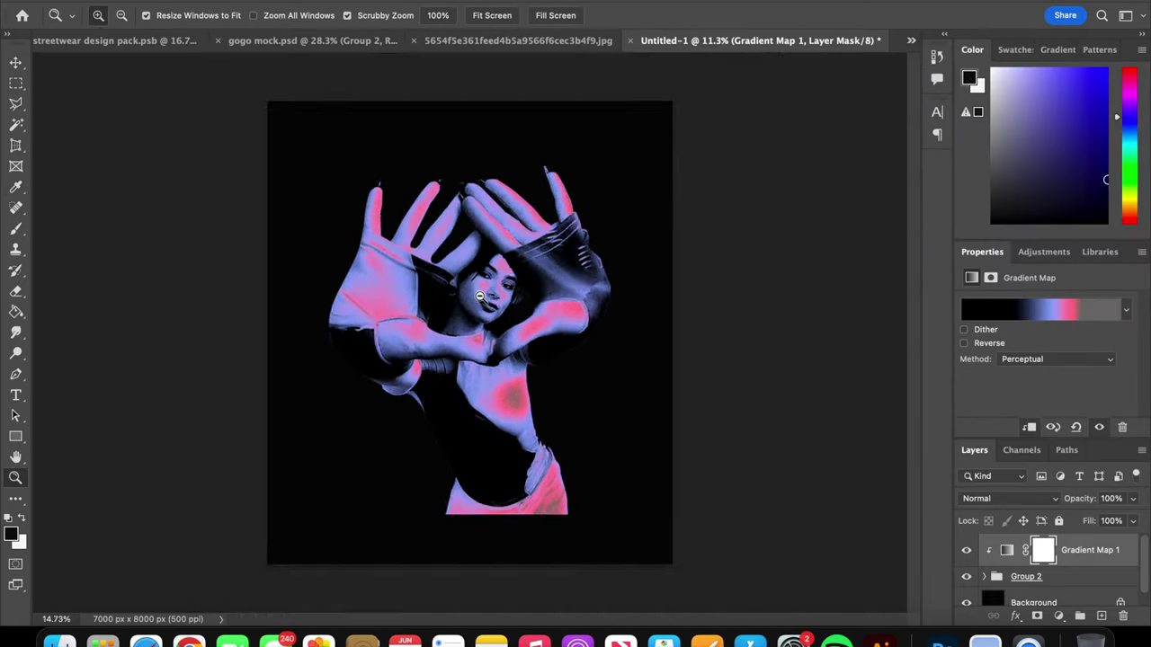
mouse_move(468, 301)
mouse_down()
mouse_move(548, 309)
mouse_move(455, 298)
mouse_move(563, 336)
mouse_move(393, 269)
mouse_move(514, 422)
mouse_up()
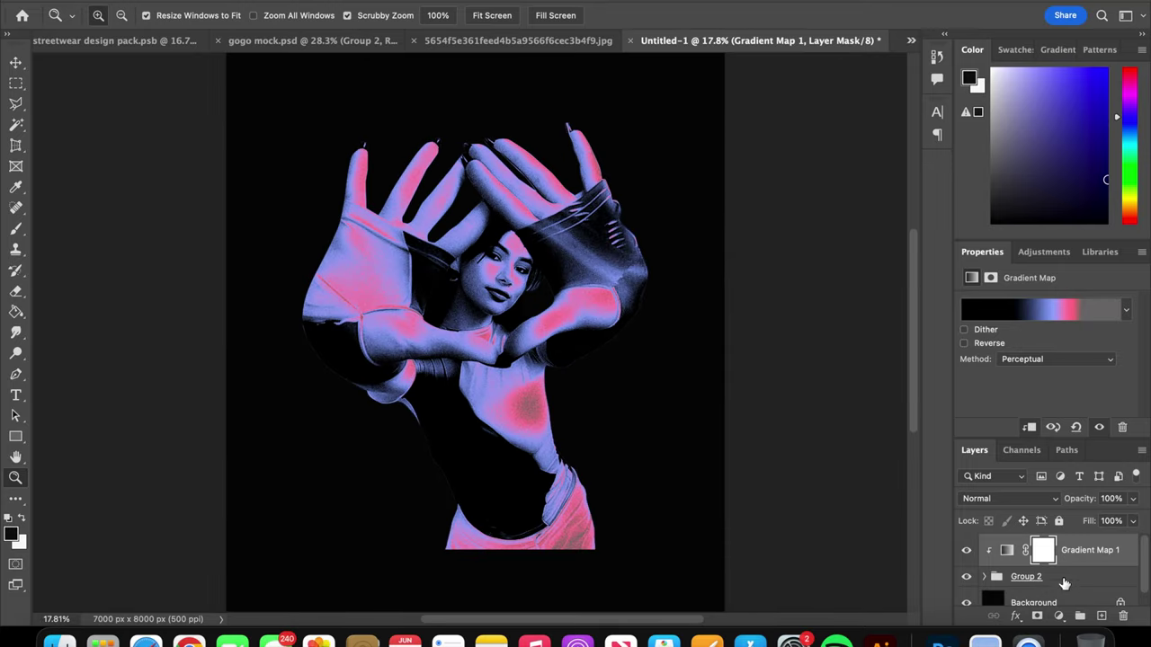
Merge Group 2 into one pixel layer, trying then discarding an Outer Glow style
click(1064, 583)
key(super+e)
right_click(1034, 583)
click(936, 14)
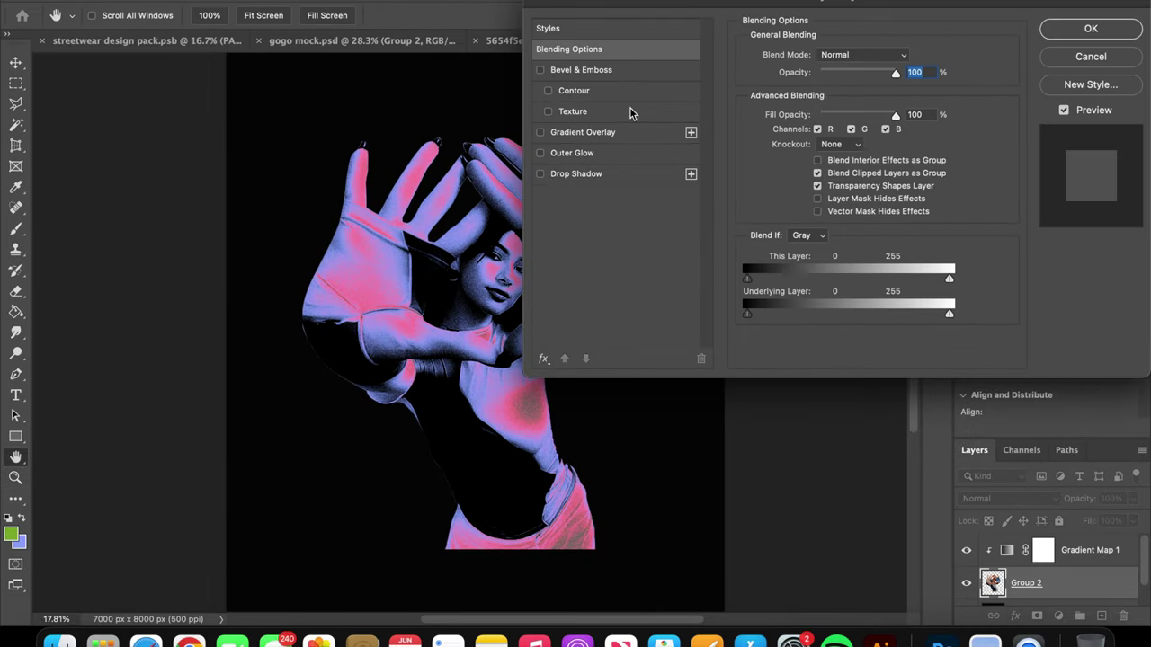
click(540, 153)
click(602, 155)
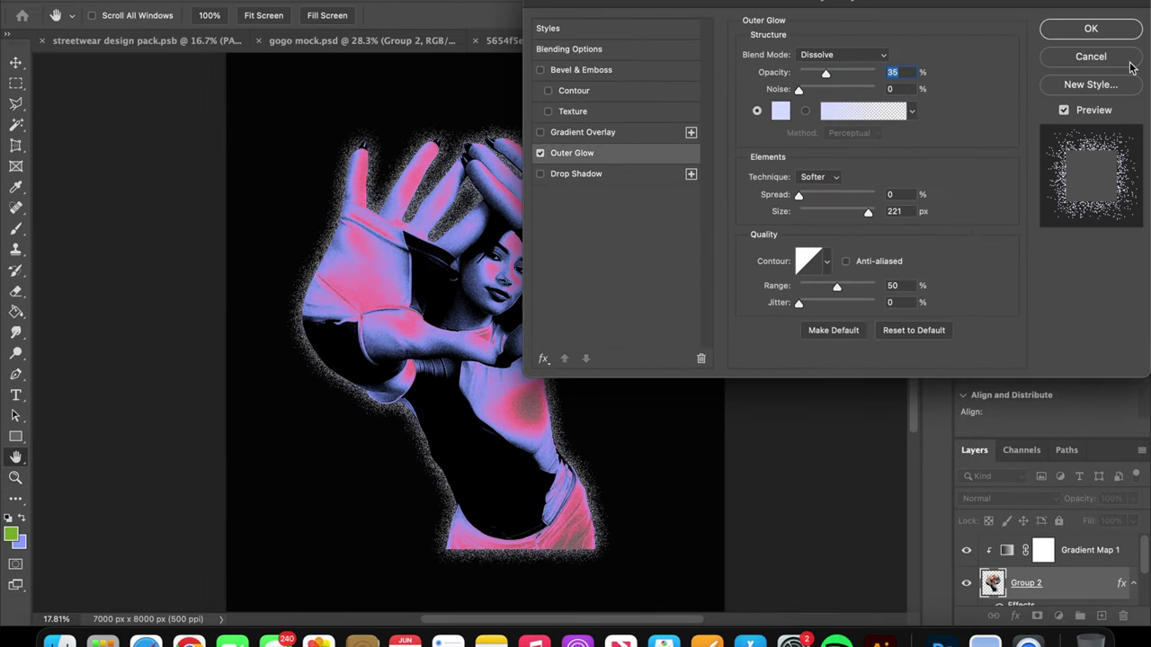
click(1091, 57)
Zoom in toward the face and switch to the Pen tool
key(z)
mouse_move(492, 360)
mouse_down()
mouse_move(510, 353)
mouse_move(503, 334)
mouse_up()
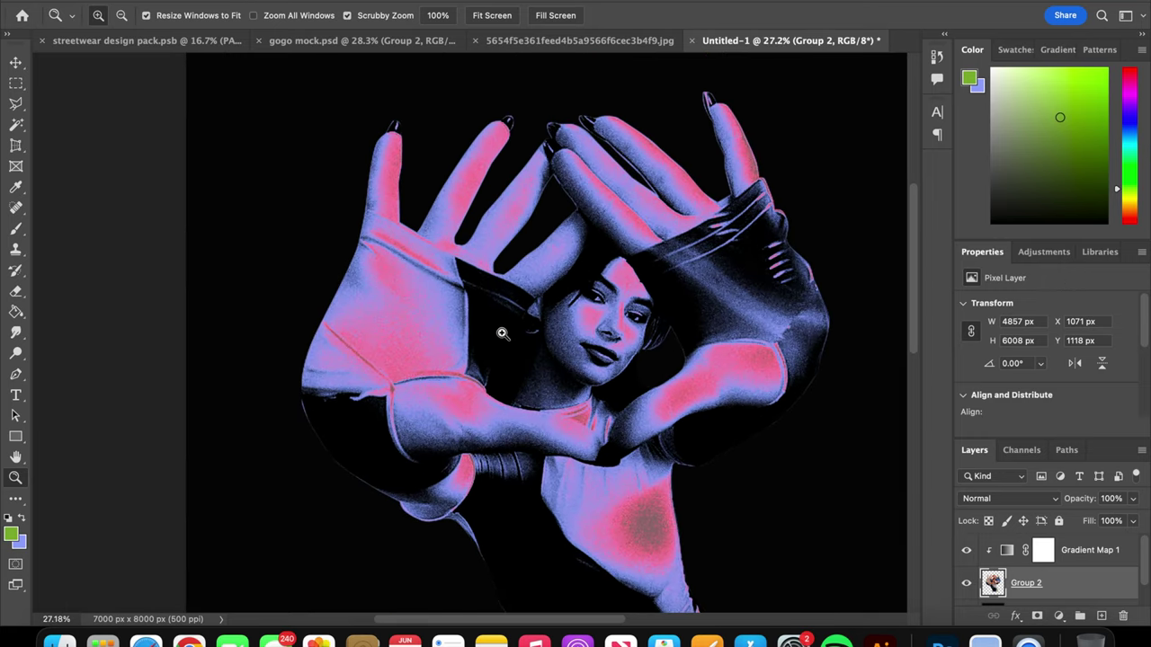
key(p)
scroll(372, 380, up, 3)
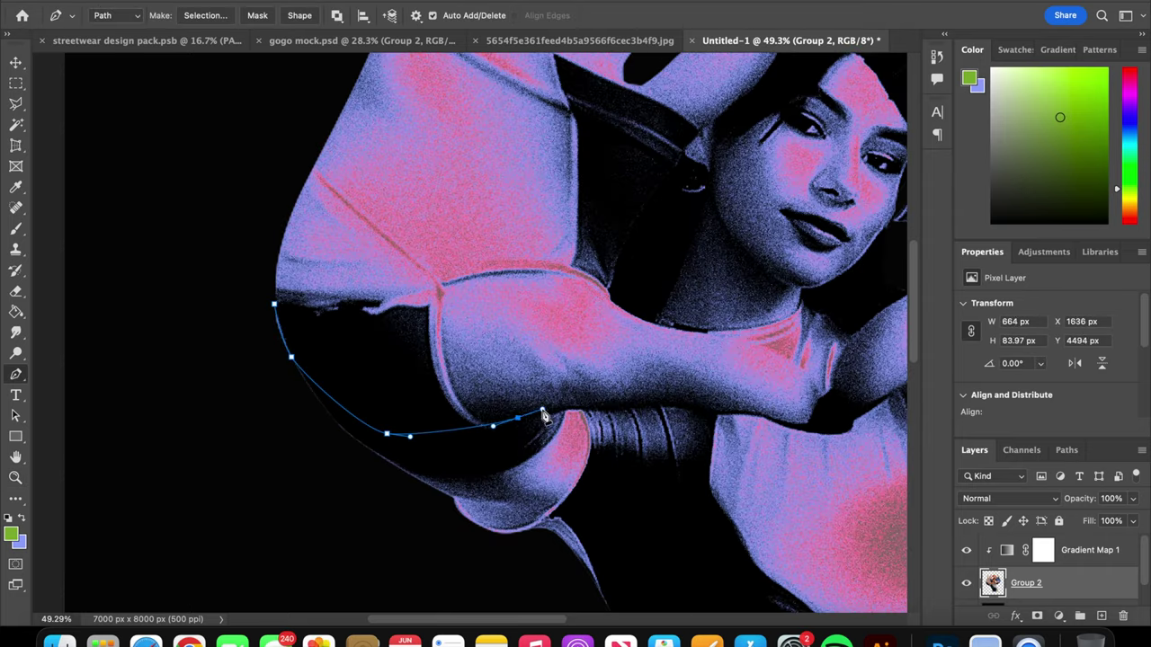
Trace a pen path under the left arm, along the right forearm and around the sleeve
scroll(544, 415, right, 3)
drag(605, 405, 629, 411)
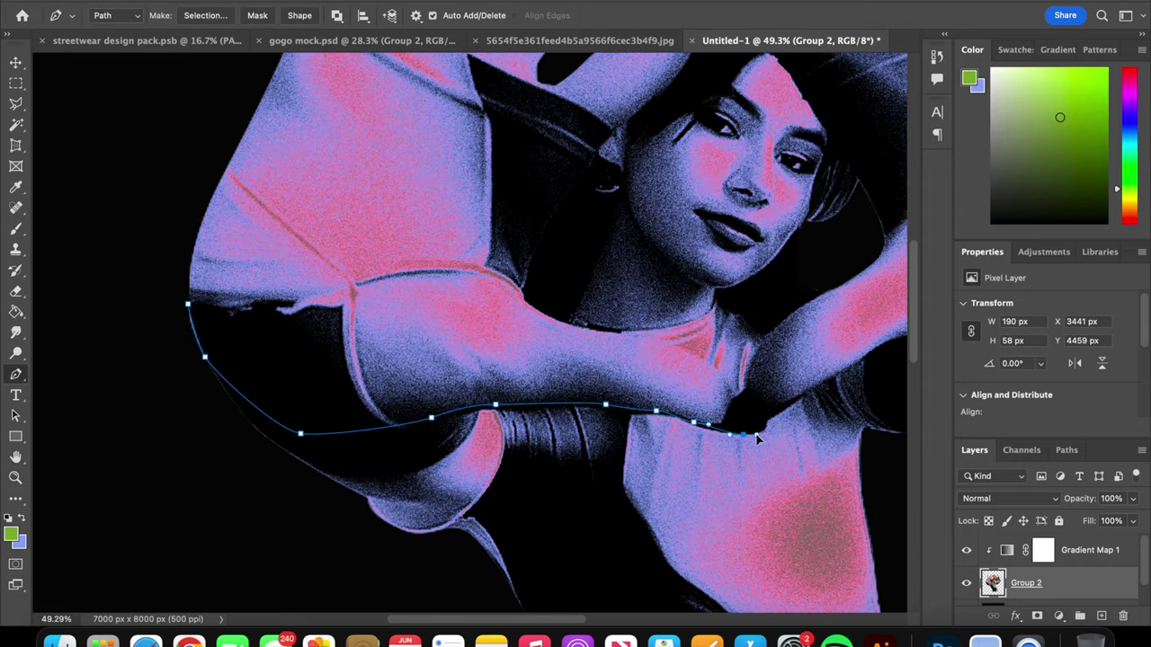
click(756, 435)
scroll(719, 422, right, 4)
scroll(680, 398, right, 6)
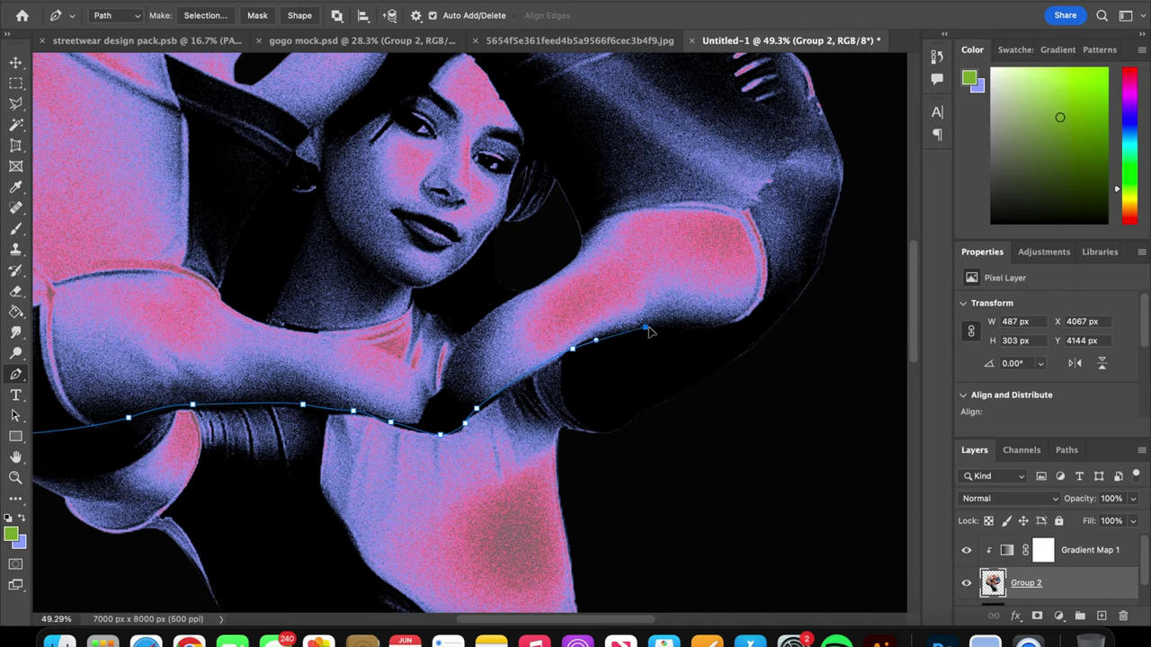
scroll(783, 301, right, 6)
scroll(565, 334, up, 2)
drag(555, 352, 565, 334)
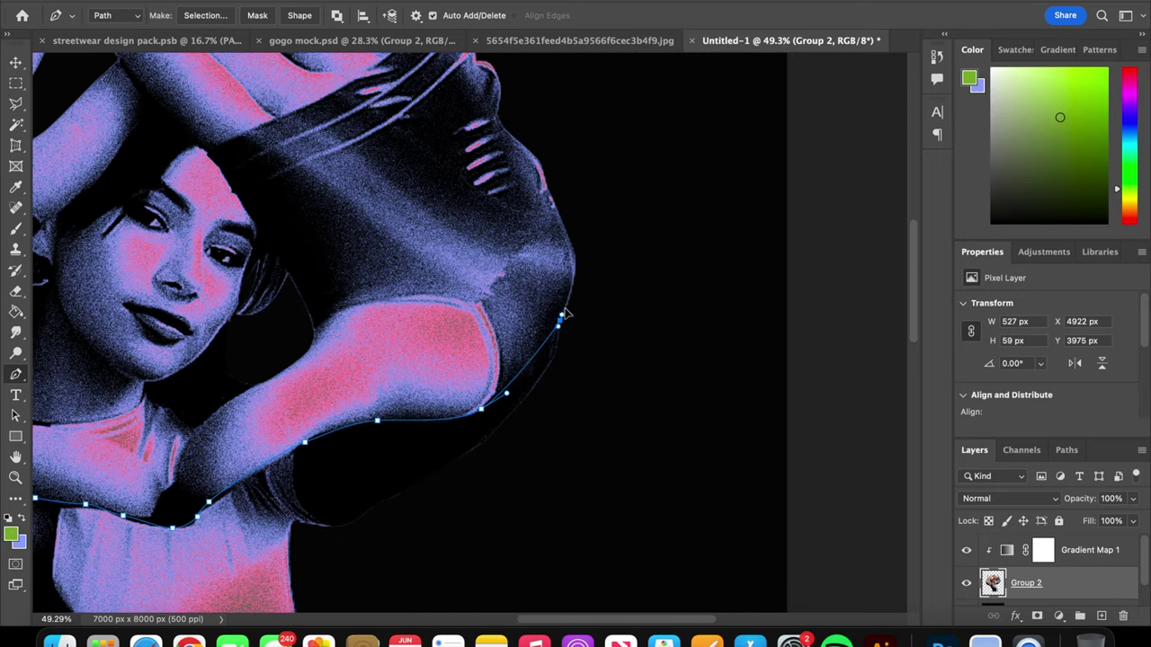
click(577, 266)
scroll(558, 312, up, 2)
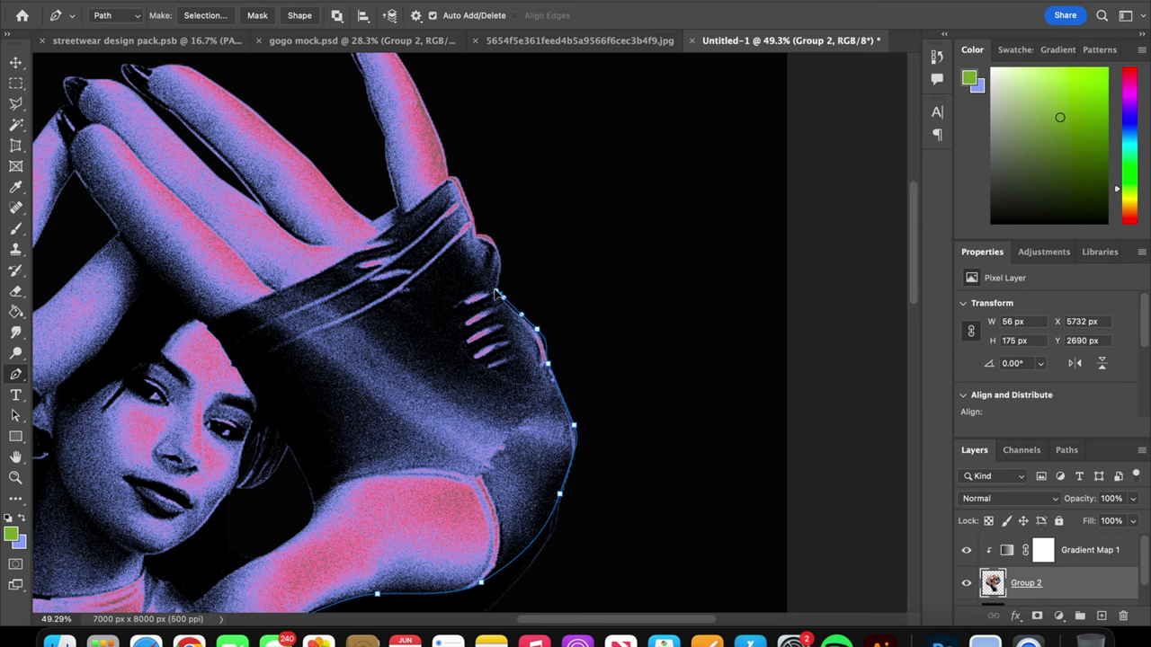
scroll(501, 259, up, 1)
drag(500, 290, 480, 144)
scroll(359, 315, left, 10)
scroll(190, 371, down, 4)
Convert the path to a selection with 0 feather and copy it to a new Layer 1
key(ctrl+Return)
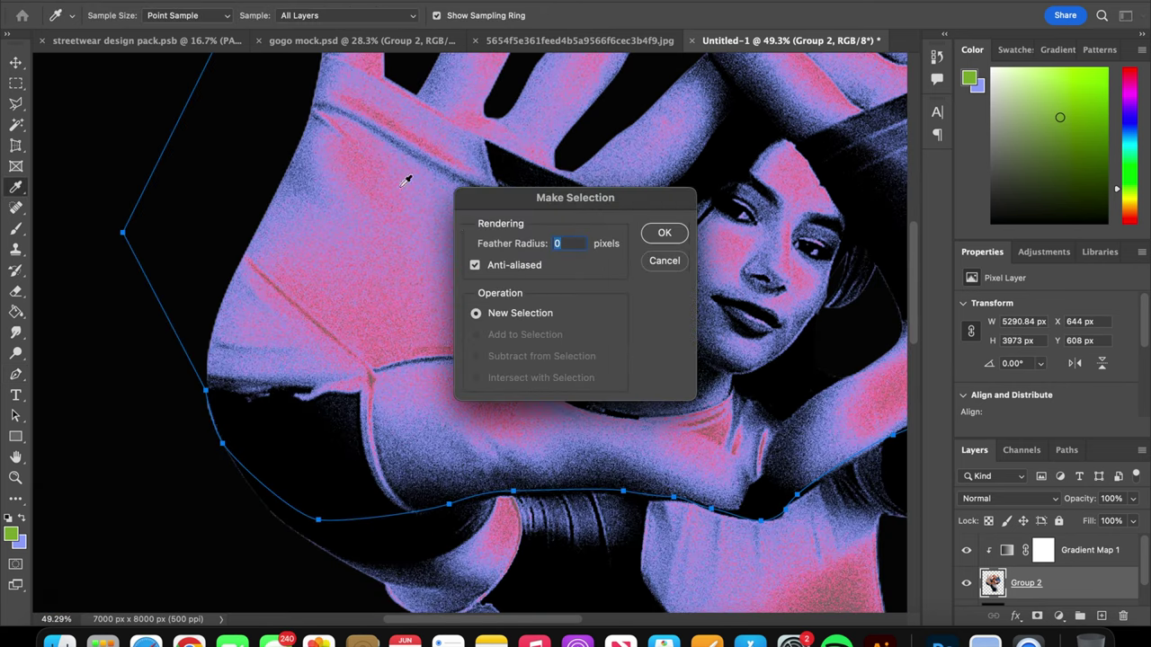
click(676, 236)
key(ctrl+j)
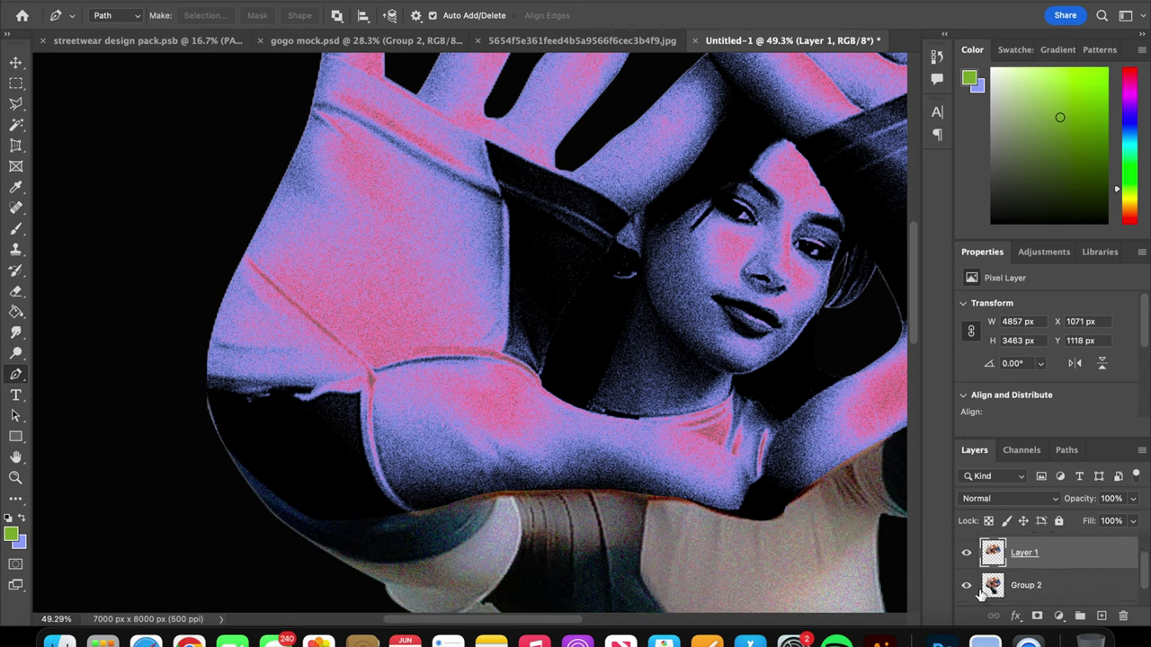
Clip a gradient map onto the new layer and stamp it into a Gradient Map 1 pixel layer
right_click(1079, 550)
click(977, 347)
key(ctrl+alt+shift+e)
Start a new pen path around the face outline and zoom in on the neck
scroll(494, 391, right, 3)
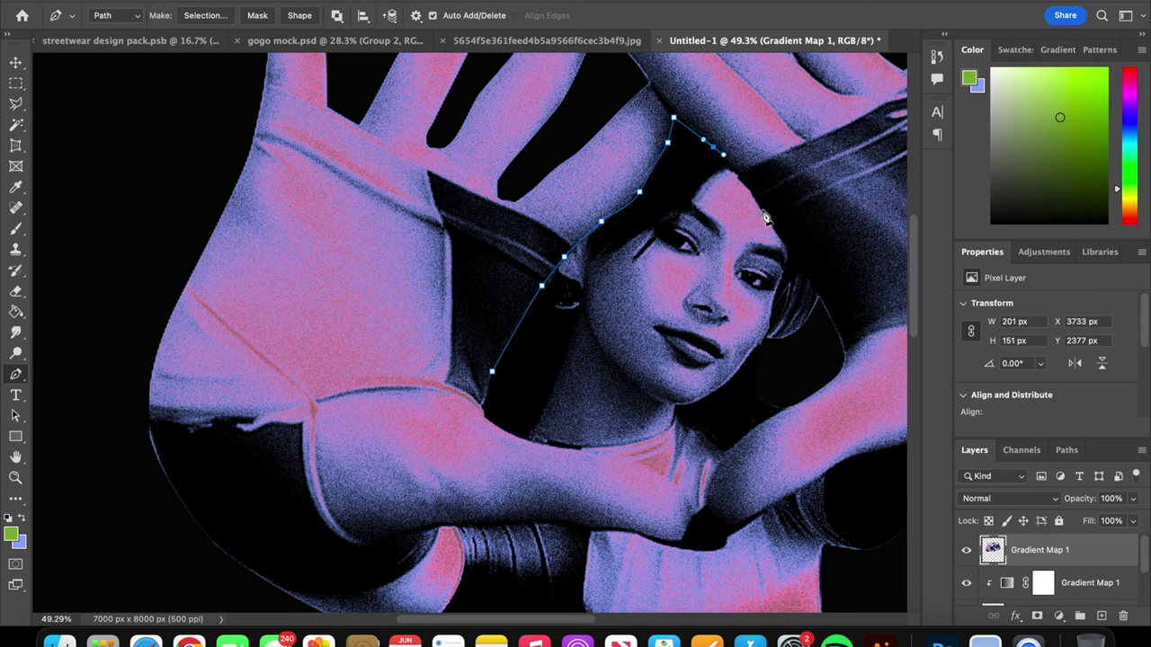
scroll(771, 232, right, 3)
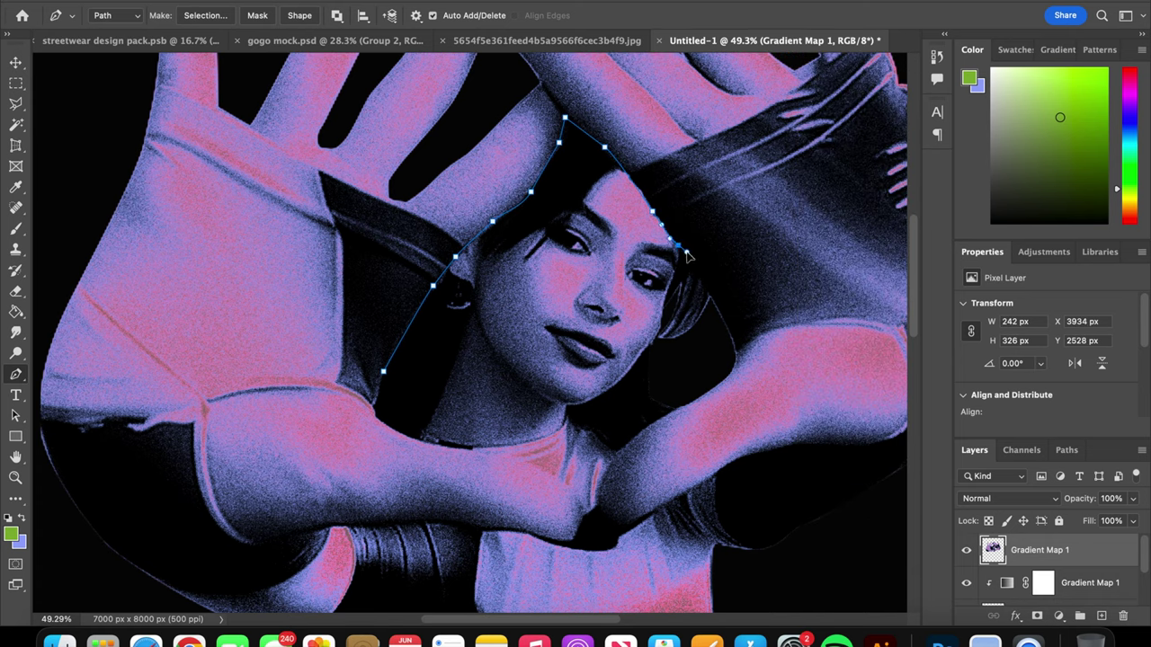
click(706, 401)
scroll(781, 349, left, 2)
scroll(781, 348, down, 1)
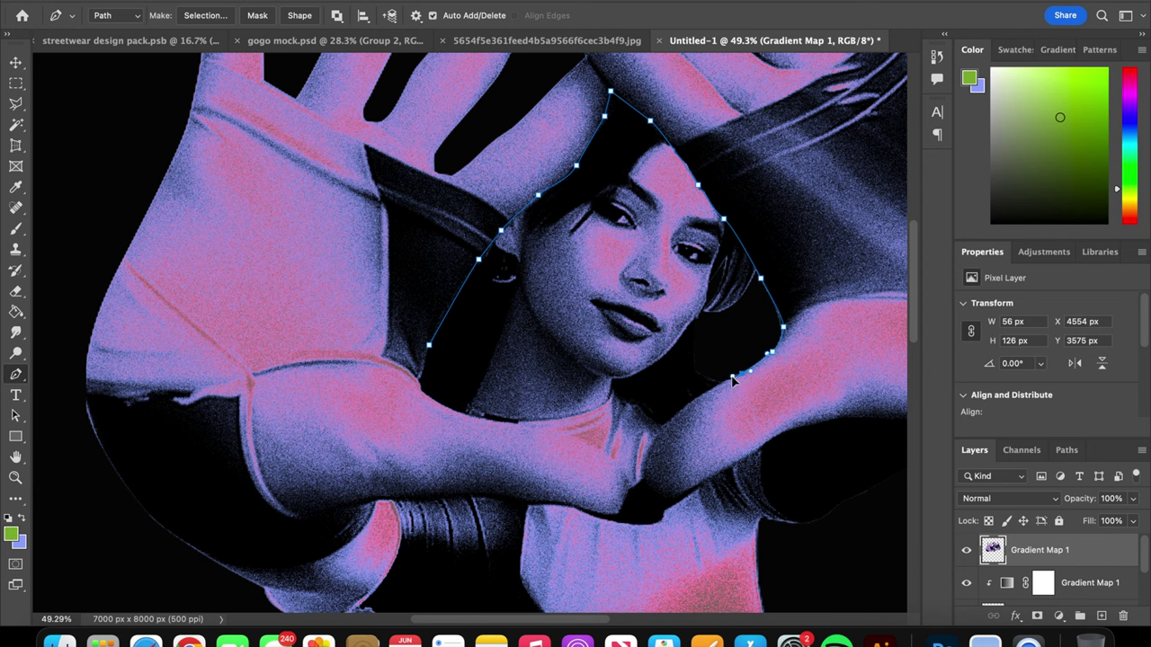
drag(658, 462, 728, 509)
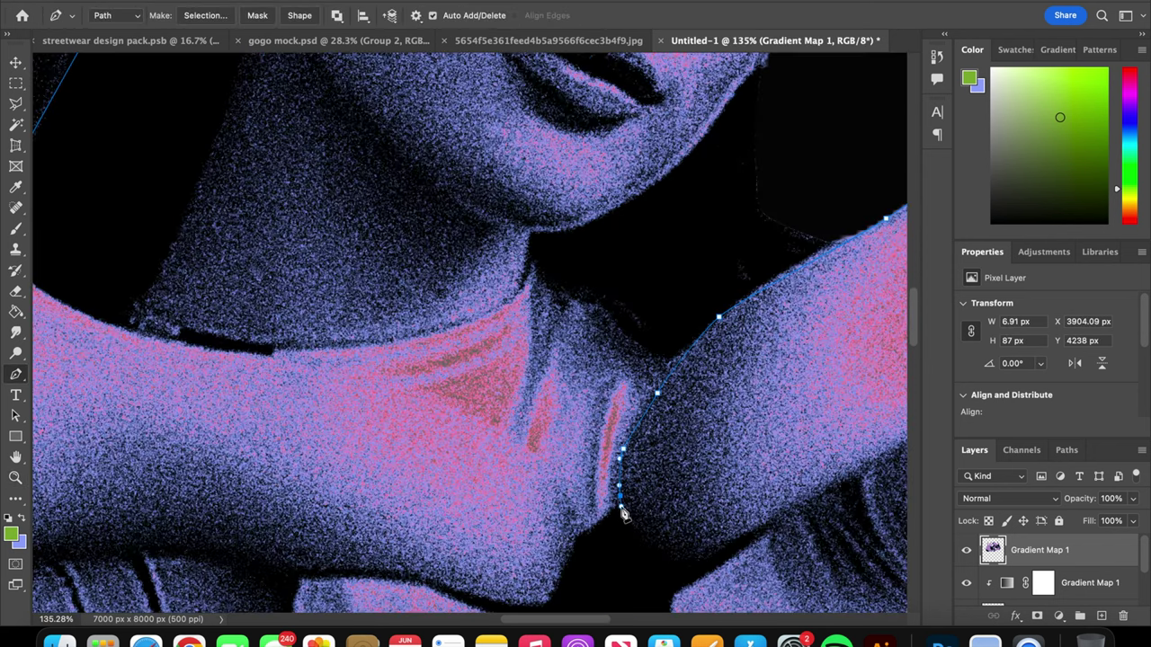
scroll(623, 513, down, 3)
scroll(661, 389, left, 1)
Add anchors along the neck, shoulder and sleeve edge, then close the path
click(619, 340)
scroll(608, 362, up, 2)
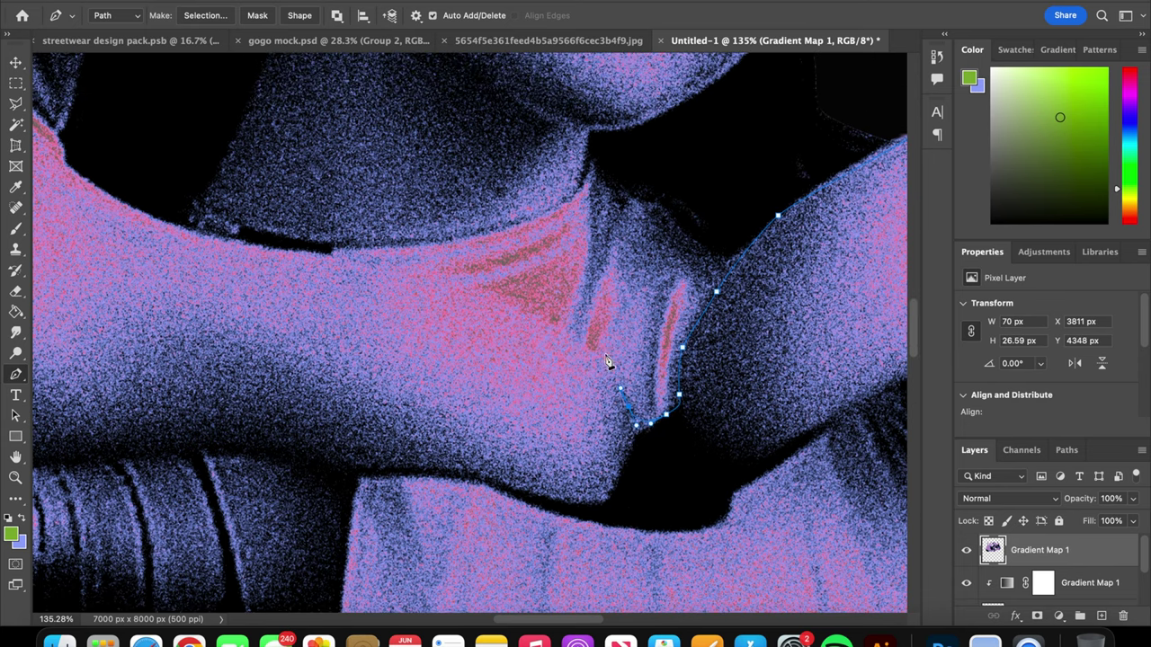
scroll(572, 341, left, 4)
scroll(593, 338, up, 2)
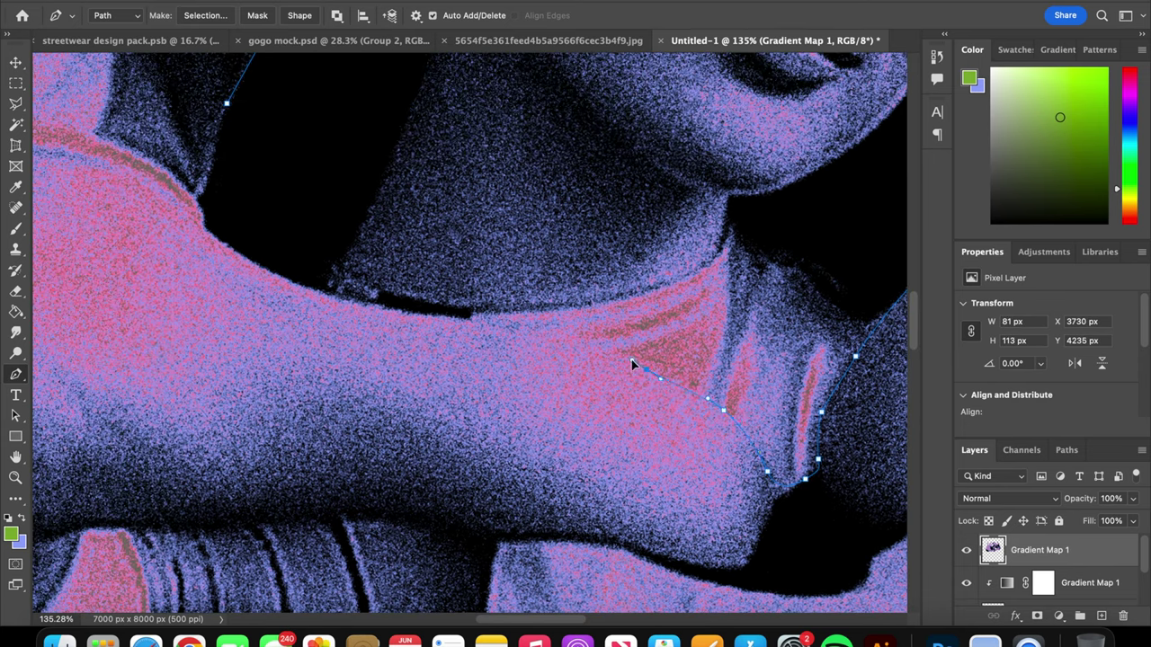
click(621, 360)
scroll(612, 364, left, 3)
scroll(603, 362, up, 1)
click(490, 343)
scroll(530, 354, left, 4)
scroll(537, 357, up, 1)
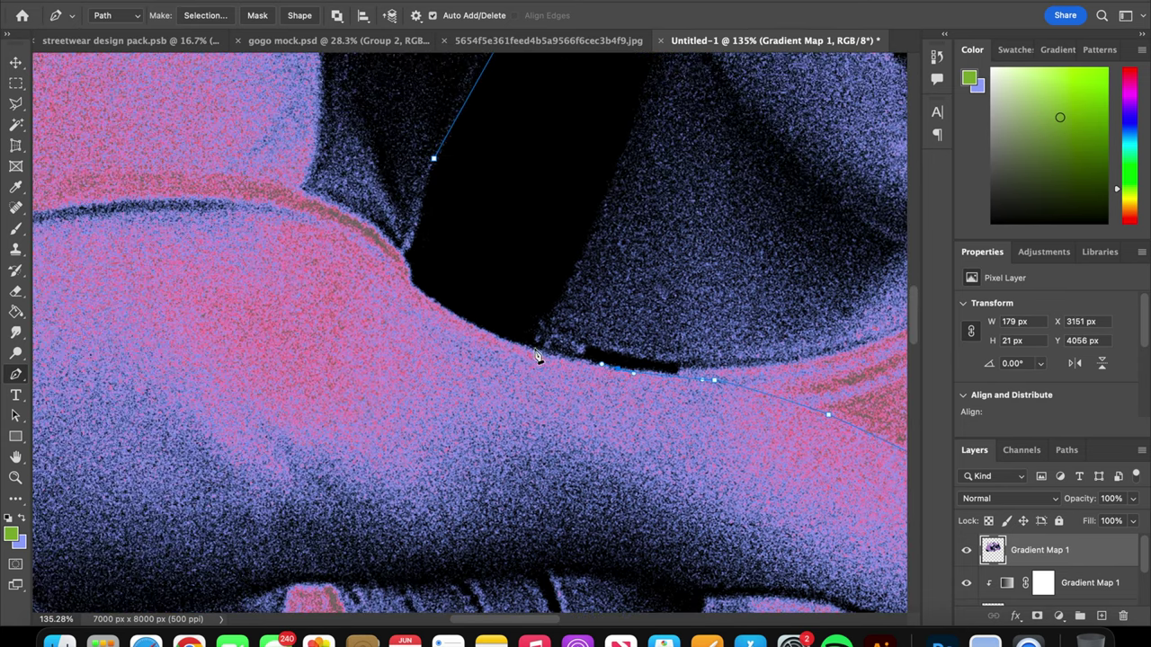
click(435, 164)
Turn the closed path into a selection and compare by toggling the top layer's visibility
key(Return)
key(ctrl+j)
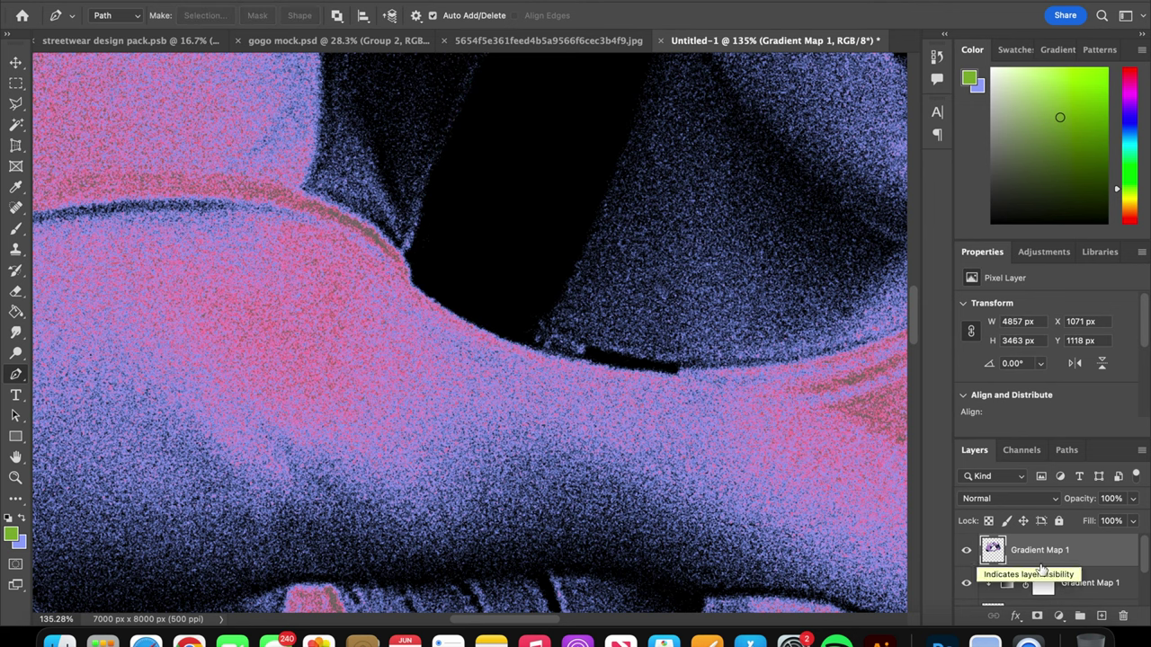
key(z)
drag(764, 315, 632, 311)
click(967, 583)
click(966, 583)
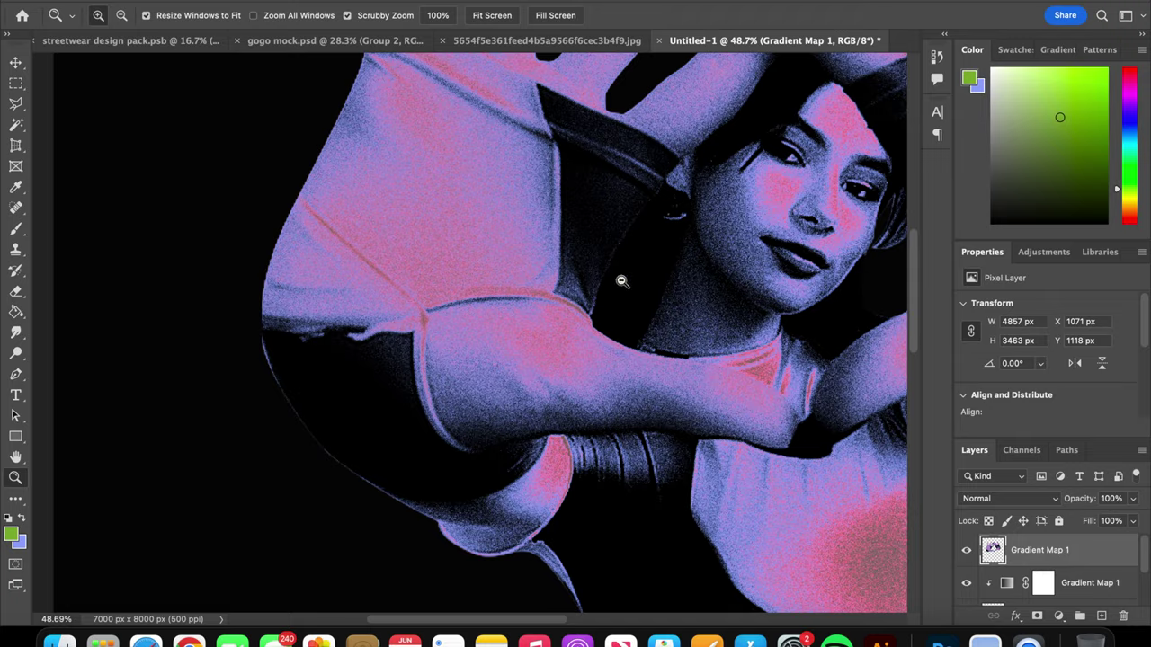
Enable Outer Glow in the woman layer's Layer Style settings
alt+click(621, 282)
double_click(1079, 549)
click(688, 147)
mouse_move(783, 19)
mouse_down()
mouse_move(120, 267)
mouse_move(183, 186)
mouse_up()
Add Drop Shadow and an Inner Glow sized 128 px
click(80, 547)
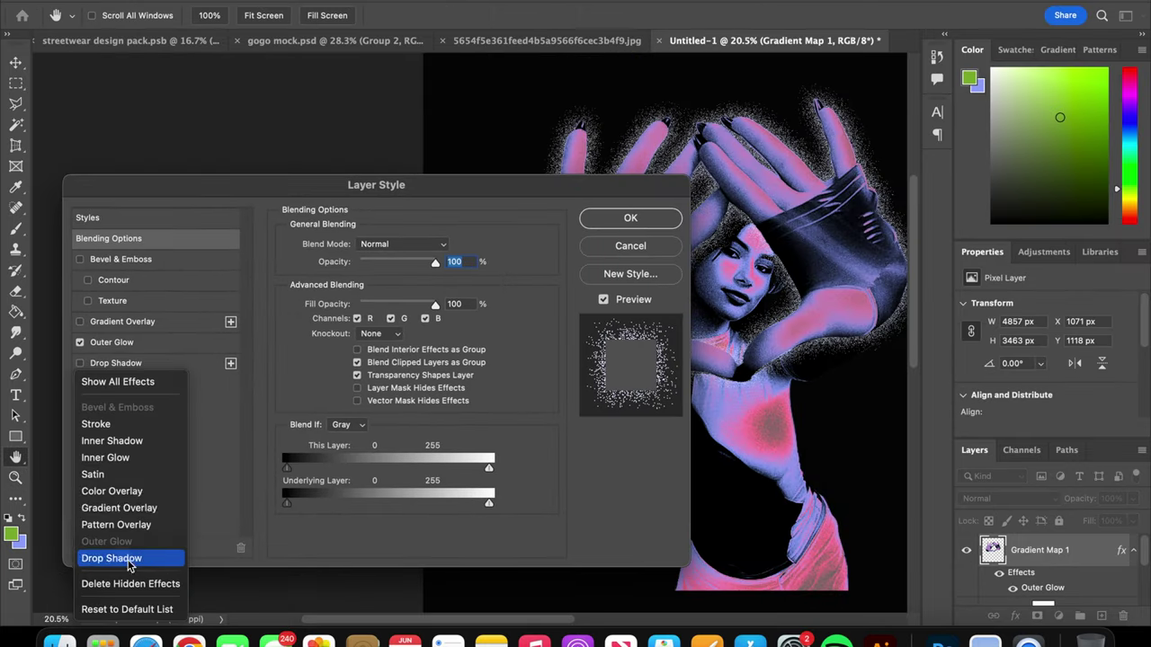
click(126, 558)
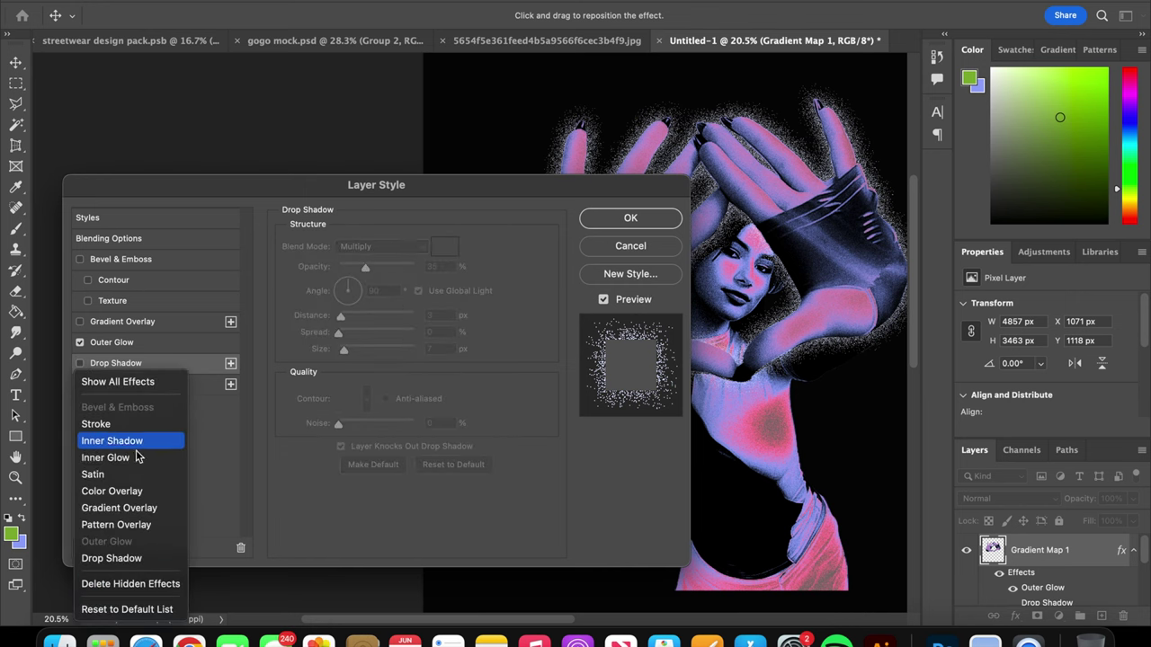
click(144, 457)
drag(351, 426, 384, 423)
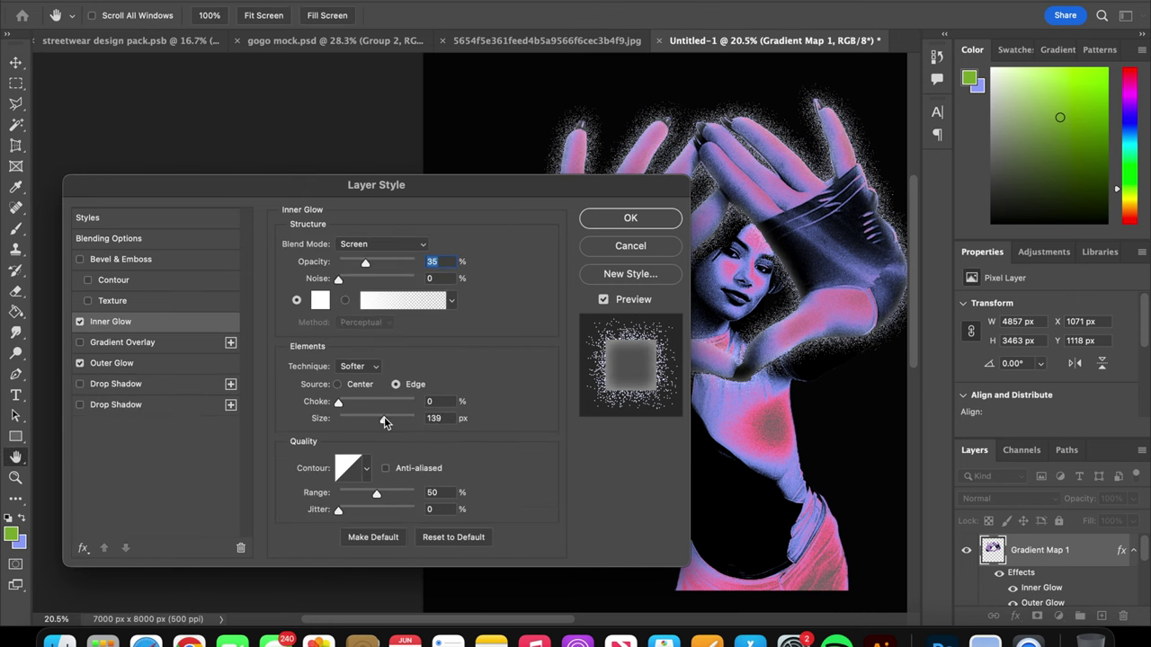
drag(517, 197, 486, 192)
drag(354, 413, 349, 412)
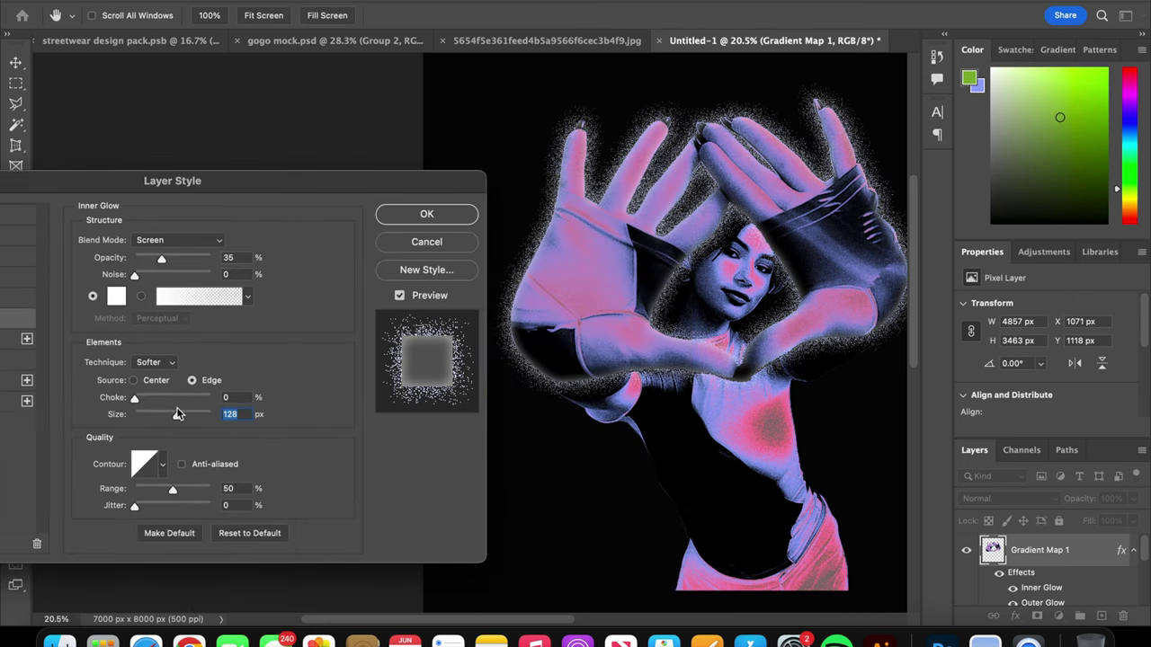
Confirm the Outer Glow colour, apply the effects and zoom out to the whole poster
click(80, 357)
click(288, 297)
click(915, 172)
click(597, 213)
key(z)
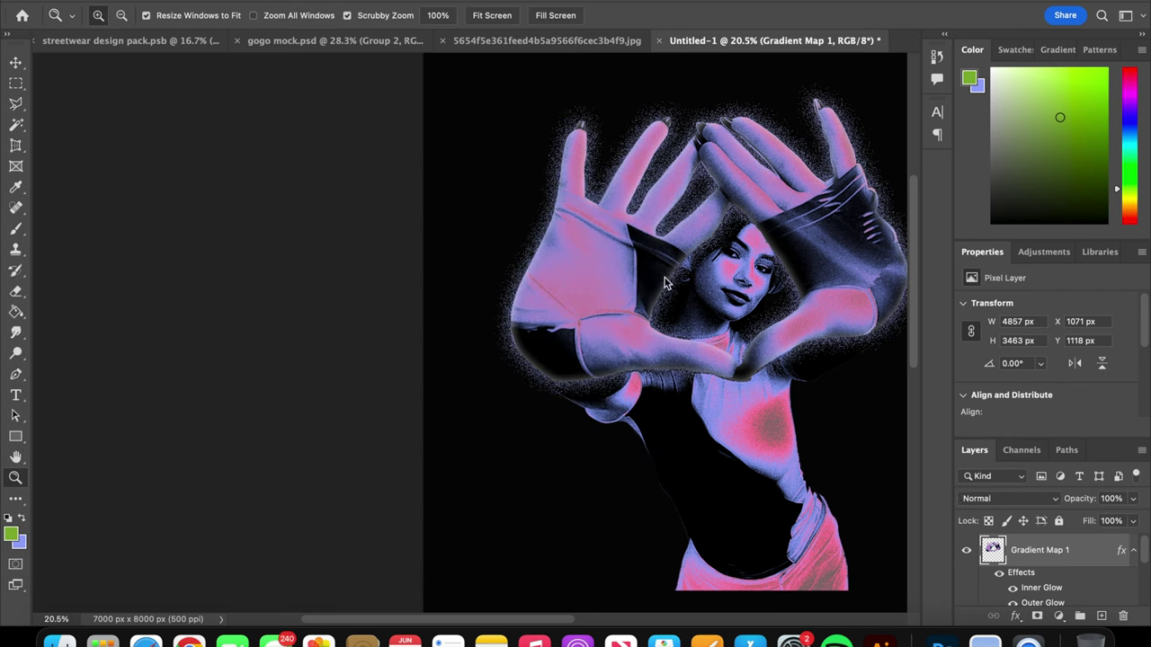
mouse_move(699, 424)
mouse_down()
mouse_move(664, 374)
mouse_move(565, 372)
mouse_move(408, 313)
mouse_move(467, 416)
mouse_move(514, 434)
mouse_move(368, 423)
mouse_up()
Type ICEEMAN STUDIOS at the lower left in pink sampled from the woman's arm
key(t)
click(653, 16)
click(390, 290)
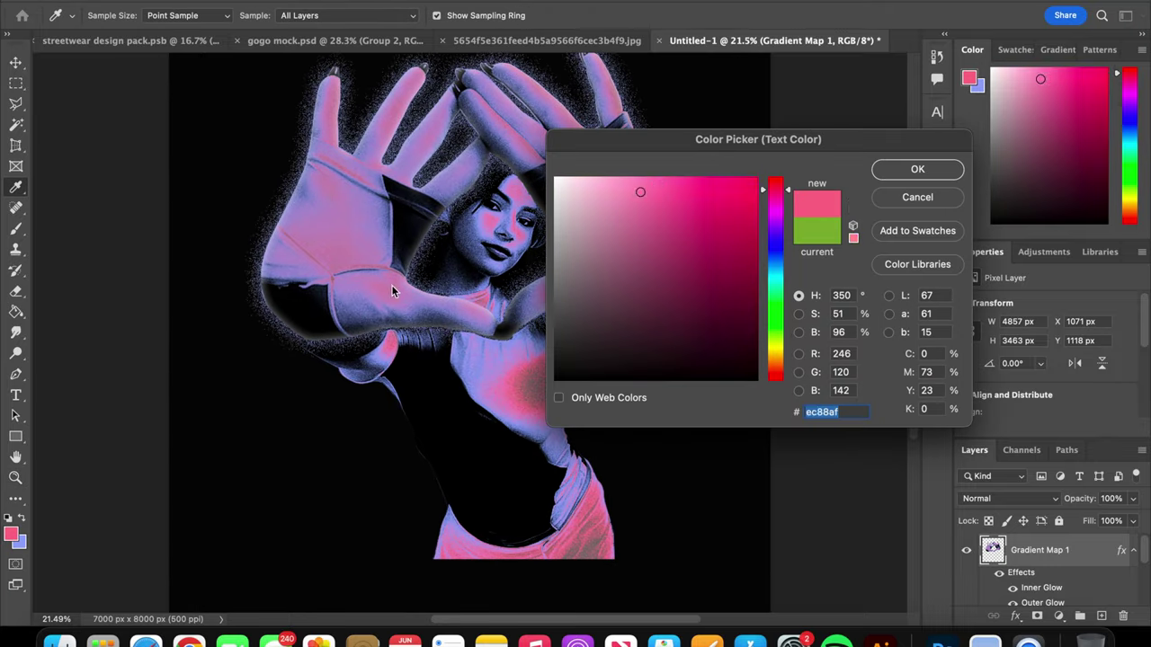
key(Return)
click(323, 447)
text(ICEEMAN STUDIOS)
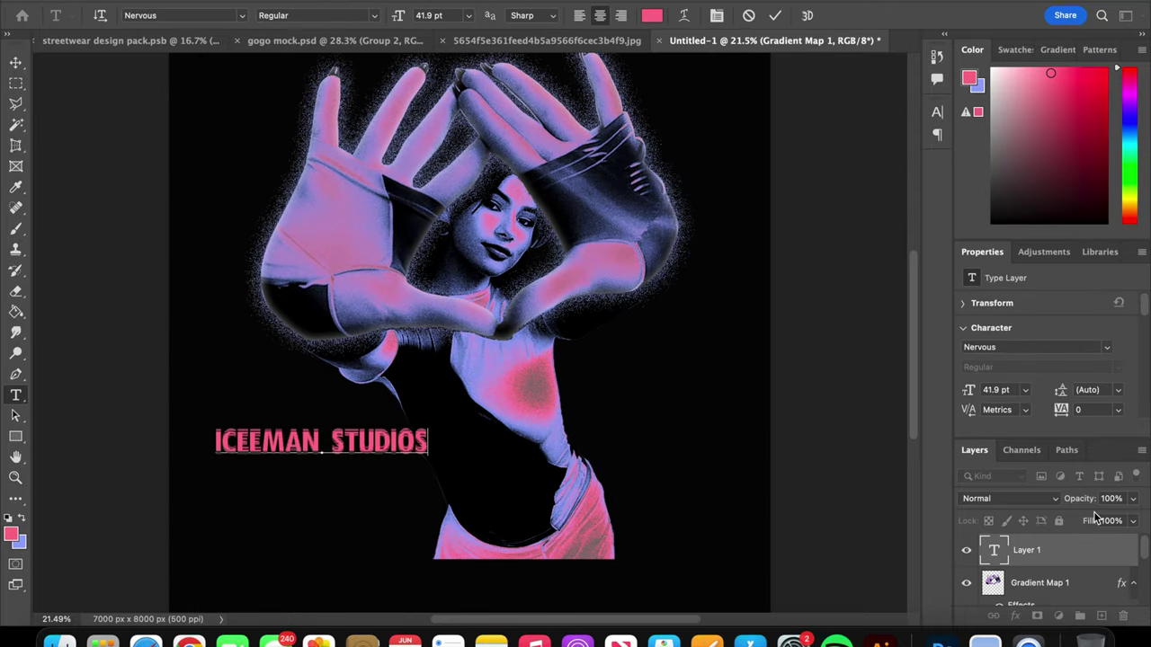
key(Escape)
Set the title font to Cypher and break it onto two lines
click(241, 16)
click(220, 124)
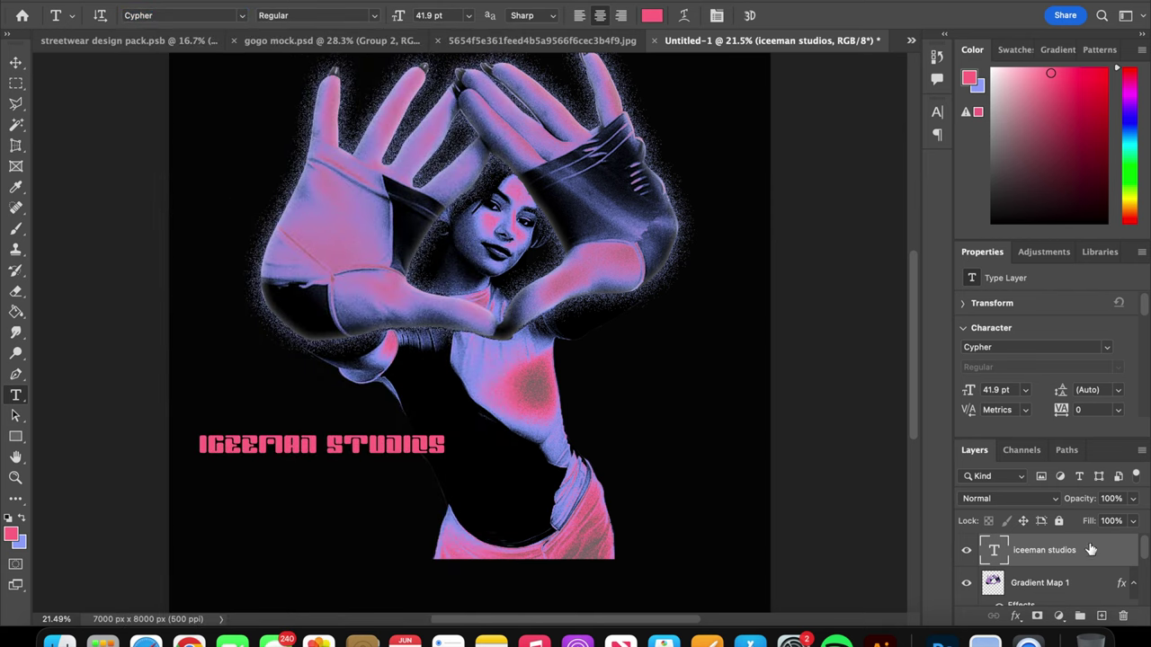
click(324, 445)
key(Return)
click(391, 463)
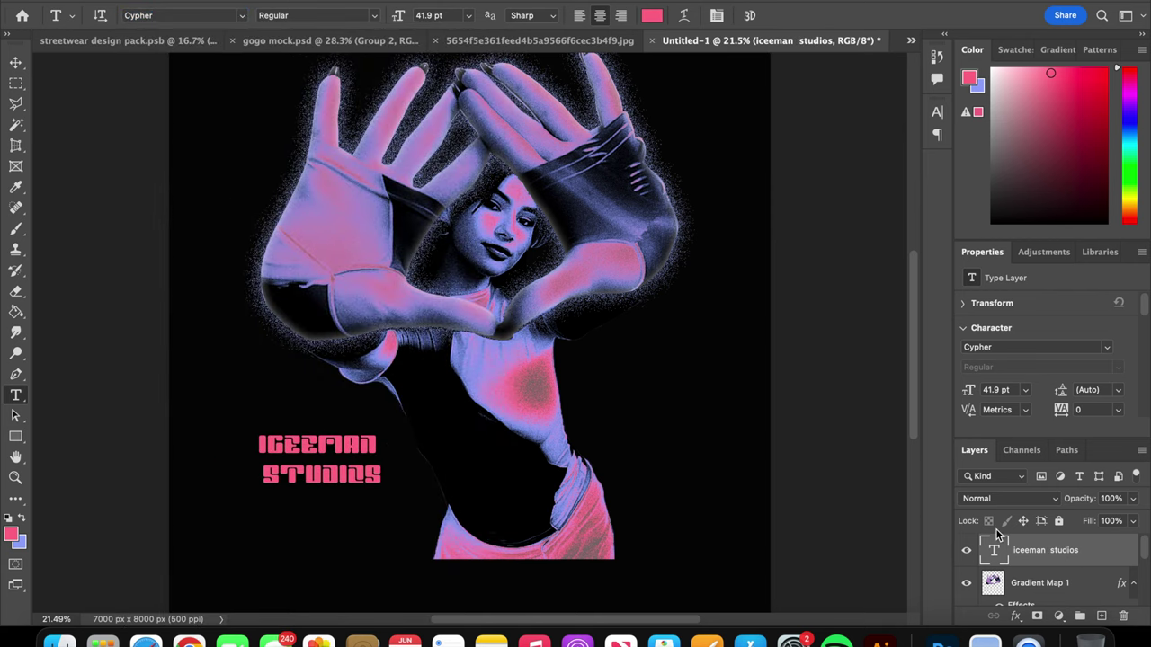
Open the title layer's Layer Style dialog and show its preset styles
click(1058, 615)
double_click(1095, 551)
drag(516, 183, 1025, 101)
click(525, 141)
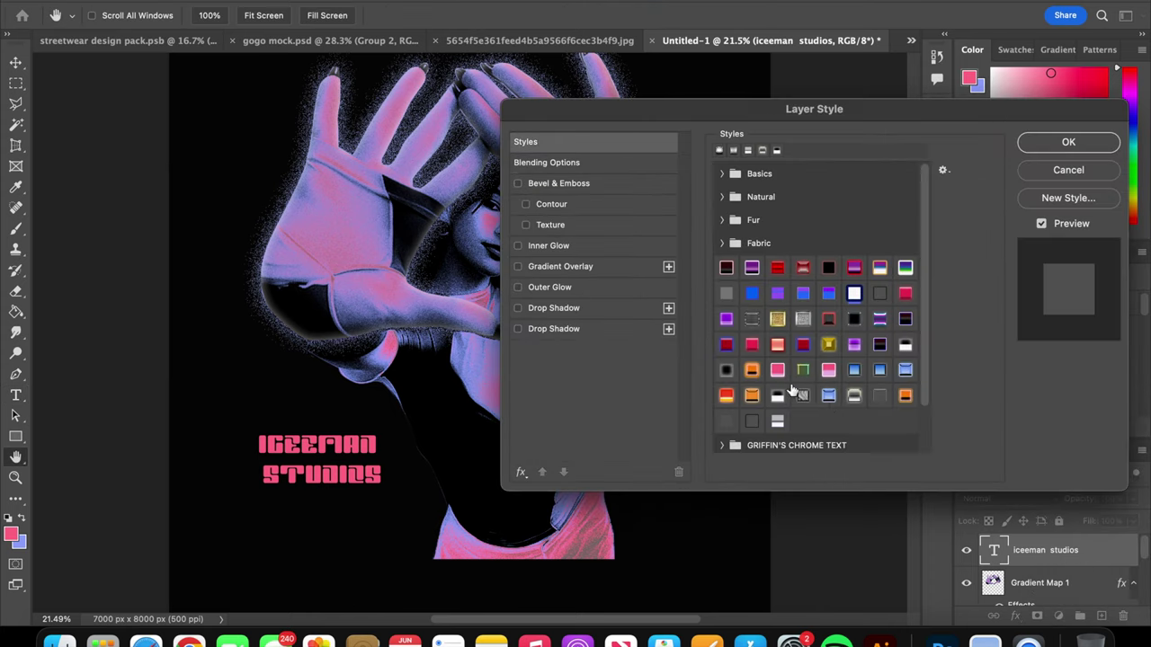
Apply a GRIFFIN'S CHROME TEXT preset style to the ICEEMAN STUDIOS title
click(803, 395)
click(854, 396)
scroll(753, 359, down, 2)
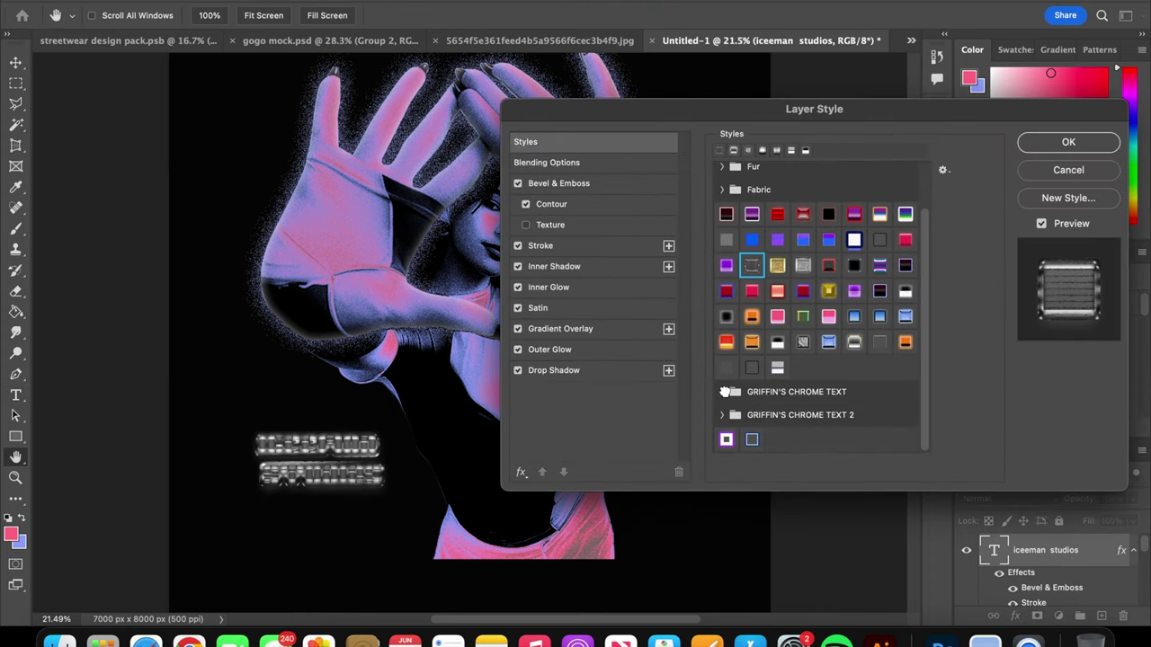
click(722, 382)
scroll(726, 385, down, 2)
click(767, 381)
click(765, 393)
scroll(765, 393, down, 2)
click(742, 390)
click(818, 340)
click(1069, 142)
Rasterize the title's layer style and stretch the title taller and wider
right_click(996, 550)
click(980, 231)
key(ctrl+t)
drag(320, 489, 320, 520)
drag(387, 474, 488, 473)
key(Return)
Add a Gradient Map clipped to the title, then zoom out and reselect the title layer
click(1059, 616)
click(1021, 560)
right_click(974, 538)
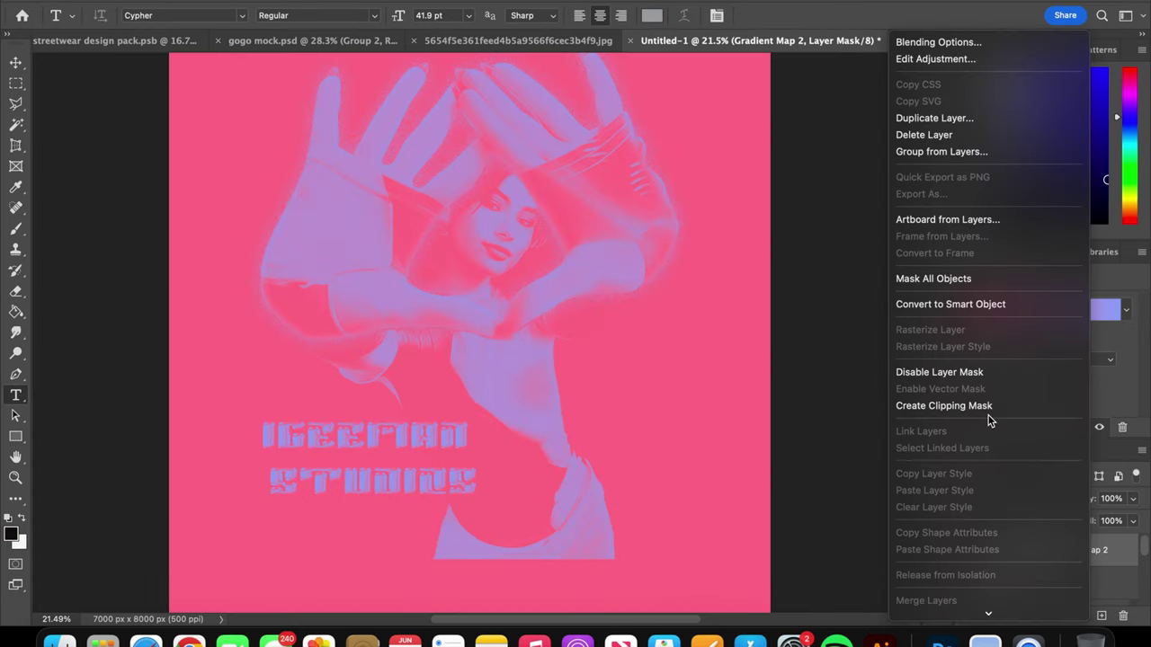
click(943, 406)
key(z)
mouse_move(387, 437)
mouse_down()
mouse_move(342, 437)
mouse_move(381, 442)
mouse_move(362, 431)
mouse_move(480, 495)
mouse_move(419, 458)
mouse_up()
click(1098, 586)
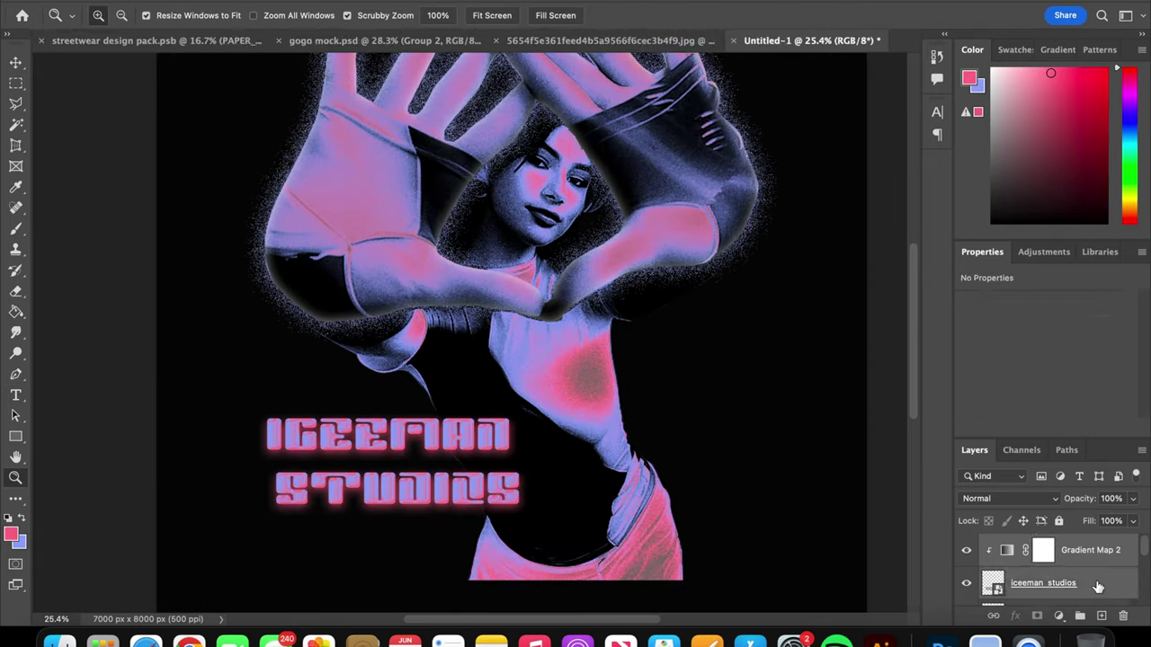
Merge the tinted title and perspective-warp it so its bottom corners spread wider
key(ctrl+e)
key(ctrl+f)
text(perspective)
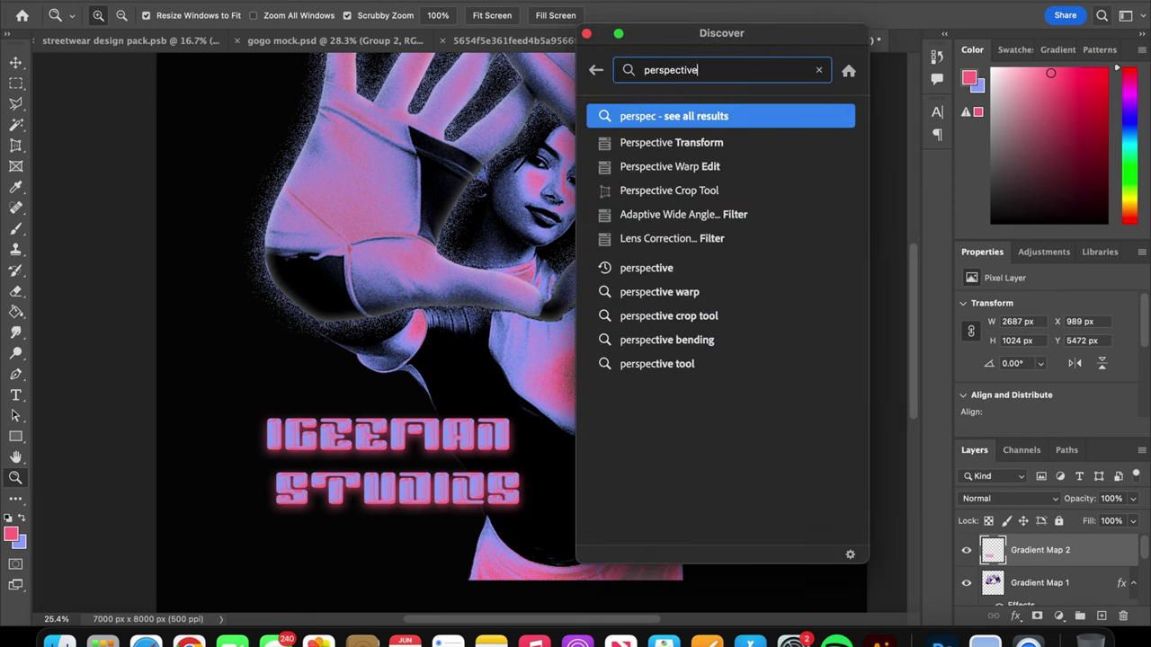
click(762, 279)
click(673, 203)
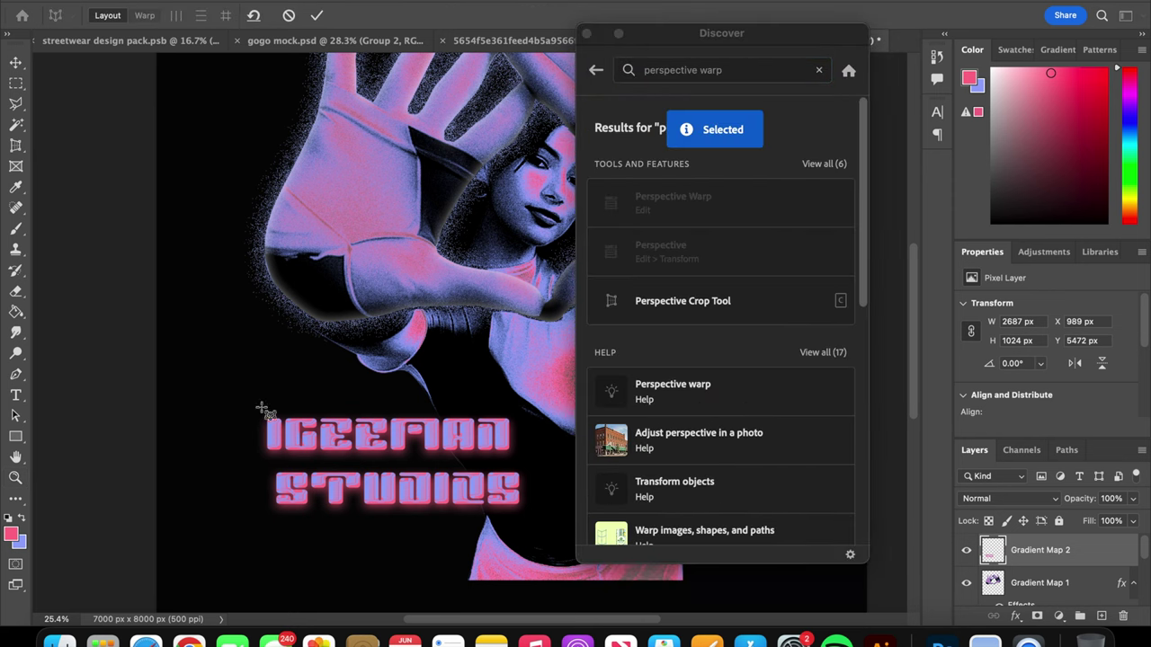
drag(259, 407, 540, 536)
drag(259, 538, 240, 534)
drag(539, 534, 559, 534)
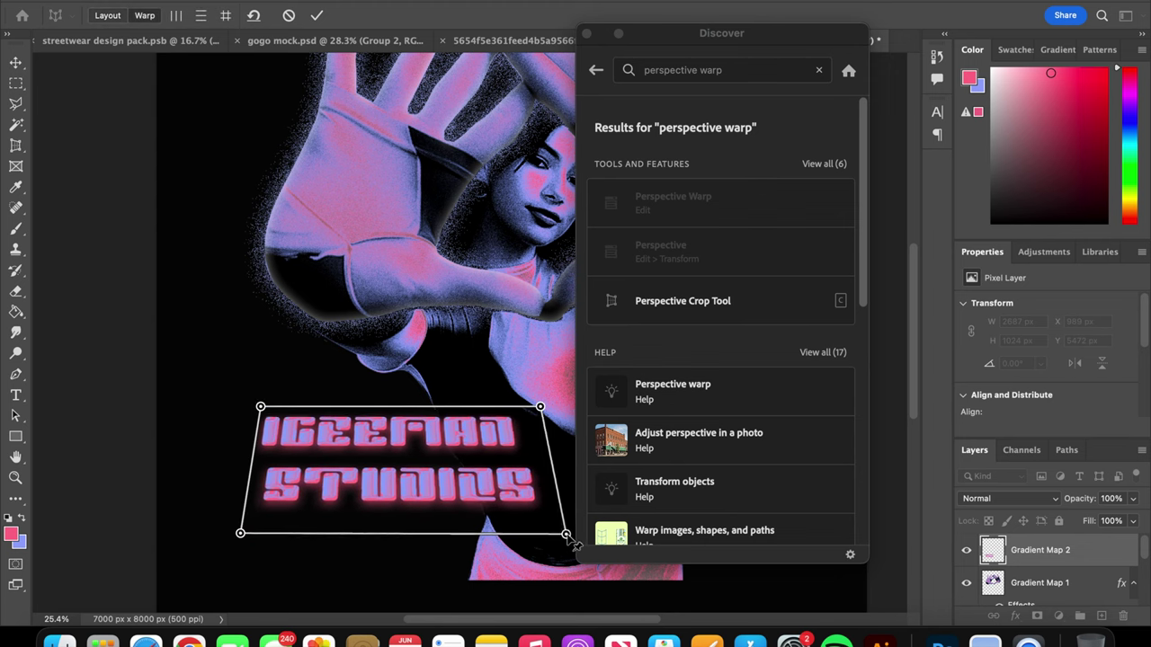
key(Return)
Shrink the title to about 52.72% and move it to the left
key(ctrl+minus)
key(ctrl+t)
drag(488, 495, 423, 483)
mouse_move(359, 453)
mouse_down()
mouse_move(375, 460)
mouse_move(306, 492)
mouse_move(419, 547)
mouse_move(291, 493)
mouse_move(406, 553)
mouse_move(386, 425)
mouse_move(432, 446)
mouse_move(377, 446)
mouse_up()
key(Return)
key(z)
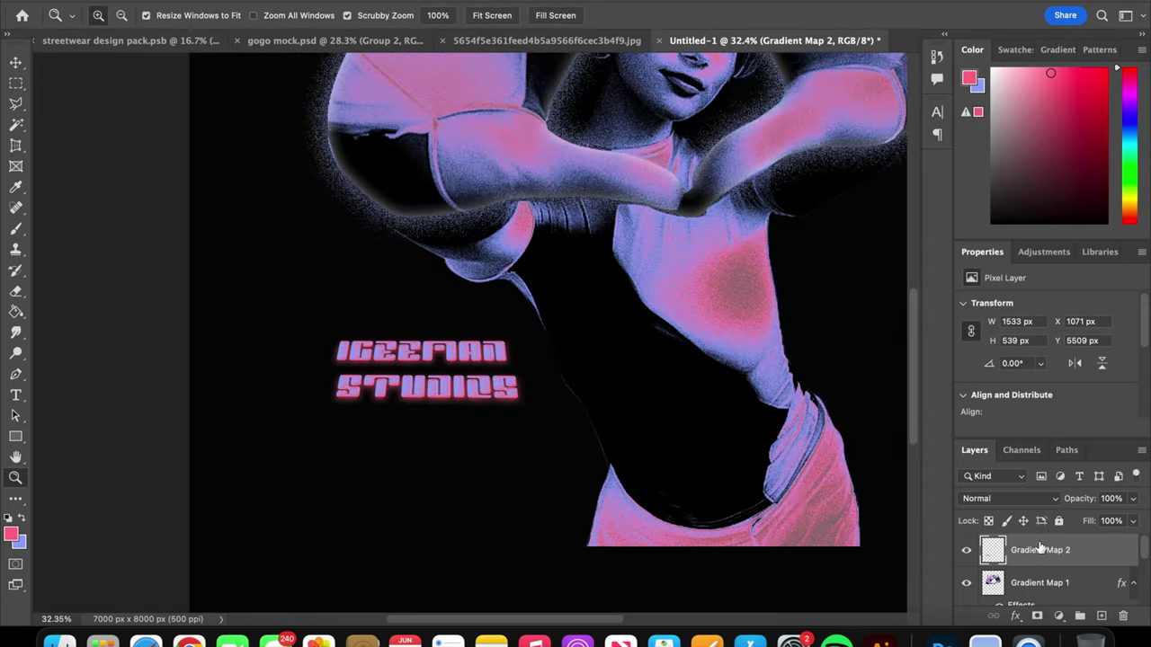
Browse the font list with the Type tool and settle on Cypher
key(t)
click(238, 432)
key(BackSpace)
click(242, 16)
key(Down)
key(Down)
key(Down)
key(Up)
key(Up)
key(Up)
key(Down)
key(Down)
key(Down)
key(Down)
key(Down)
key(Down)
key(Up)
key(Up)
key(Up)
key(Down)
key(Down)
key(Down)
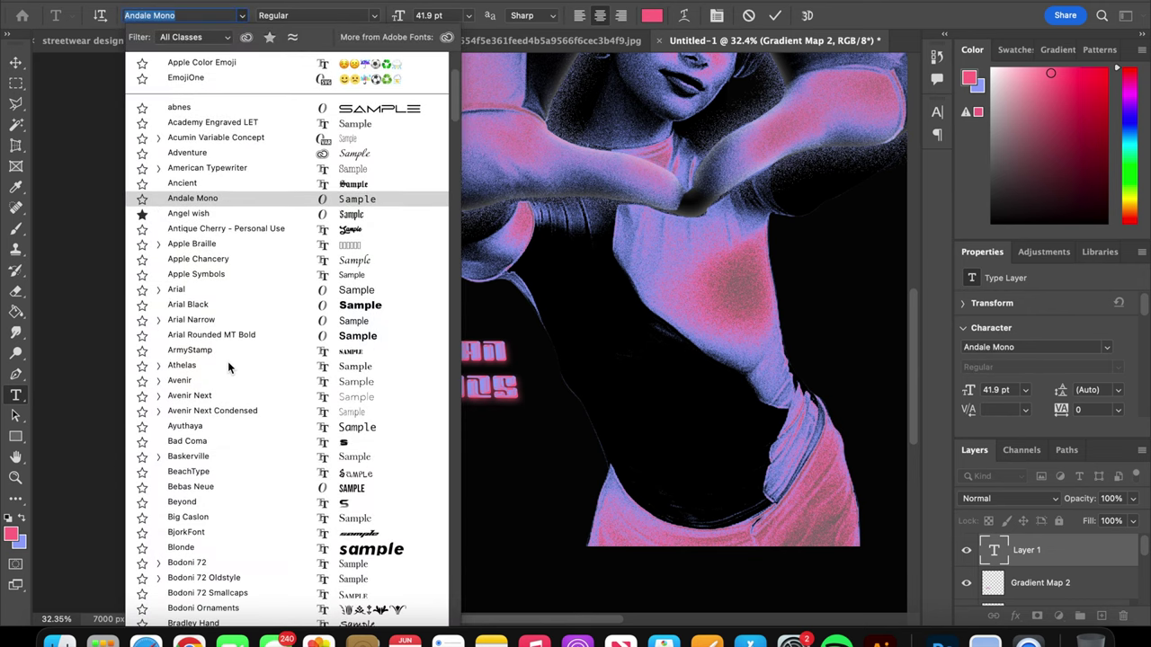
key(Down)
key(Down)
key(Down)
key(Down)
key(Down)
key(Down)
key(Down)
key(Down)
key(Down)
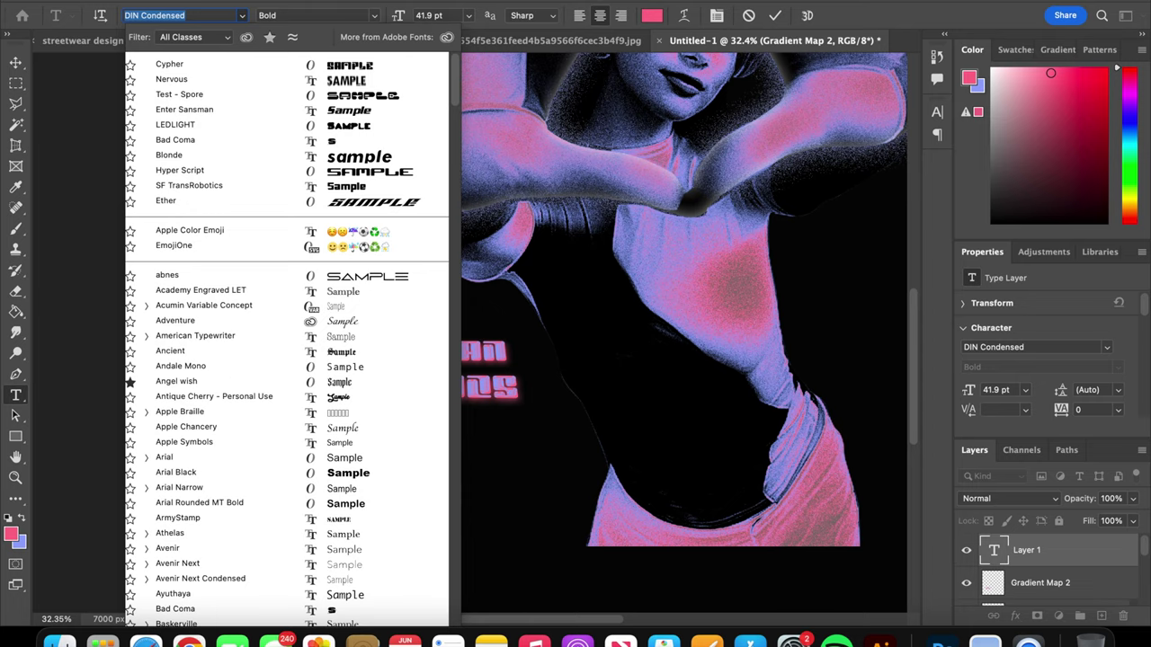
text(b)
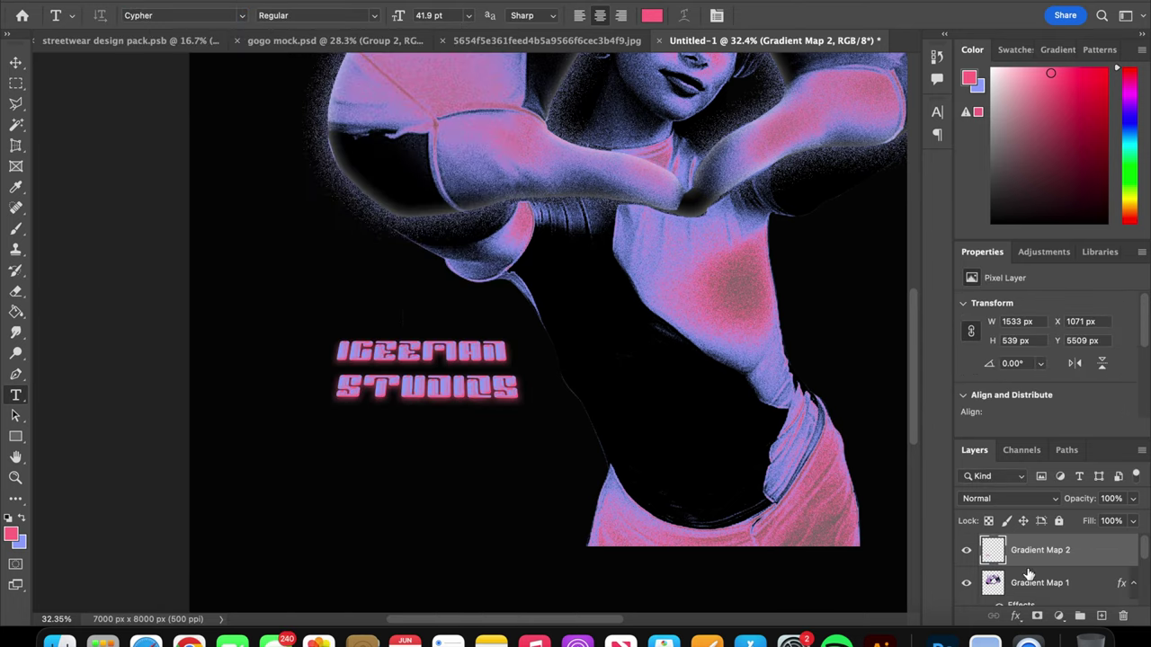
text(z)
alt+click(430, 355)
Type a new title reading ICEEMAN and STUDIOS on two lines
click(431, 355)
key(t)
click(227, 283)
text(MAN)
key(Return)
text(STUDIOS)
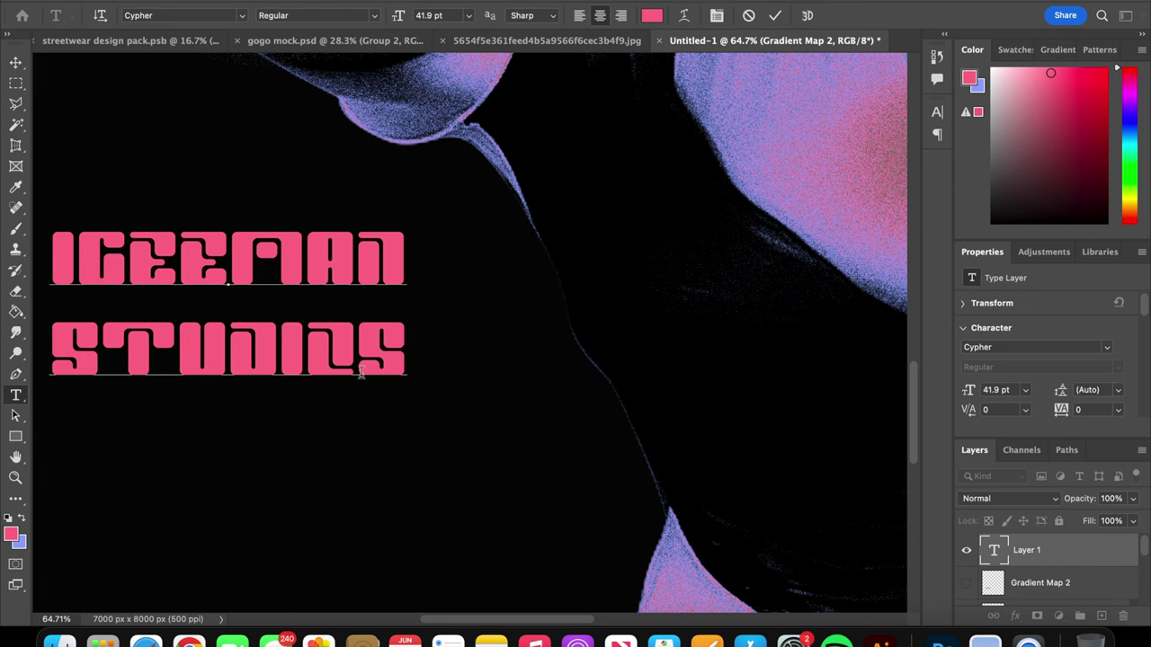
Set the new title's text colour to white #ffffff
click(652, 16)
click(918, 169)
click(775, 15)
click(652, 15)
text(ffffff)
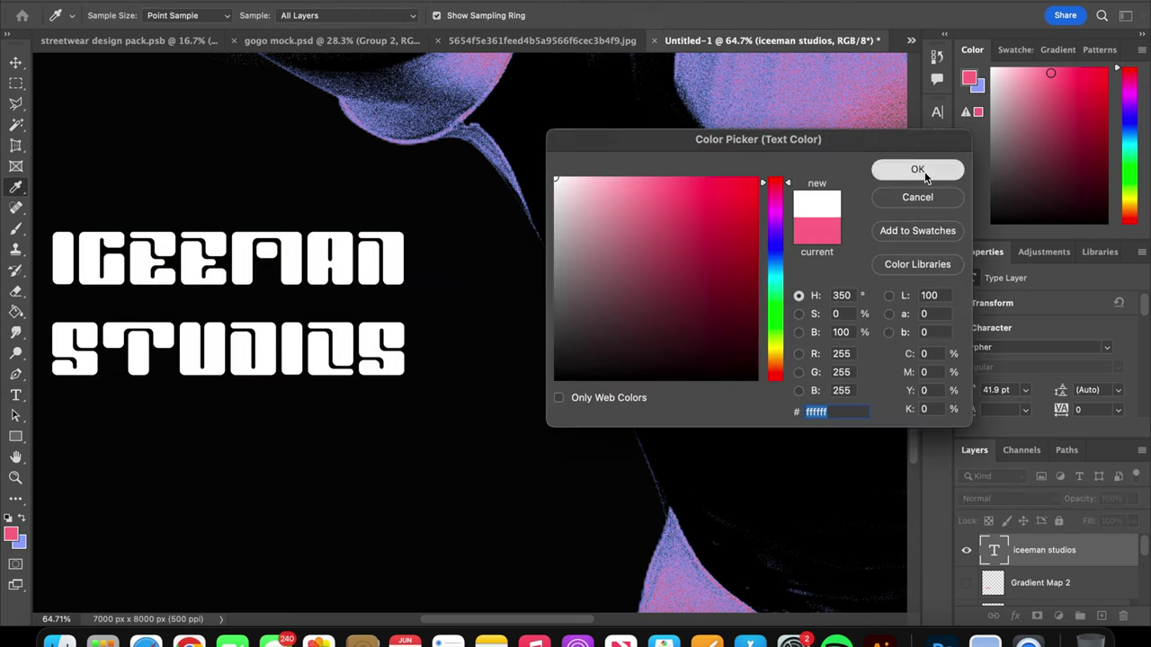
click(924, 175)
key(z)
mouse_move(545, 357)
mouse_down()
mouse_move(558, 370)
mouse_move(618, 309)
mouse_up()
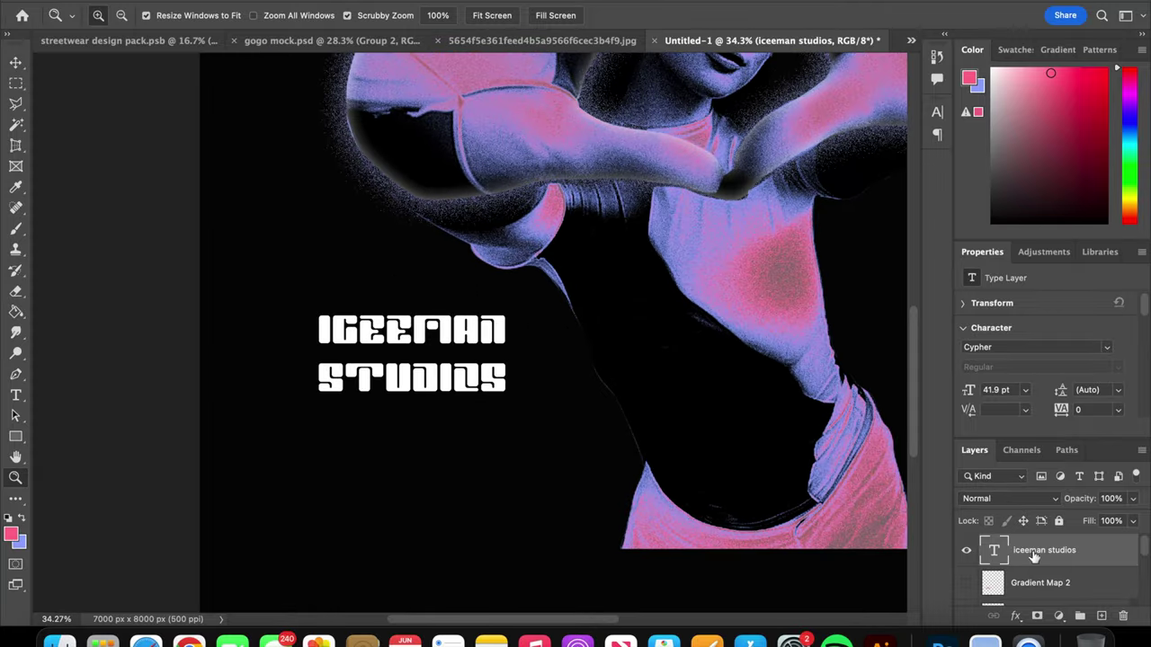
Dismiss the path-too-complex warning and zoom out to view the whole poster
double_click(1032, 552)
key(Escape)
click(570, 298)
drag(351, 354, 312, 372)
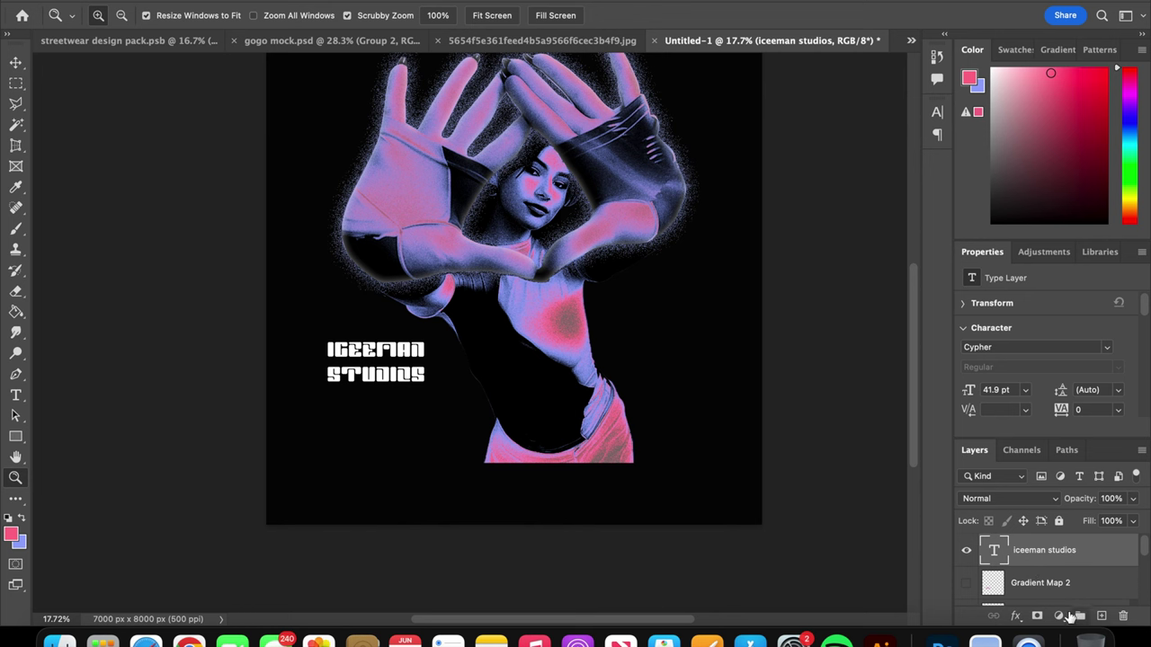
click(1069, 617)
key(Escape)
Give the title a silver GRIFFIN'S CHROME TEXT style and convert it to a smart object
double_click(1121, 556)
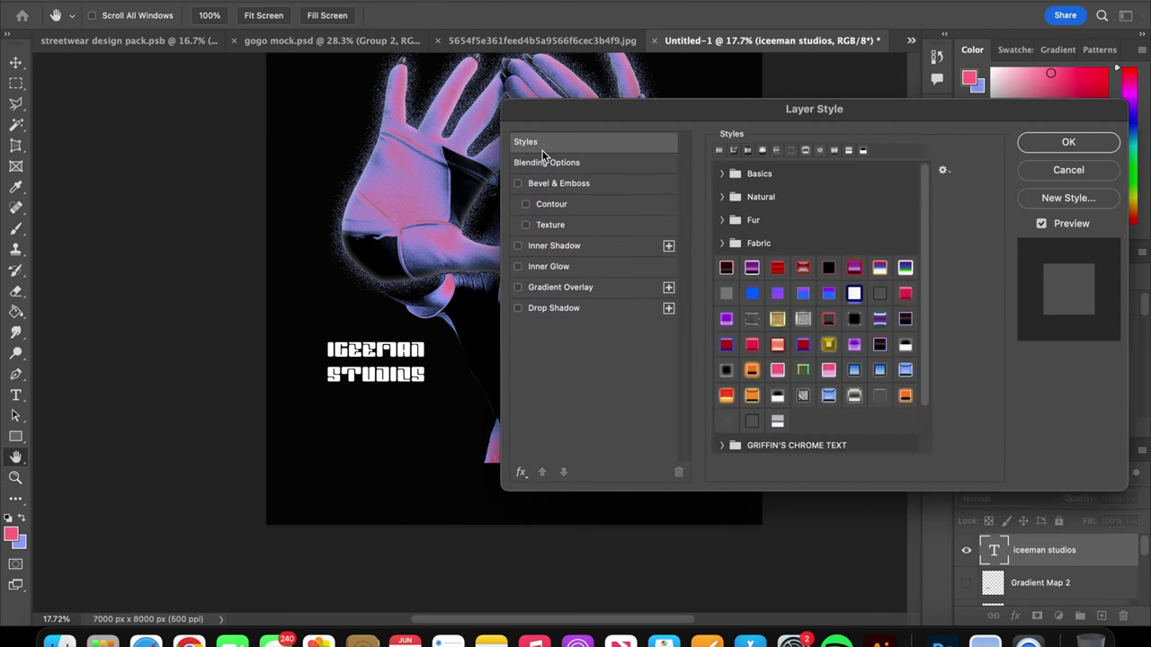
click(722, 445)
click(742, 396)
click(742, 320)
click(895, 322)
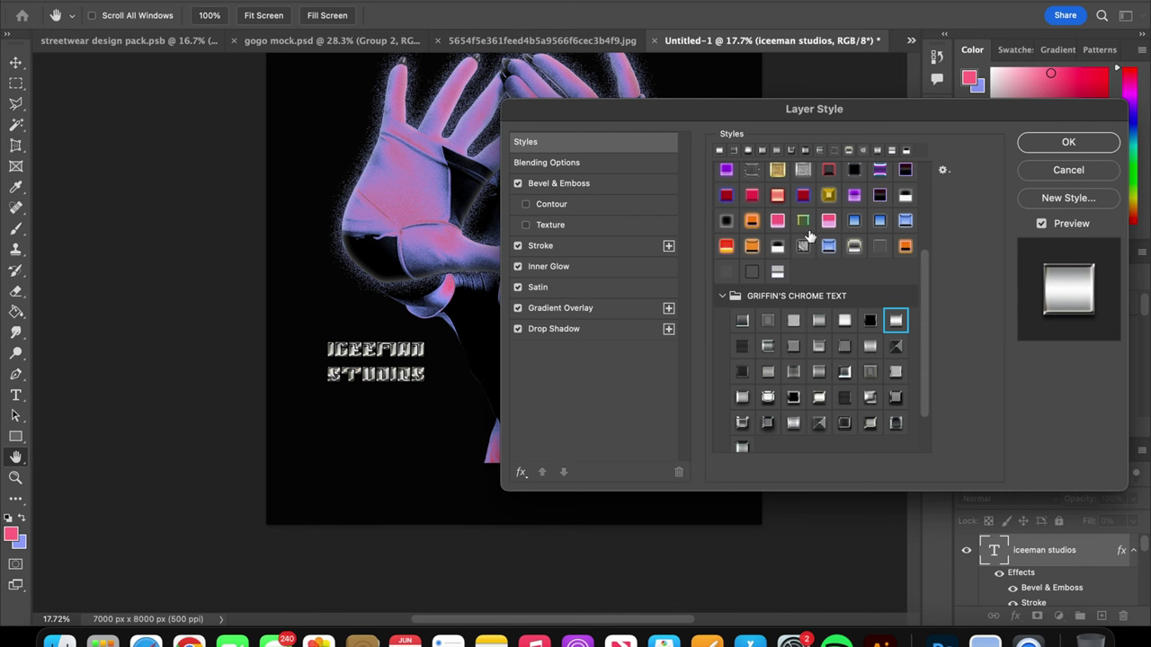
click(1069, 142)
right_click(1079, 548)
click(1015, 324)
click(1057, 617)
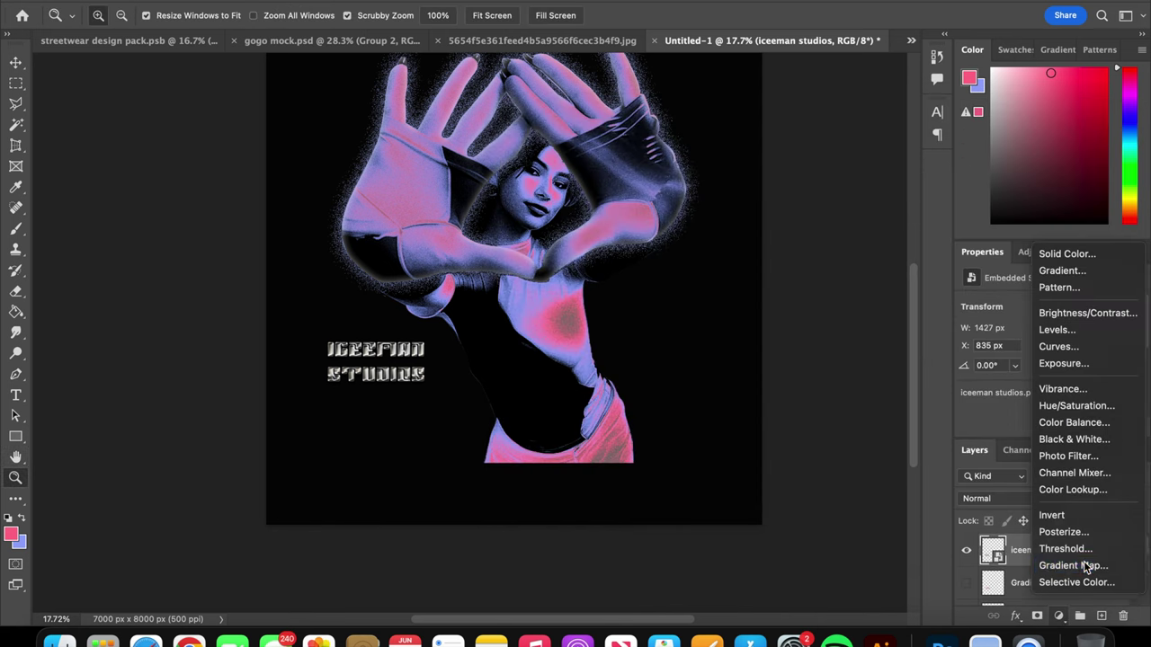
Add a Gradient Map clipped to the new title and merge them into one layer
click(1085, 566)
right_click(1058, 550)
click(899, 234)
scroll(545, 407, up, 5)
alt+click(485, 364)
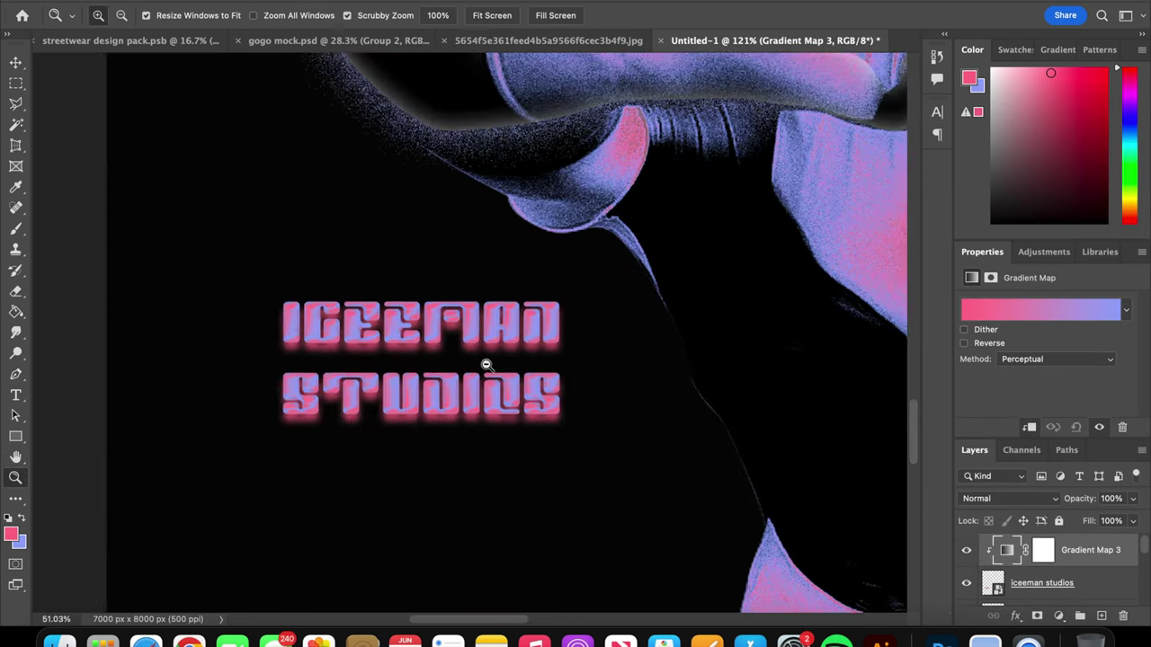
key(ctrl+e)
Resize the merged title taller and wider, then view the whole poster
key(ctrl+t)
mouse_move(411, 429)
mouse_down()
mouse_move(411, 506)
mouse_move(413, 392)
mouse_move(413, 437)
mouse_up()
drag(303, 368, 222, 368)
key(Return)
key(z)
mouse_move(423, 470)
mouse_down()
mouse_move(378, 470)
mouse_move(368, 455)
mouse_move(703, 102)
mouse_up()
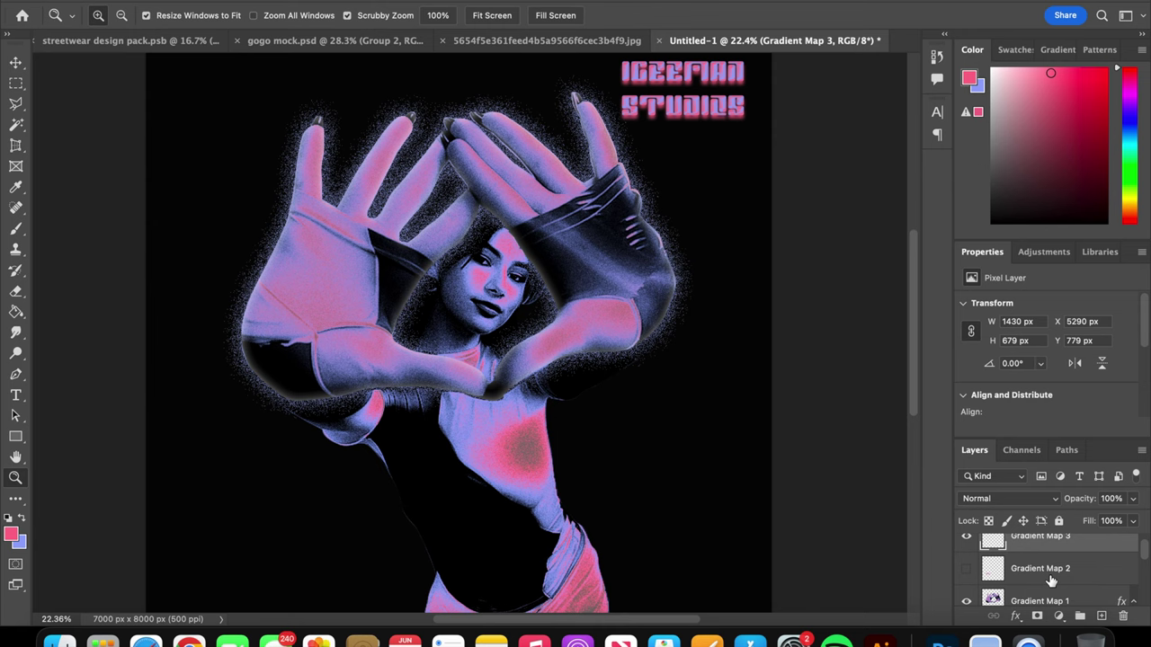
Group the poster layers and enlarge the glowing figure to fill more of the canvas
key(ctrl+g)
key(ctrl+t)
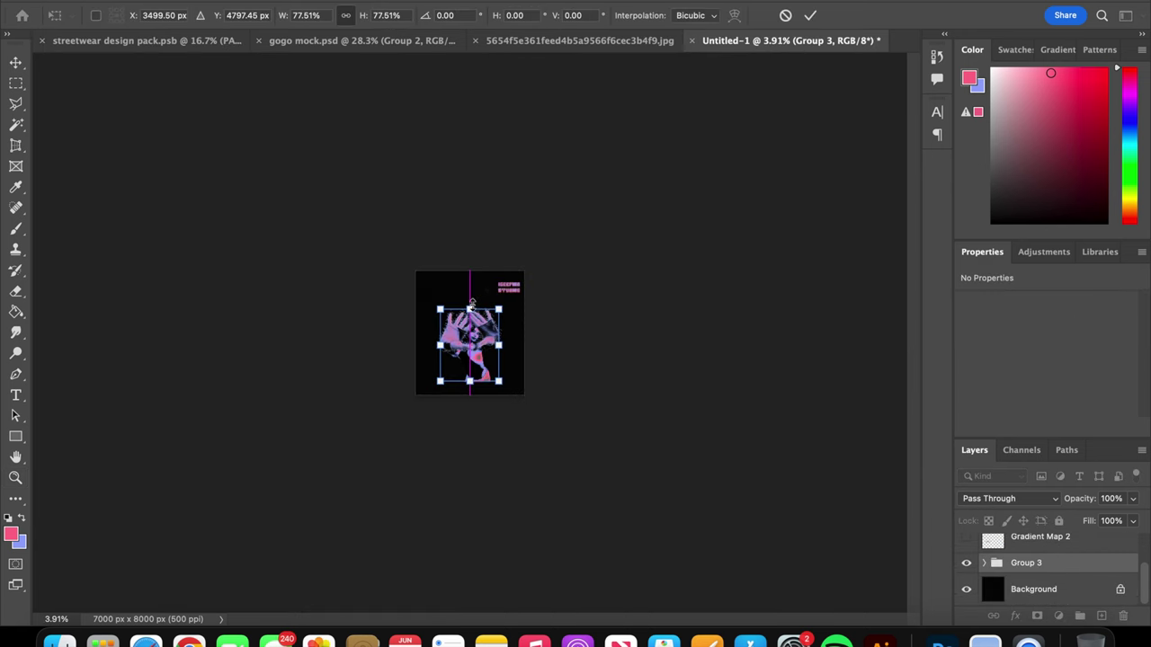
key(ctrl+0)
click(1059, 550)
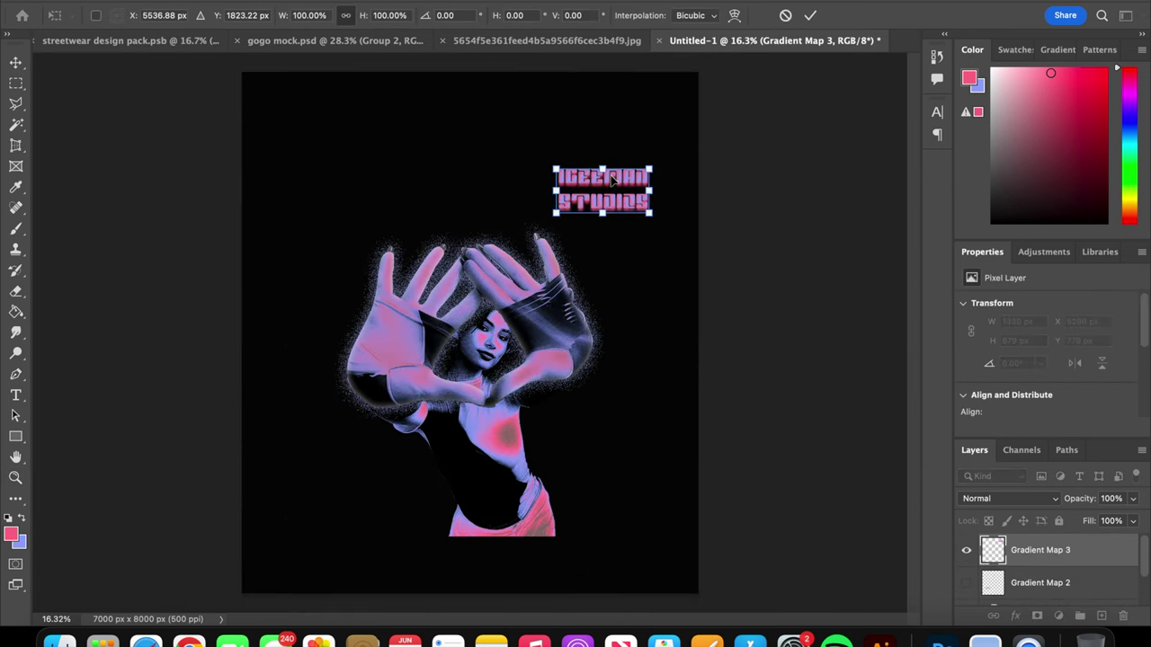
key(ctrl+t)
drag(480, 167, 480, 78)
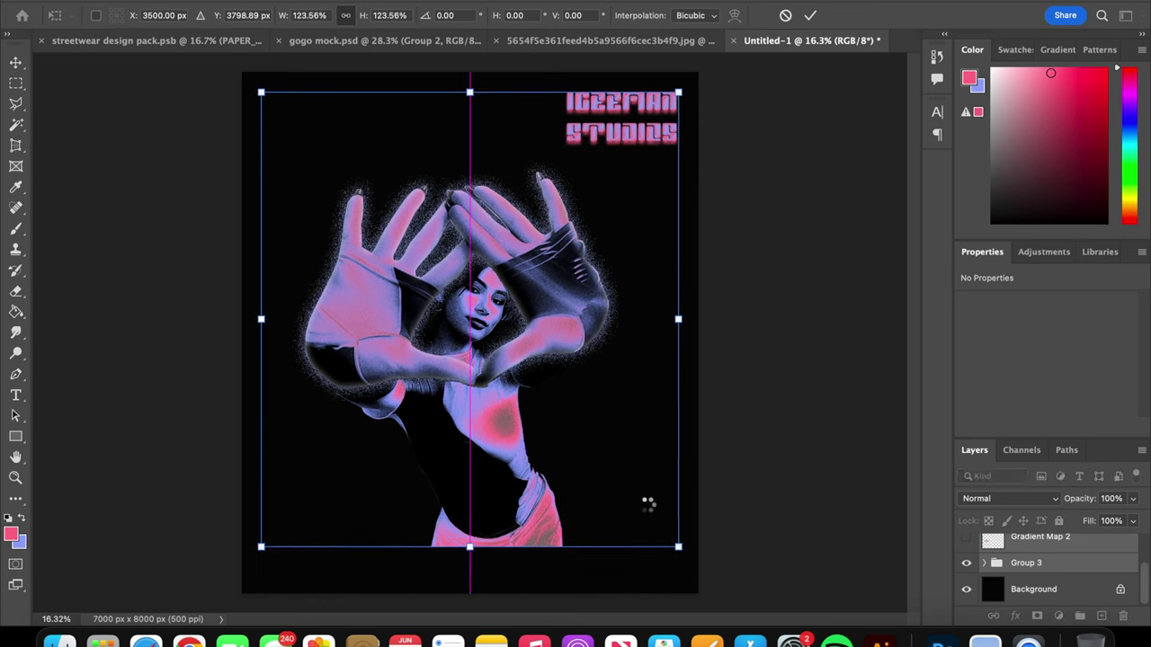
key(Return)
Move the ICEEMAN STUDIOS title to the lower left of the canvas
click(1021, 554)
key(ctrl+t)
drag(580, 132, 334, 470)
drag(463, 432, 498, 411)
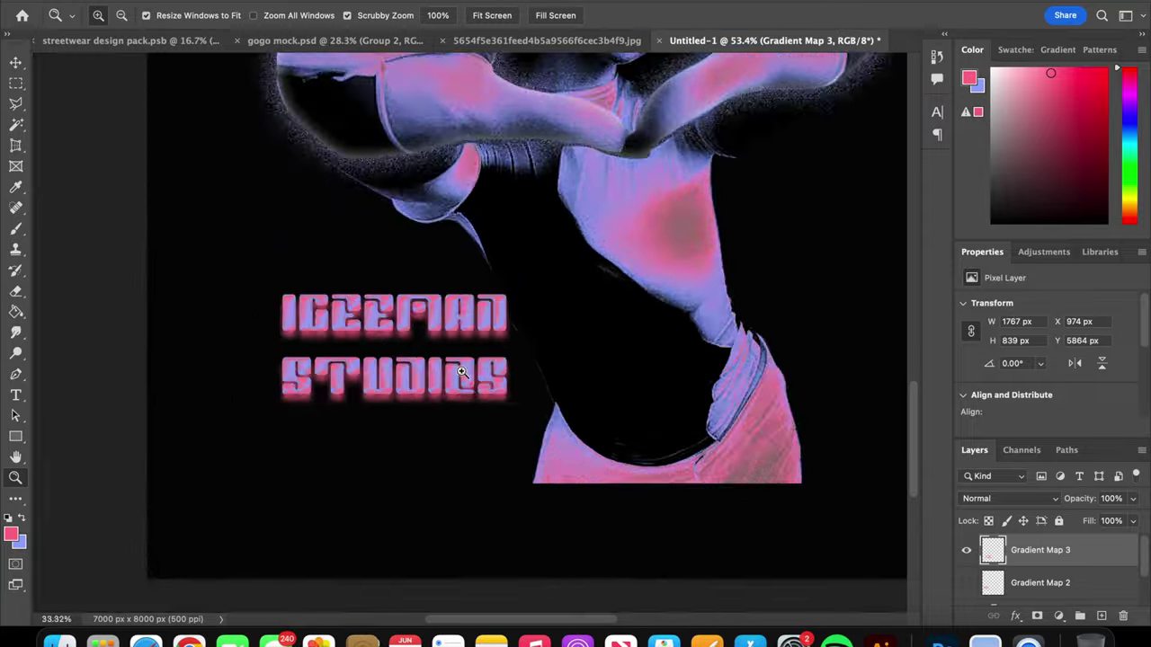
key(t)
click(242, 16)
Add a small 'A NEW ERA' caption in Big Caslon, about 15.92 pt, under the title
scroll(282, 188, down, 10)
scroll(224, 359, up, 10)
scroll(202, 396, down, 2)
click(273, 450)
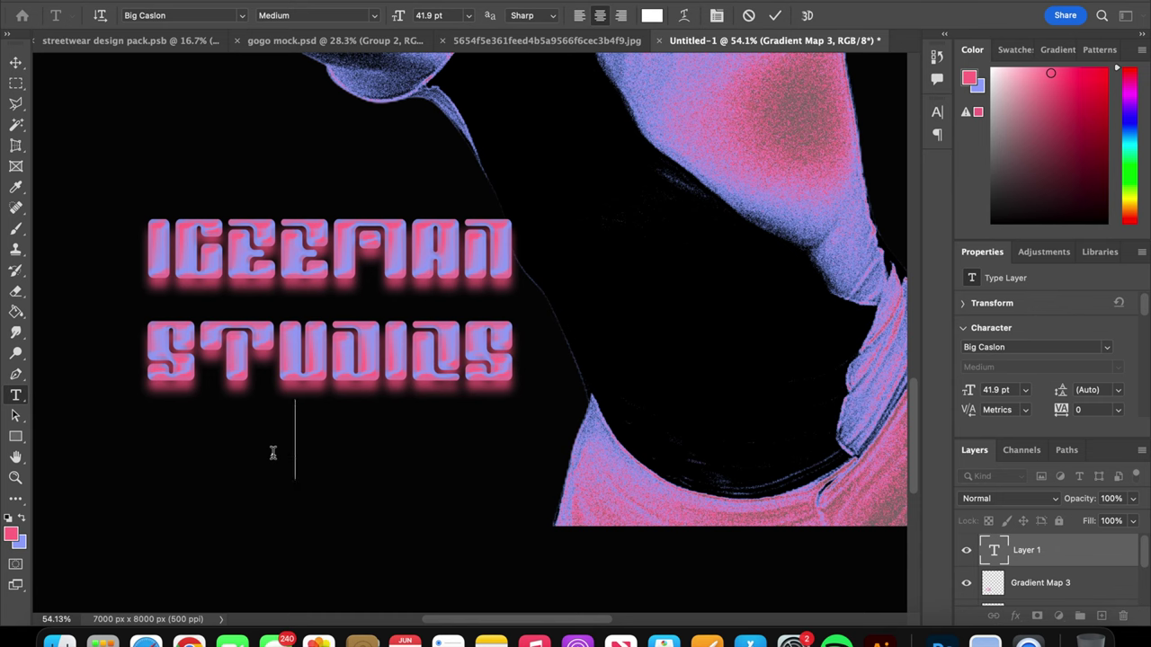
text(A NEWERA)
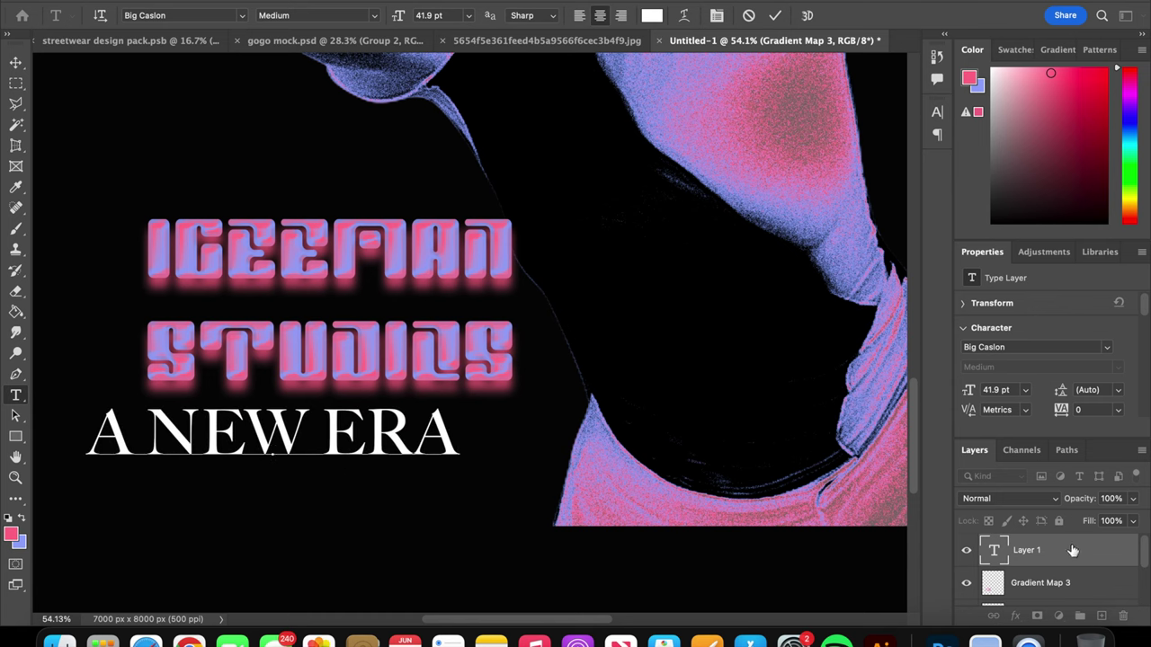
drag(462, 441, 236, 437)
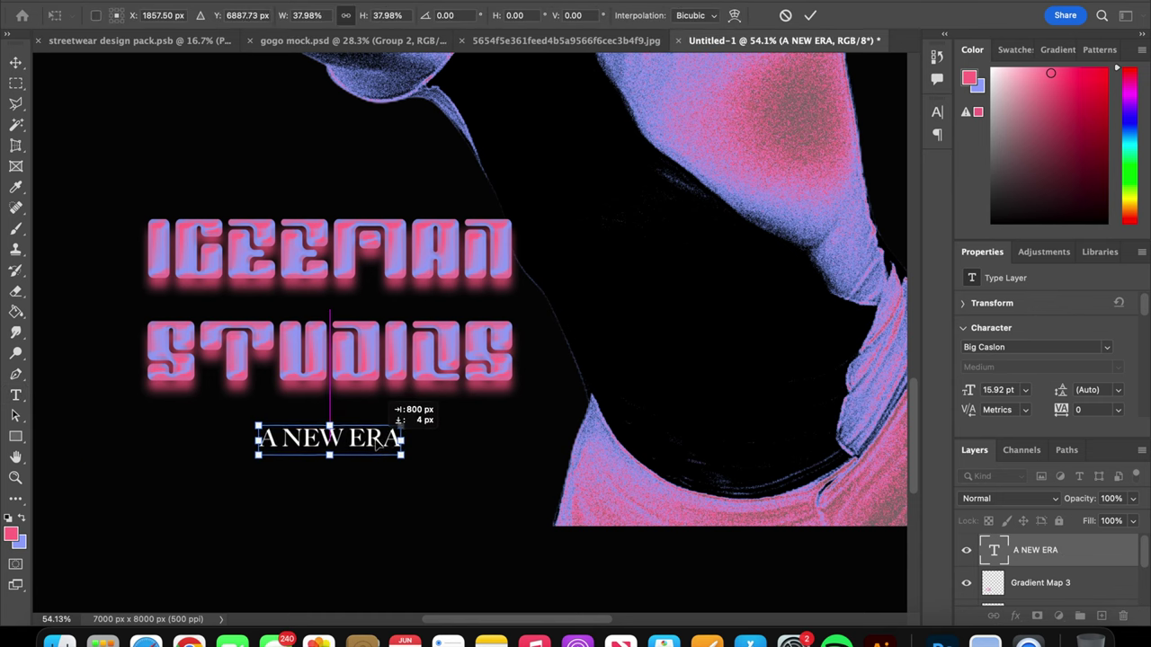
key(Return)
mouse_move(386, 445)
mouse_down()
mouse_move(490, 526)
mouse_move(434, 440)
mouse_move(509, 455)
mouse_up()
key(z)
click(1053, 550)
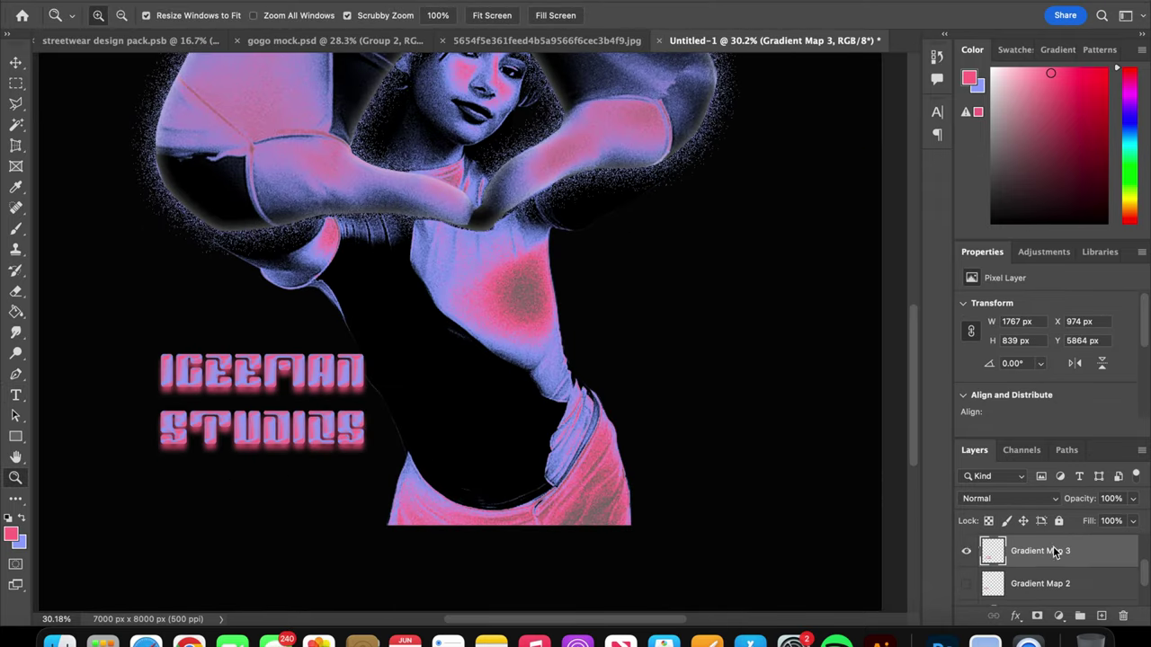
Reposition the ICEEMAN STUDIOS title further left and lower on the canvas
mouse_move(238, 402)
mouse_down()
mouse_move(430, 444)
mouse_move(549, 511)
mouse_move(519, 495)
mouse_up()
key(ctrl+t)
mouse_move(469, 426)
mouse_down()
mouse_move(362, 404)
mouse_move(562, 436)
mouse_move(319, 506)
mouse_up()
scroll(340, 402, up, 3)
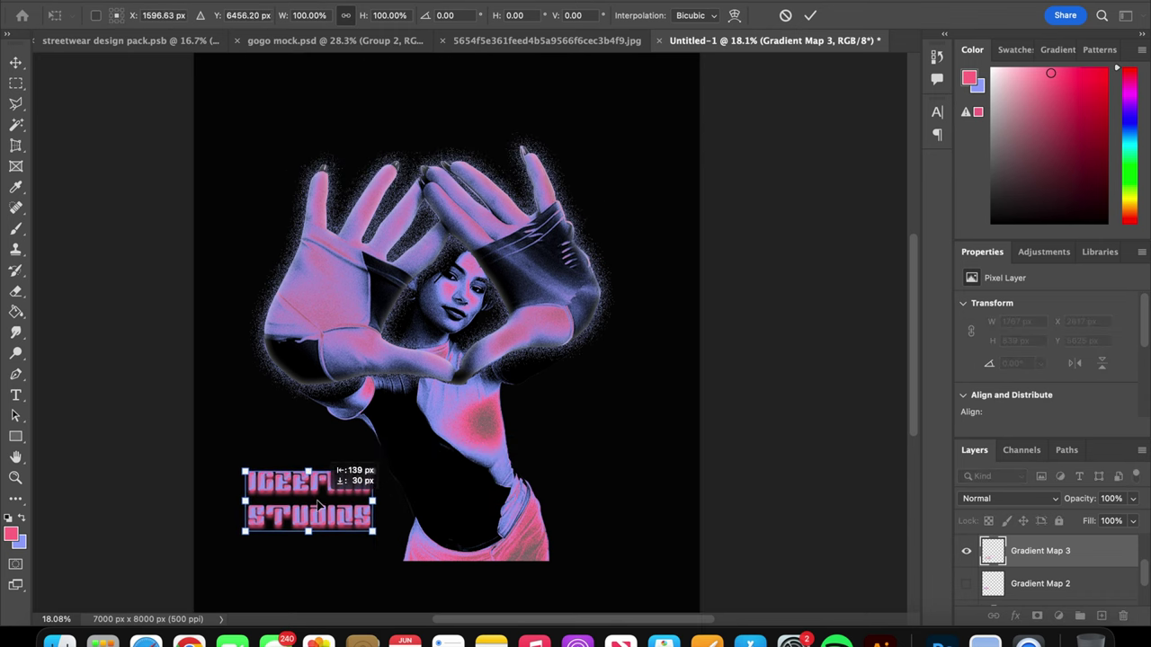
key(Return)
key(z)
drag(349, 441, 959, 448)
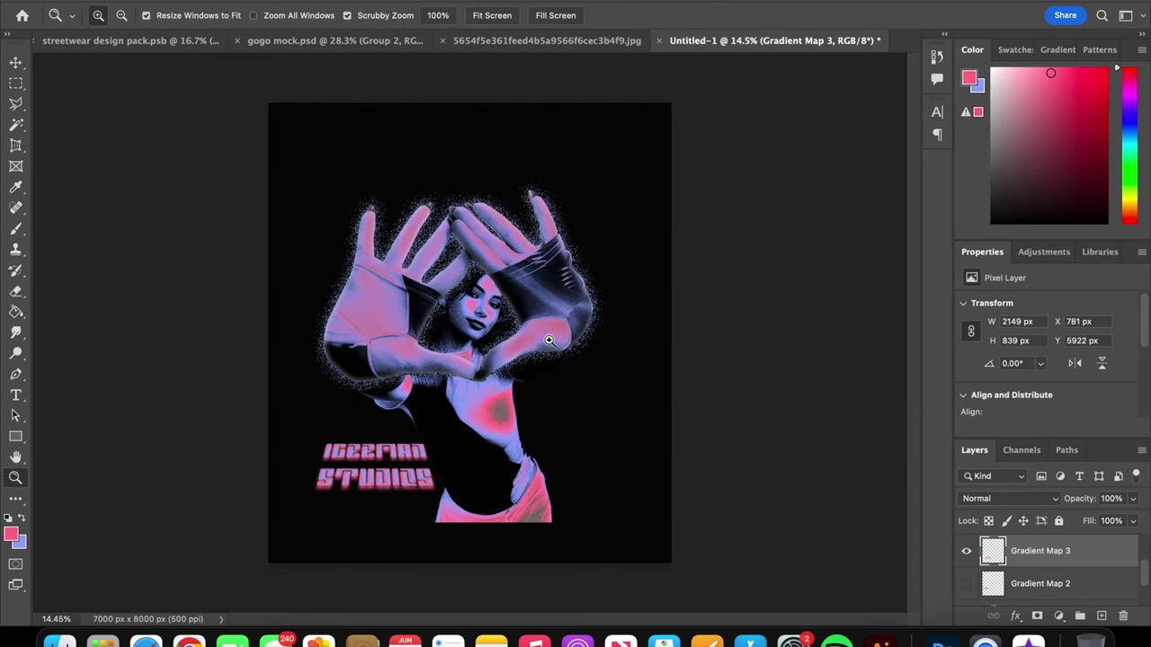
Shrink the title slightly, nudge it left, then select Group 3 with the figure
key(ctrl+t)
mouse_move(389, 471)
mouse_down()
mouse_move(379, 469)
mouse_move(394, 466)
mouse_up()
key(Return)
scroll(1062, 569, down, 2)
click(1062, 563)
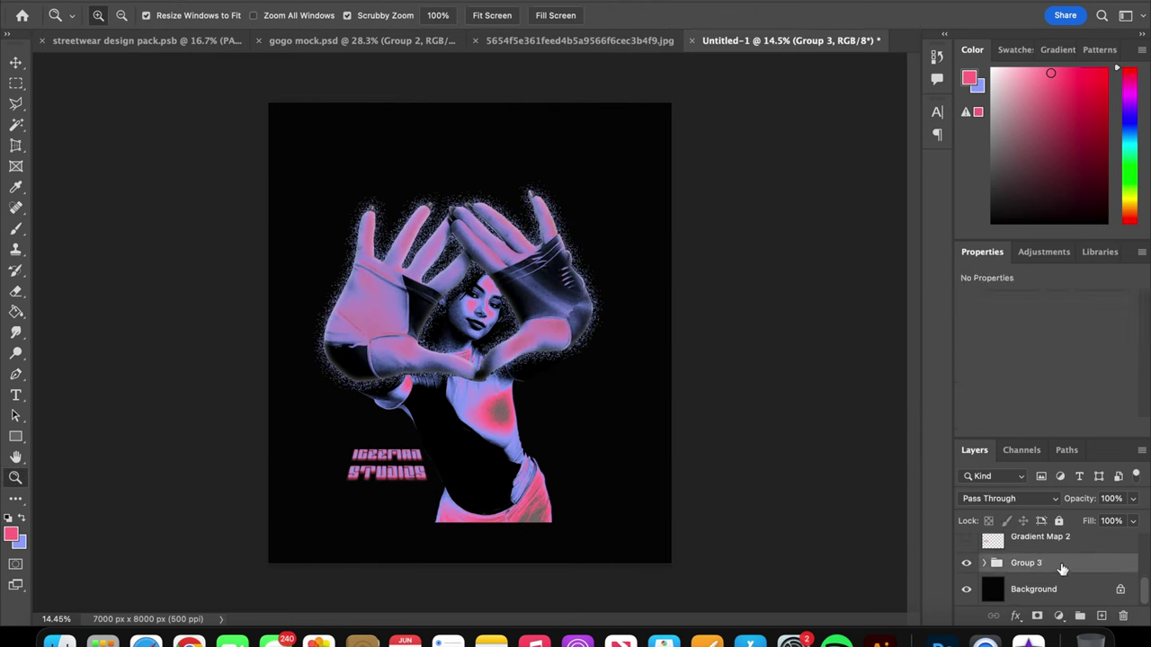
drag(554, 271, 623, 311)
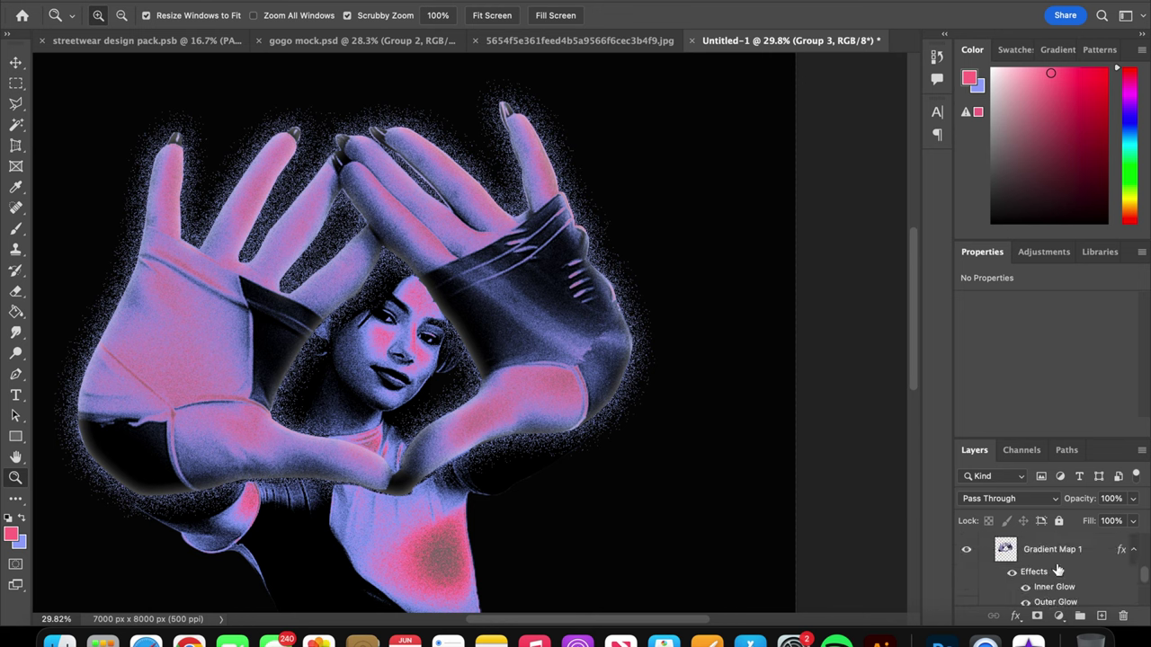
Review the glowing woman layer's Outer Glow settings and convert it to a smart object
right_click(1055, 589)
key(ctrl+0)
double_click(1052, 582)
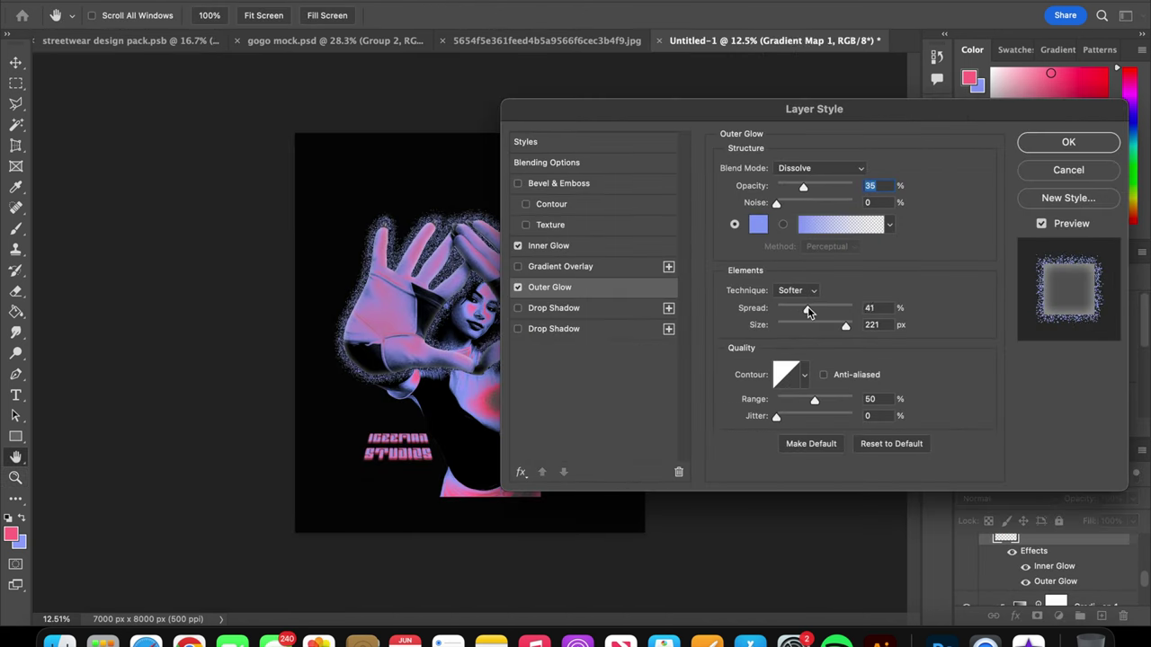
click(1068, 142)
right_click(1034, 566)
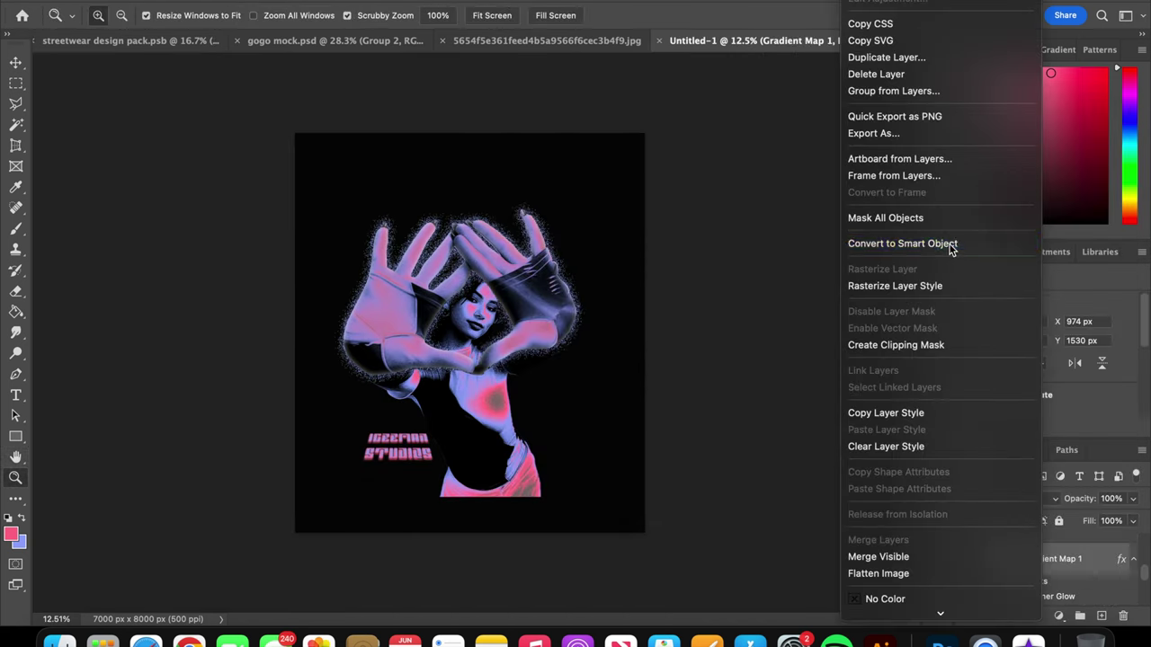
click(951, 246)
key(ctrl+0)
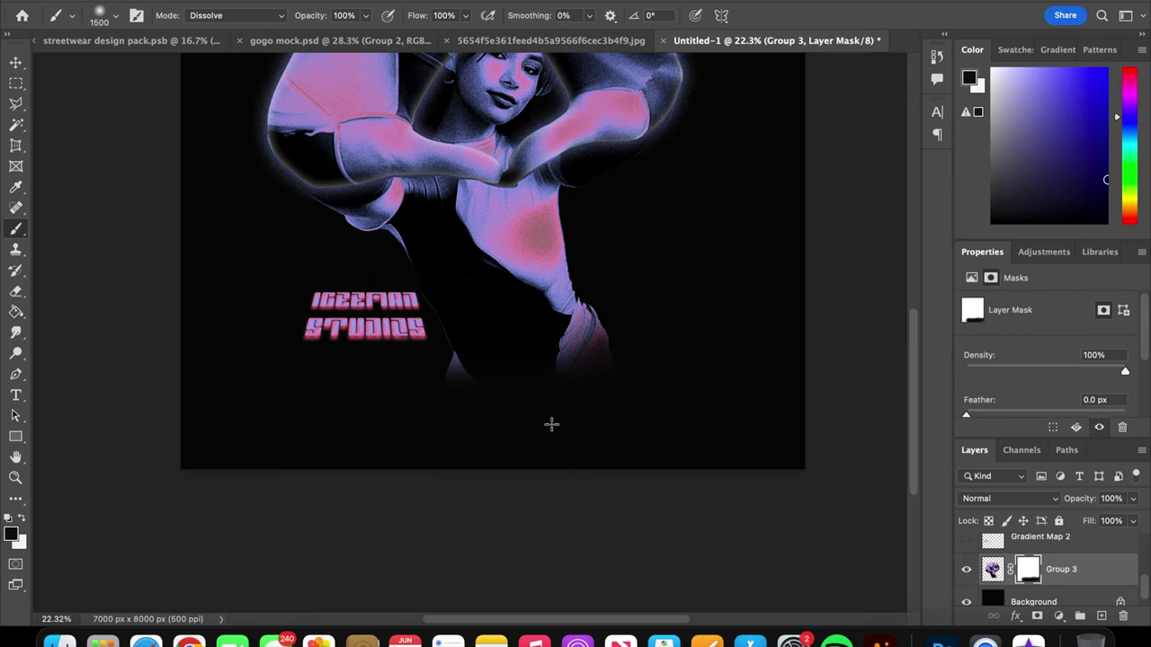
key(z)
alt+click(627, 388)
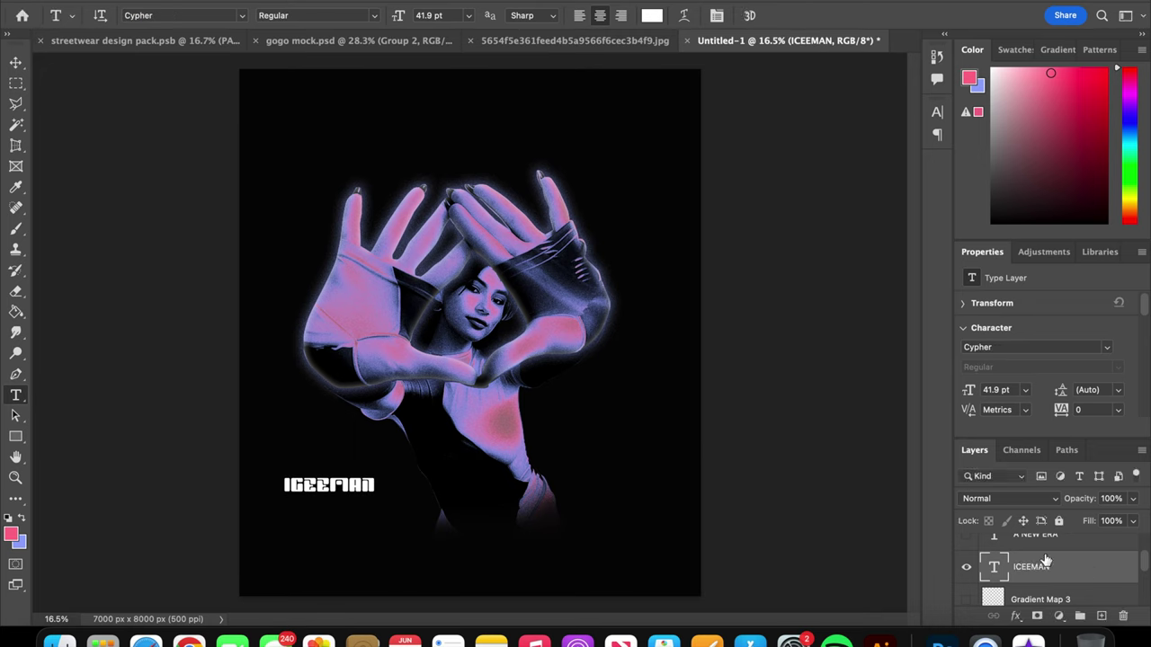
Move STUDIOS down-right, merge it with ICEEMAN into one layer, and reposition the merged title
drag(577, 420, 609, 479)
click(337, 478)
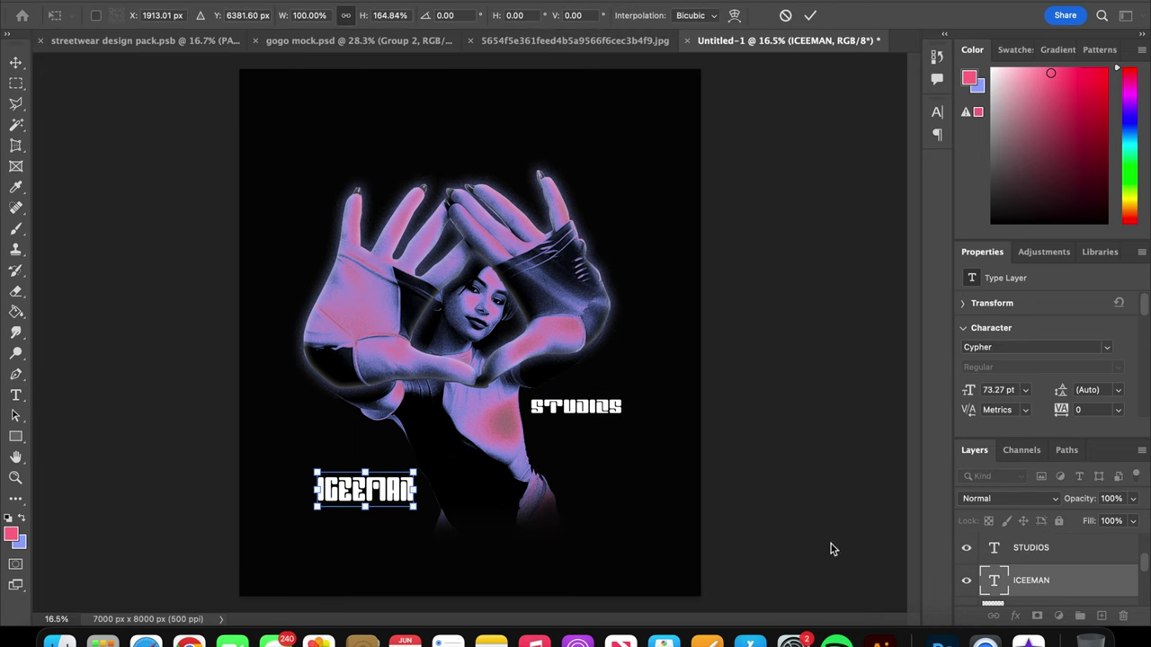
shift+click(1031, 548)
key(ctrl+e)
key(ctrl+t)
drag(606, 457, 480, 387)
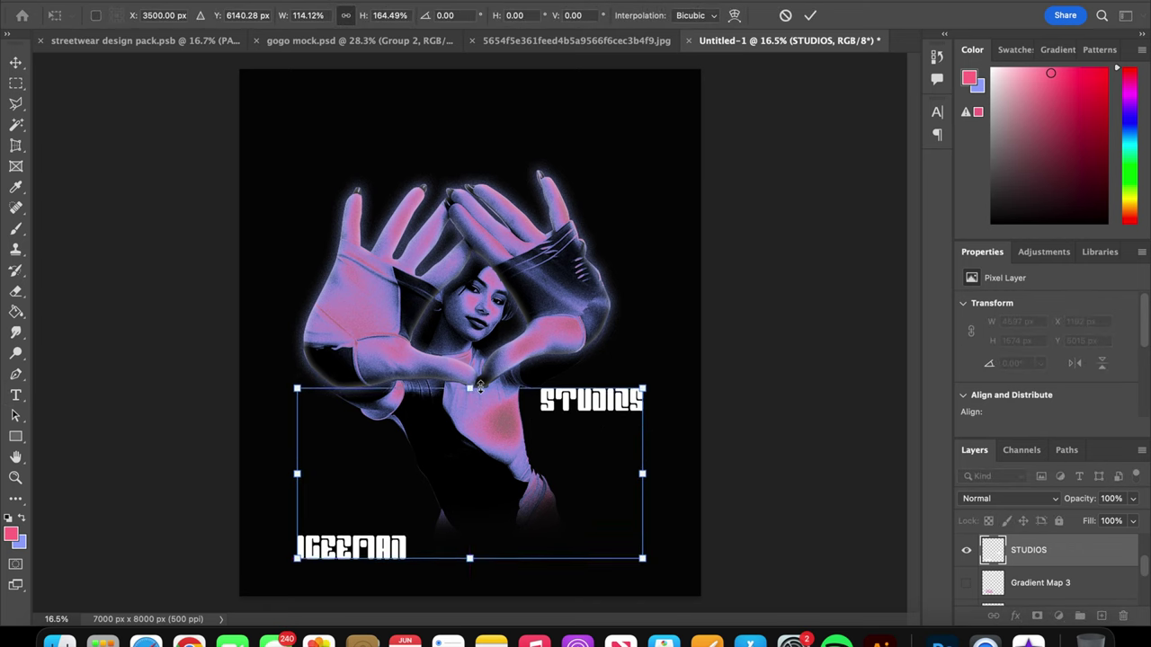
key(Return)
key(t)
Cut ICEEMAN onto its own layer, shrink it above STUDIOS, and move both onto the torso's right side
key(ctrl+x)
key(ctrl+v)
key(ctrl+t)
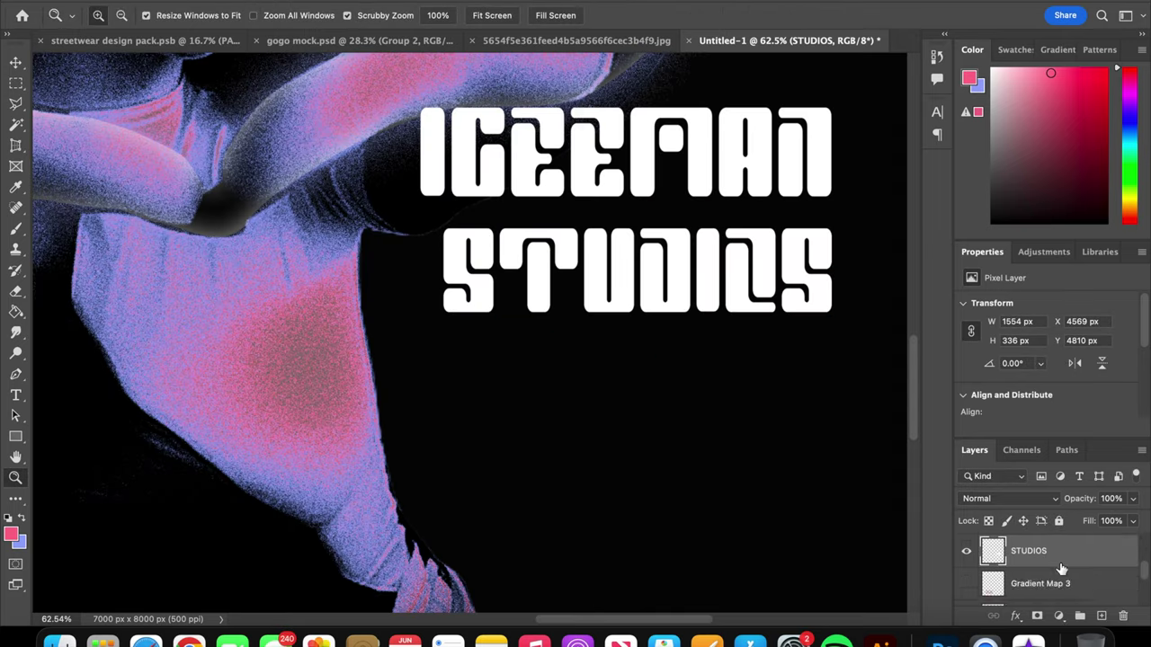
mouse_move(841, 216)
mouse_down()
mouse_move(620, 168)
mouse_move(728, 206)
mouse_up()
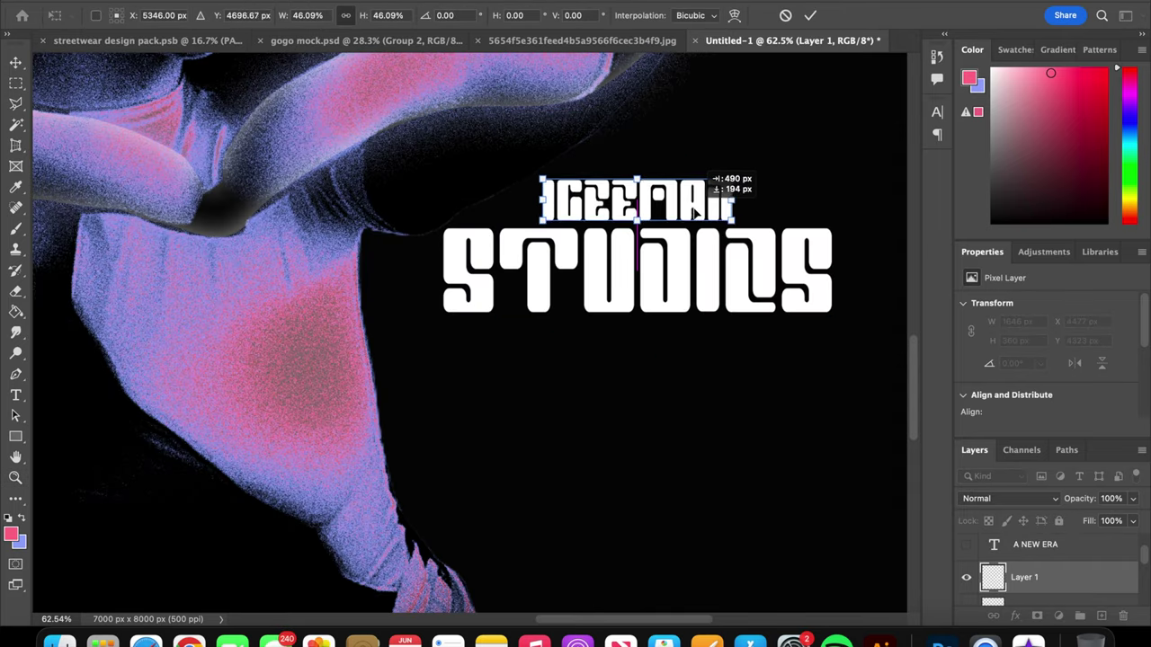
key(Return)
scroll(630, 269, down, 5)
key(ctrl+t)
drag(710, 373, 719, 422)
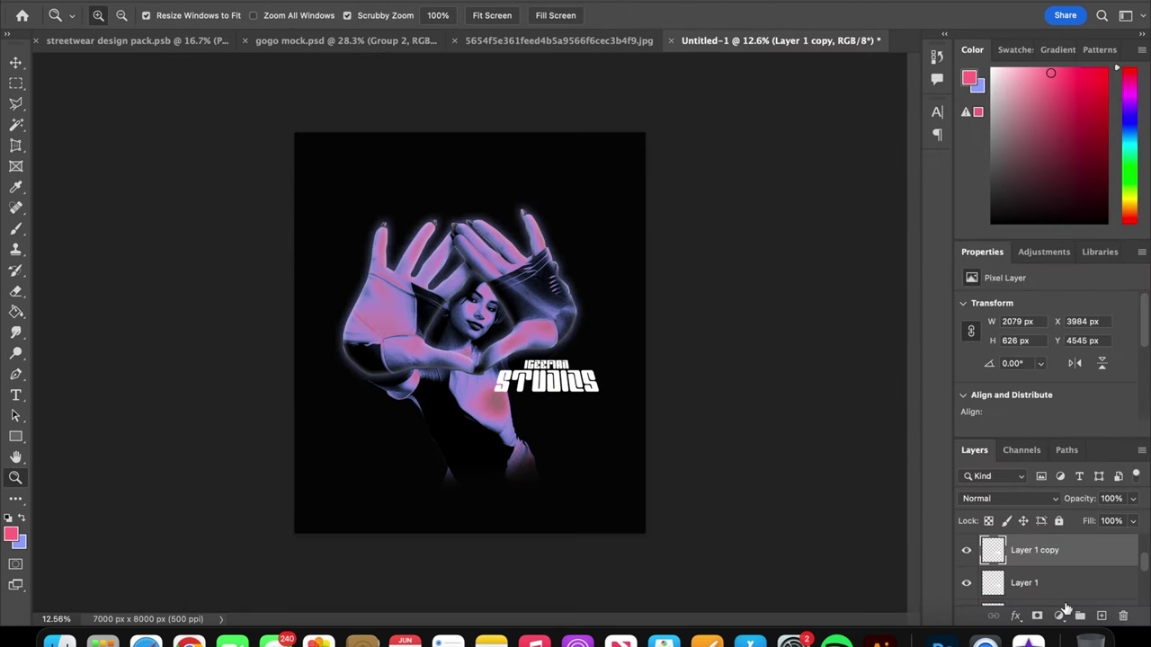
Give the STUDIOS lettering a black outline stroke and drop shadow
click(1024, 583)
click(624, 190)
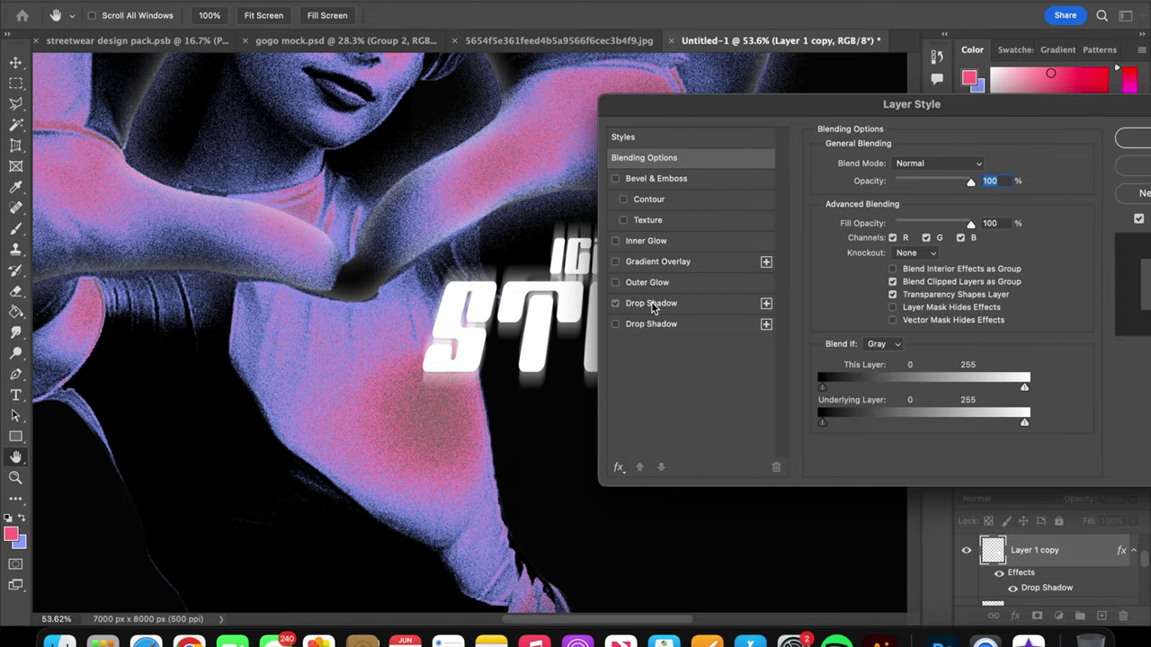
click(657, 300)
drag(978, 136, 1065, 136)
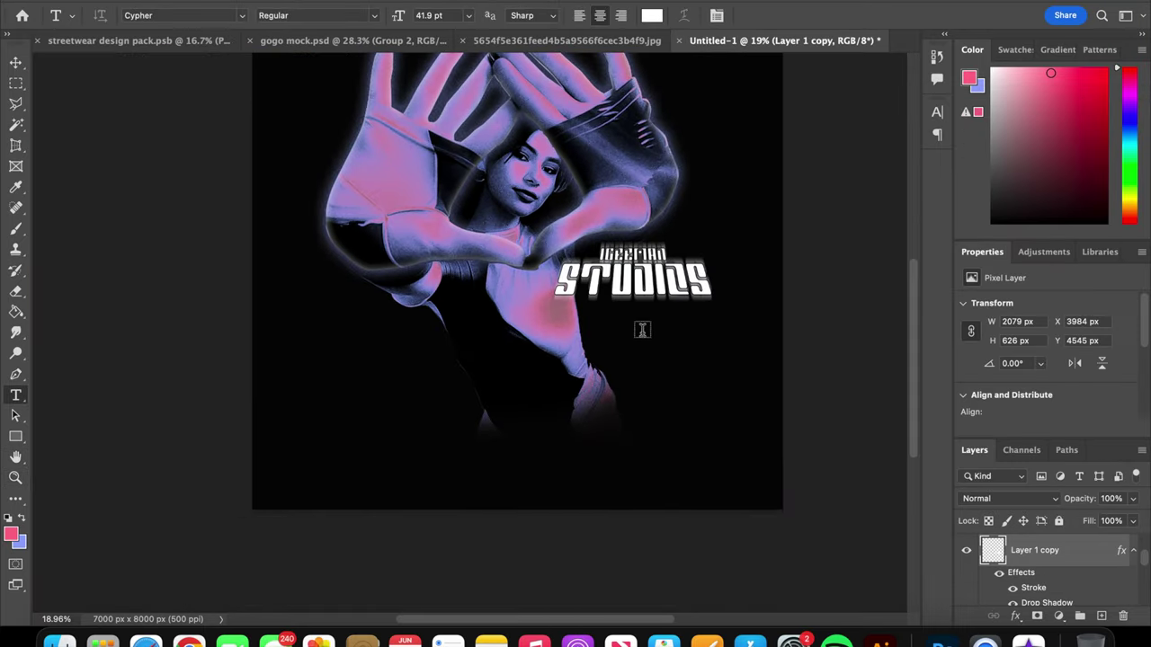
Add a small white 'WELCOME TO THE SUMMER CLUB.' caption beneath the title
click(612, 325)
text(WELCO)
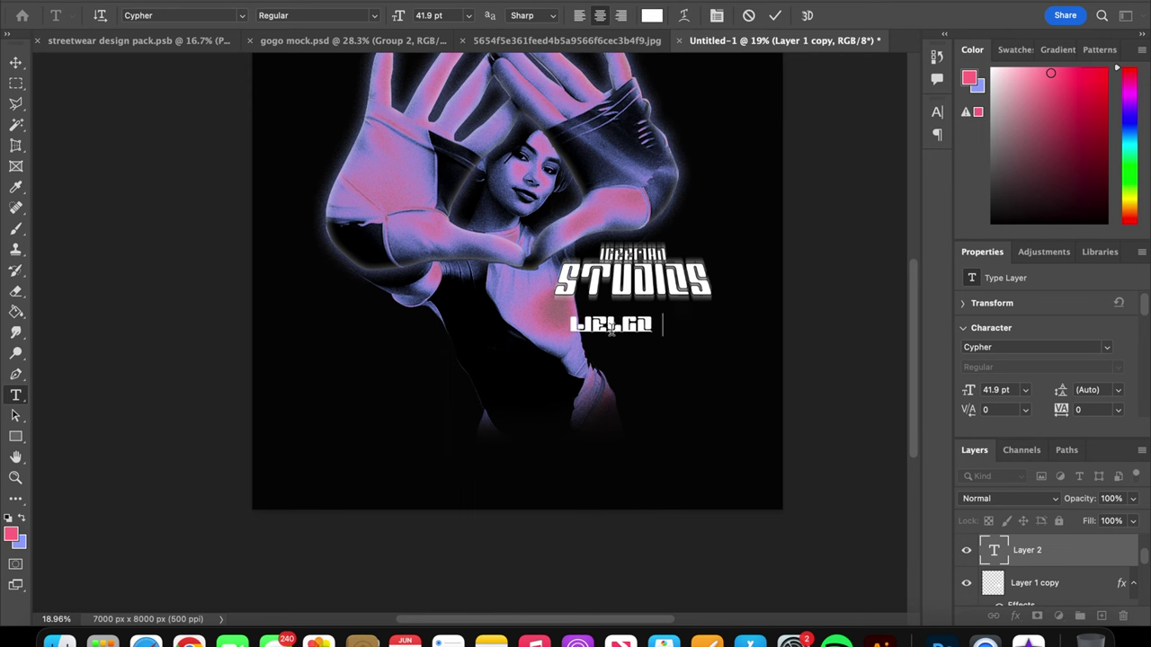
click(1043, 562)
key(ctrl+t)
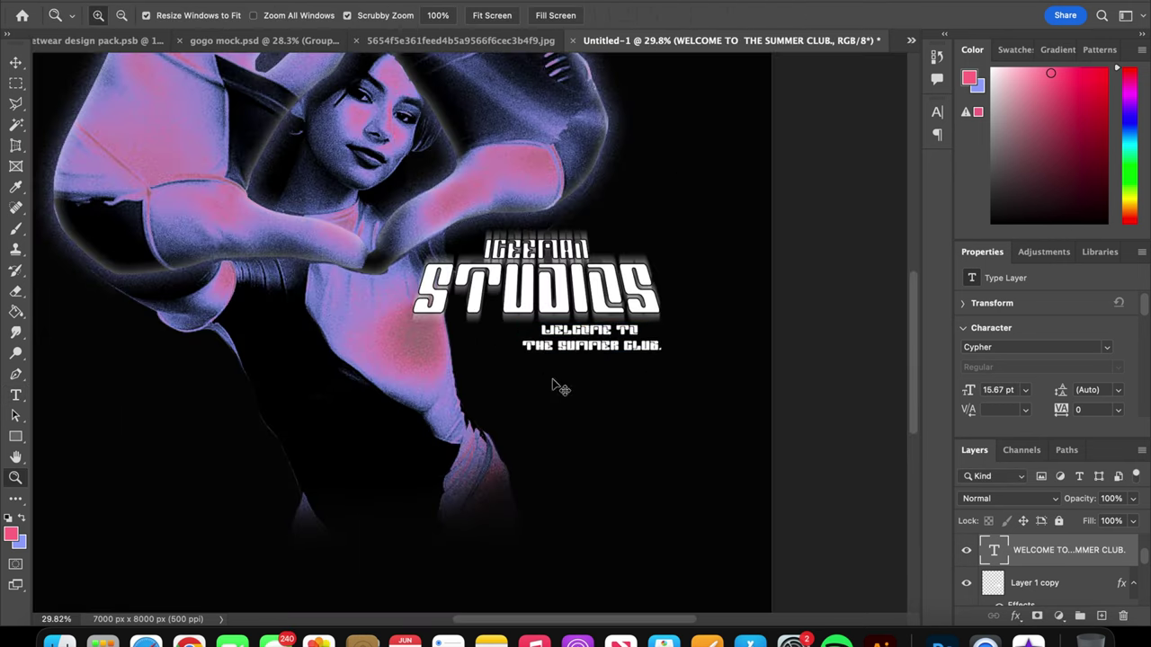
key(z)
alt+click(591, 432)
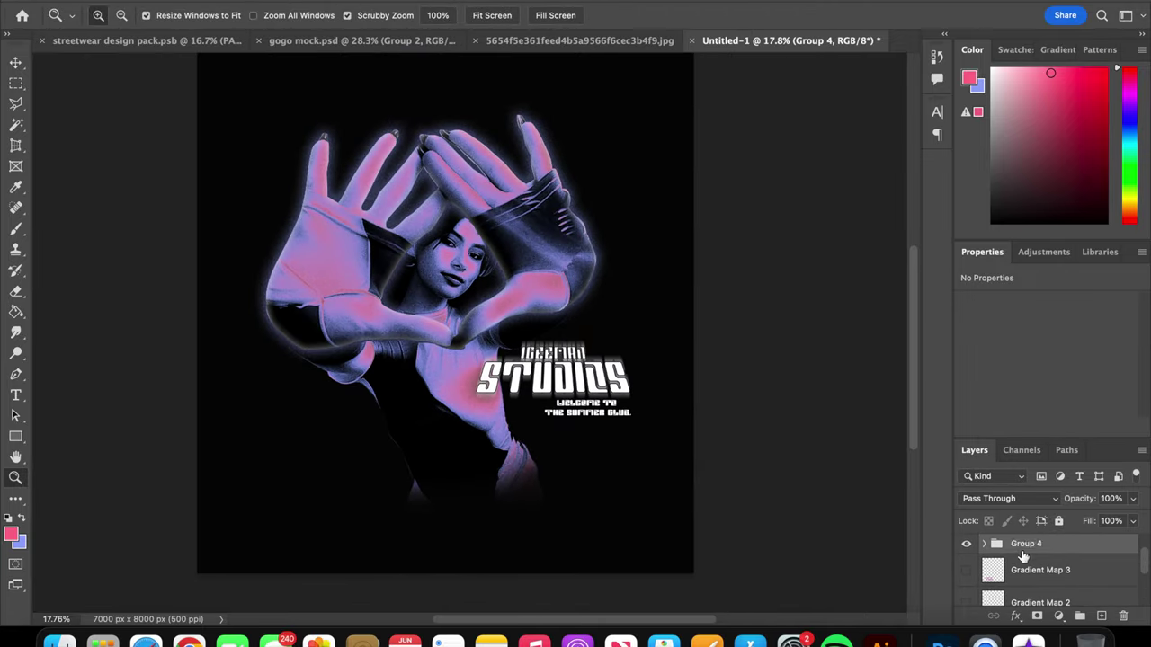
Group the layers into DESIGN and UNUSED, preview the streetwear tote mockup, and enlarge the design to 123%
key(super+g)
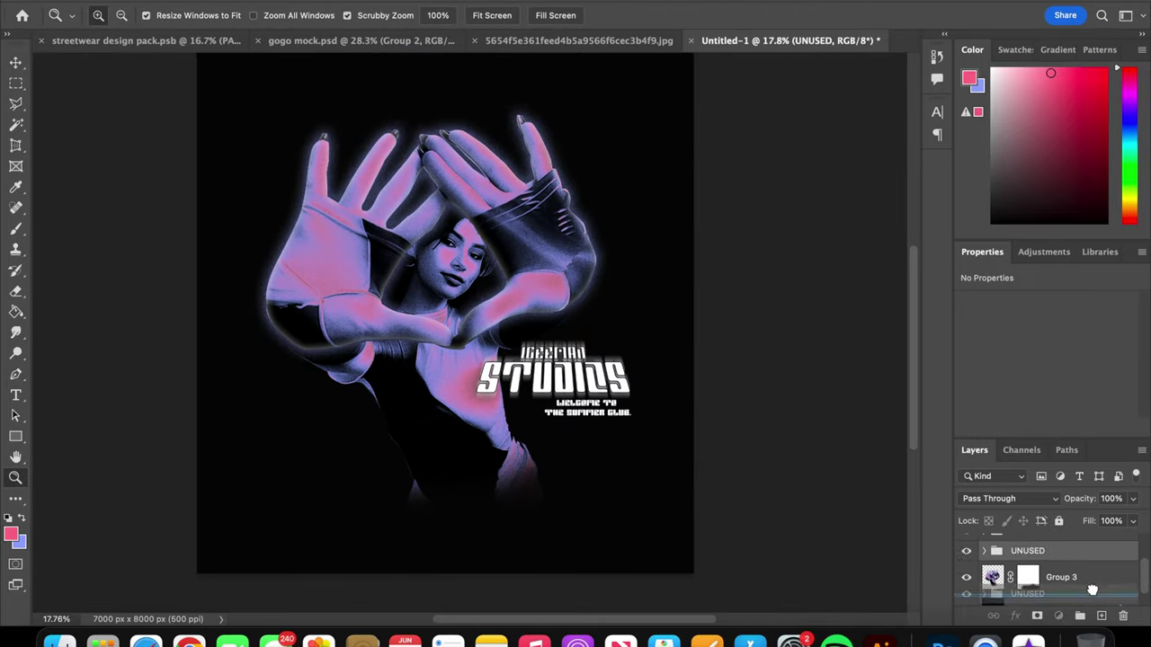
click(153, 40)
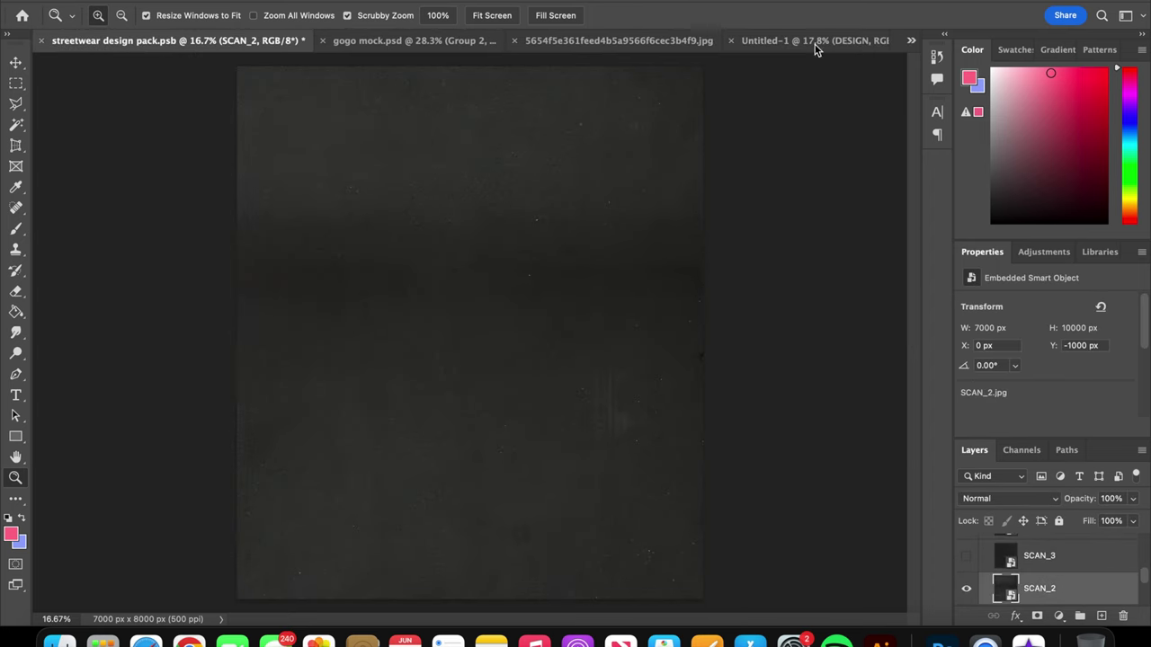
click(815, 40)
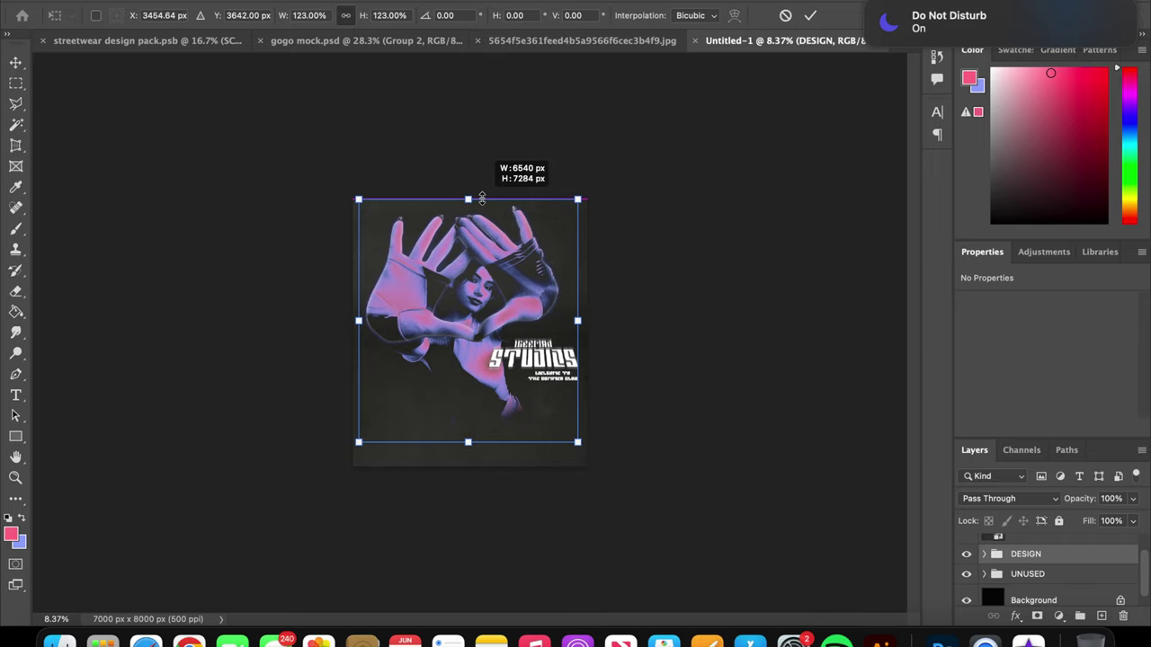
key(Return)
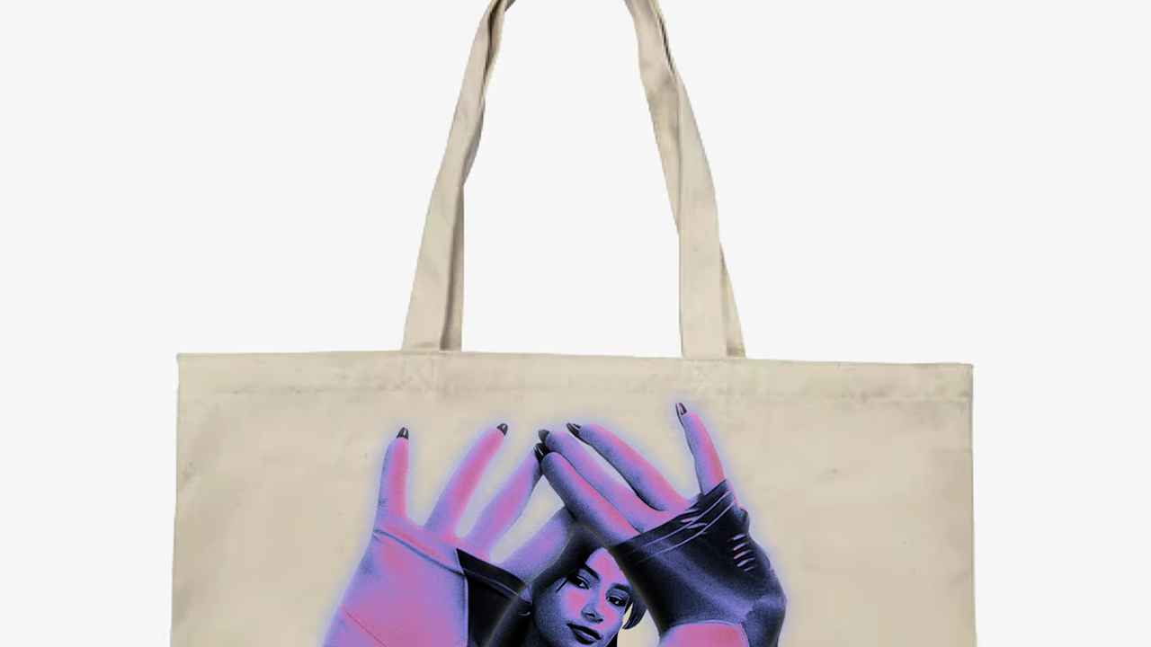